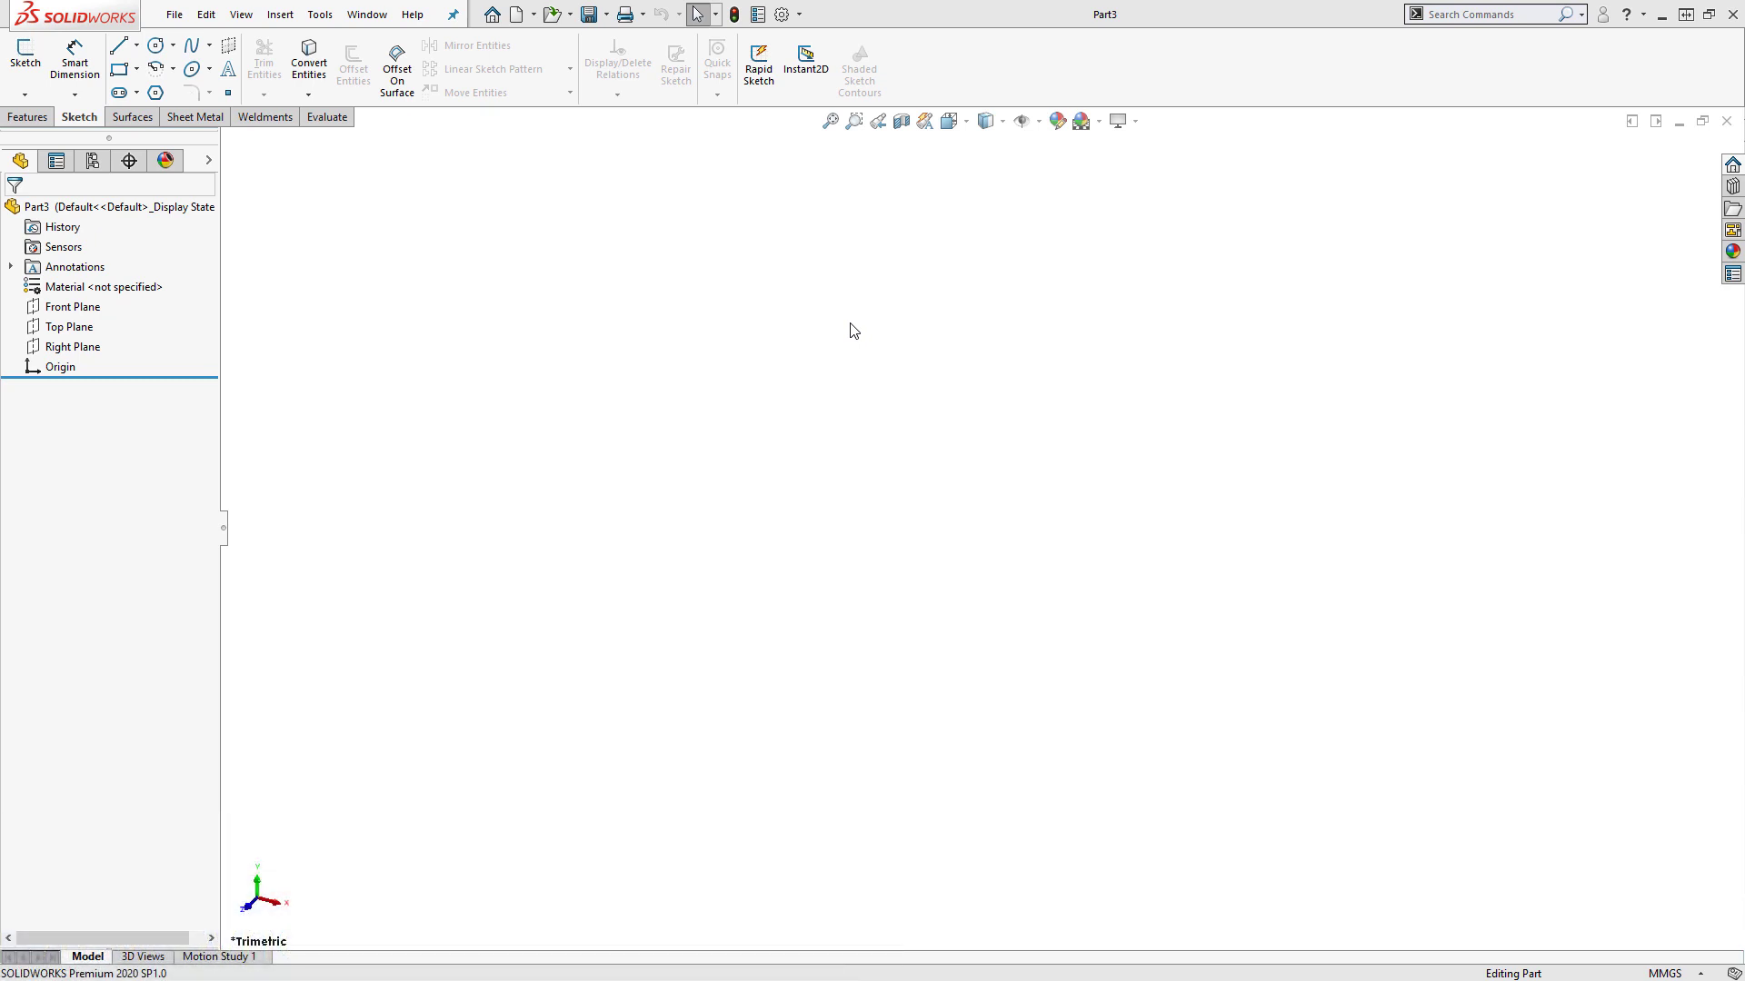
- Sketch a center rectangle about 176 by 117 mm on the Front Plane, centred on the origin, and exit the sketch
{"action": "left_click", "coordinate": [73, 306]}
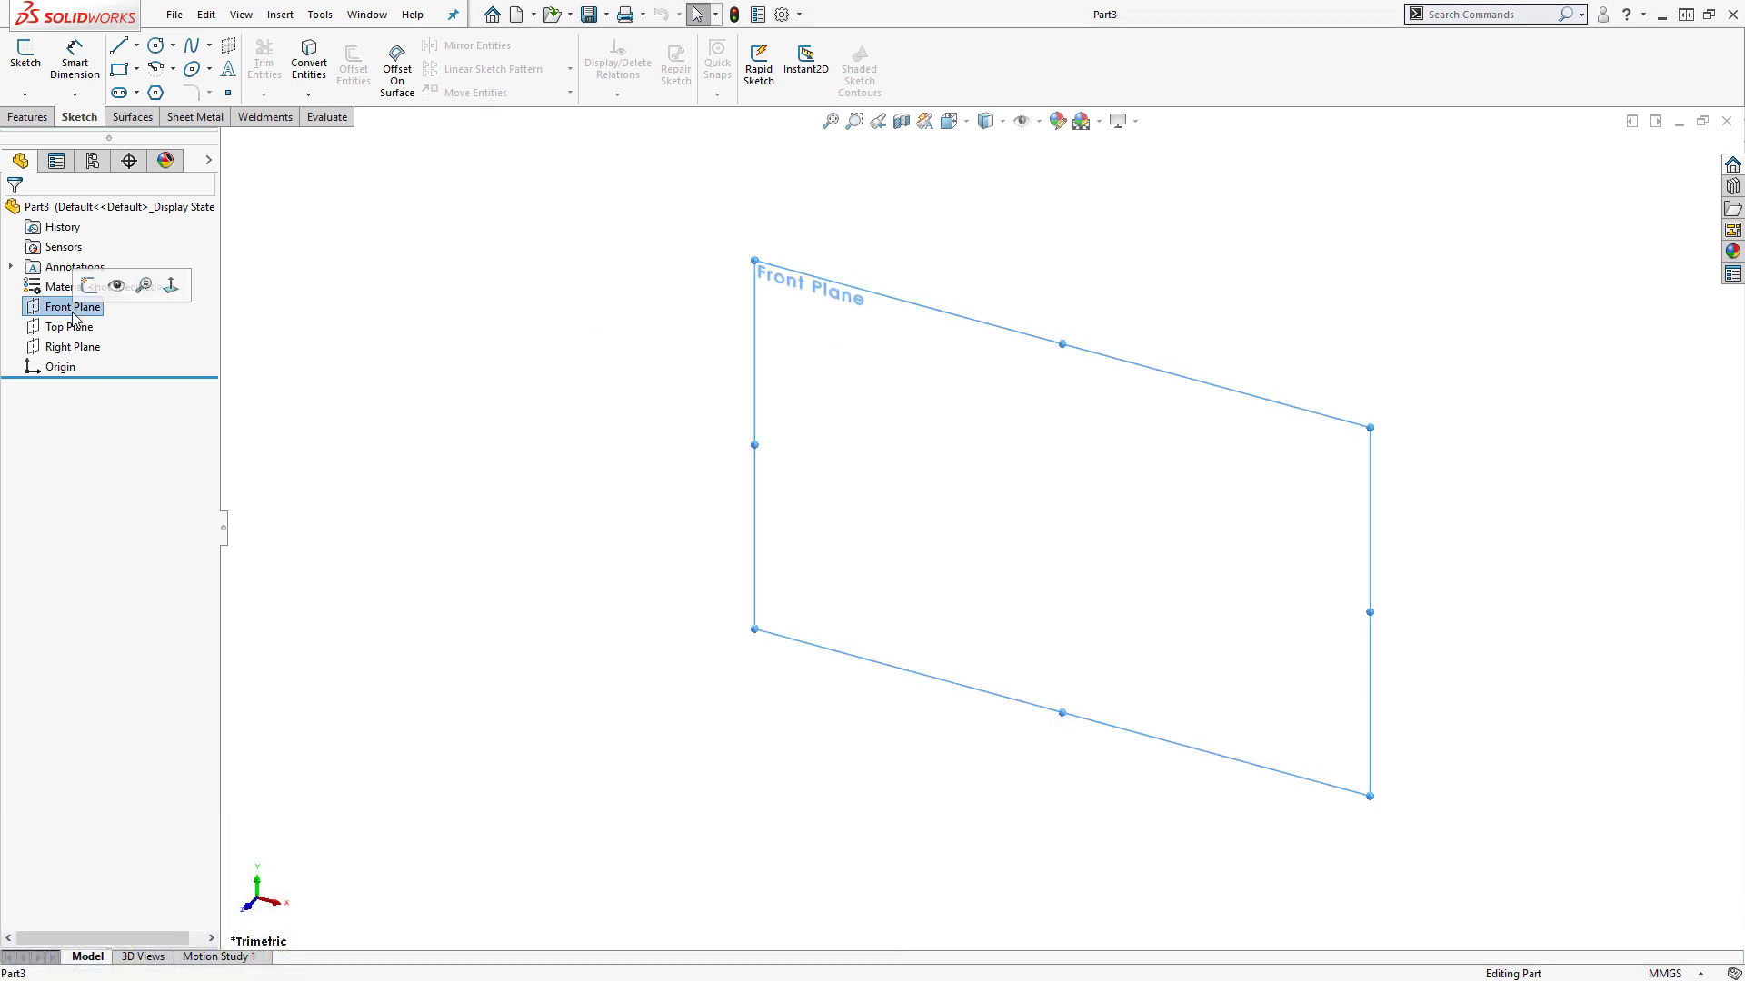
{"action": "left_click", "coordinate": [93, 291]}
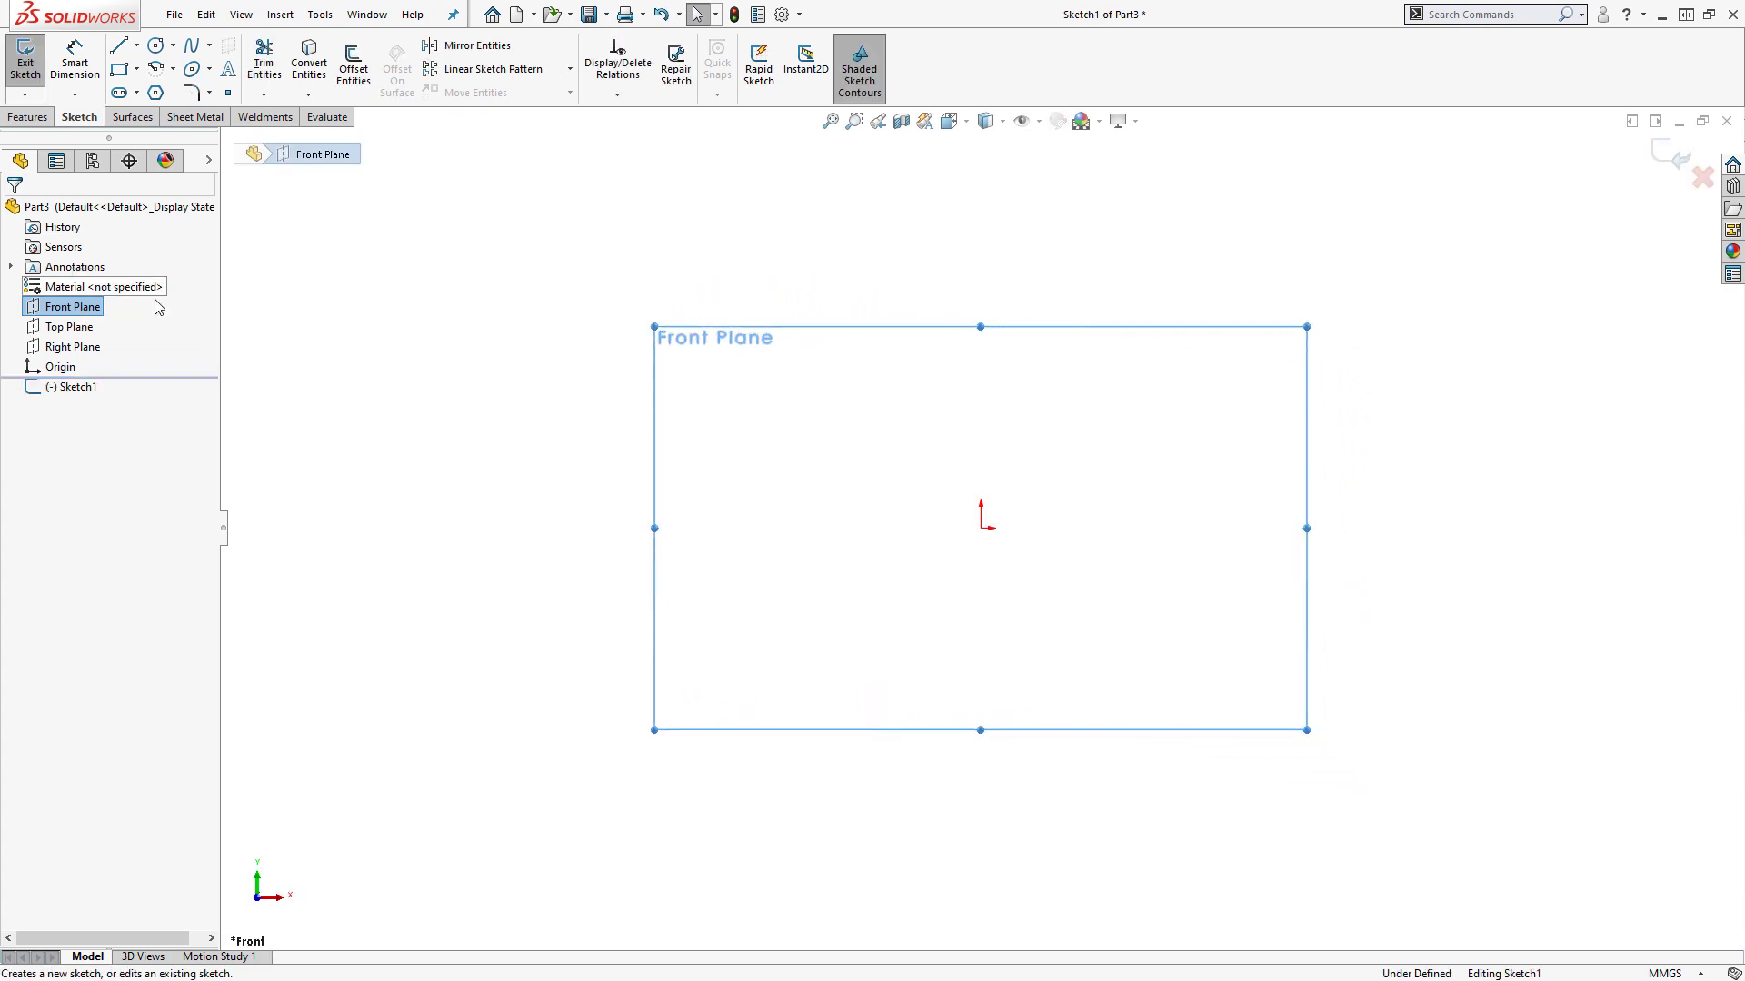
{"action": "right_click_drag", "start_coordinate": [904, 507], "coordinate": [935, 604]}
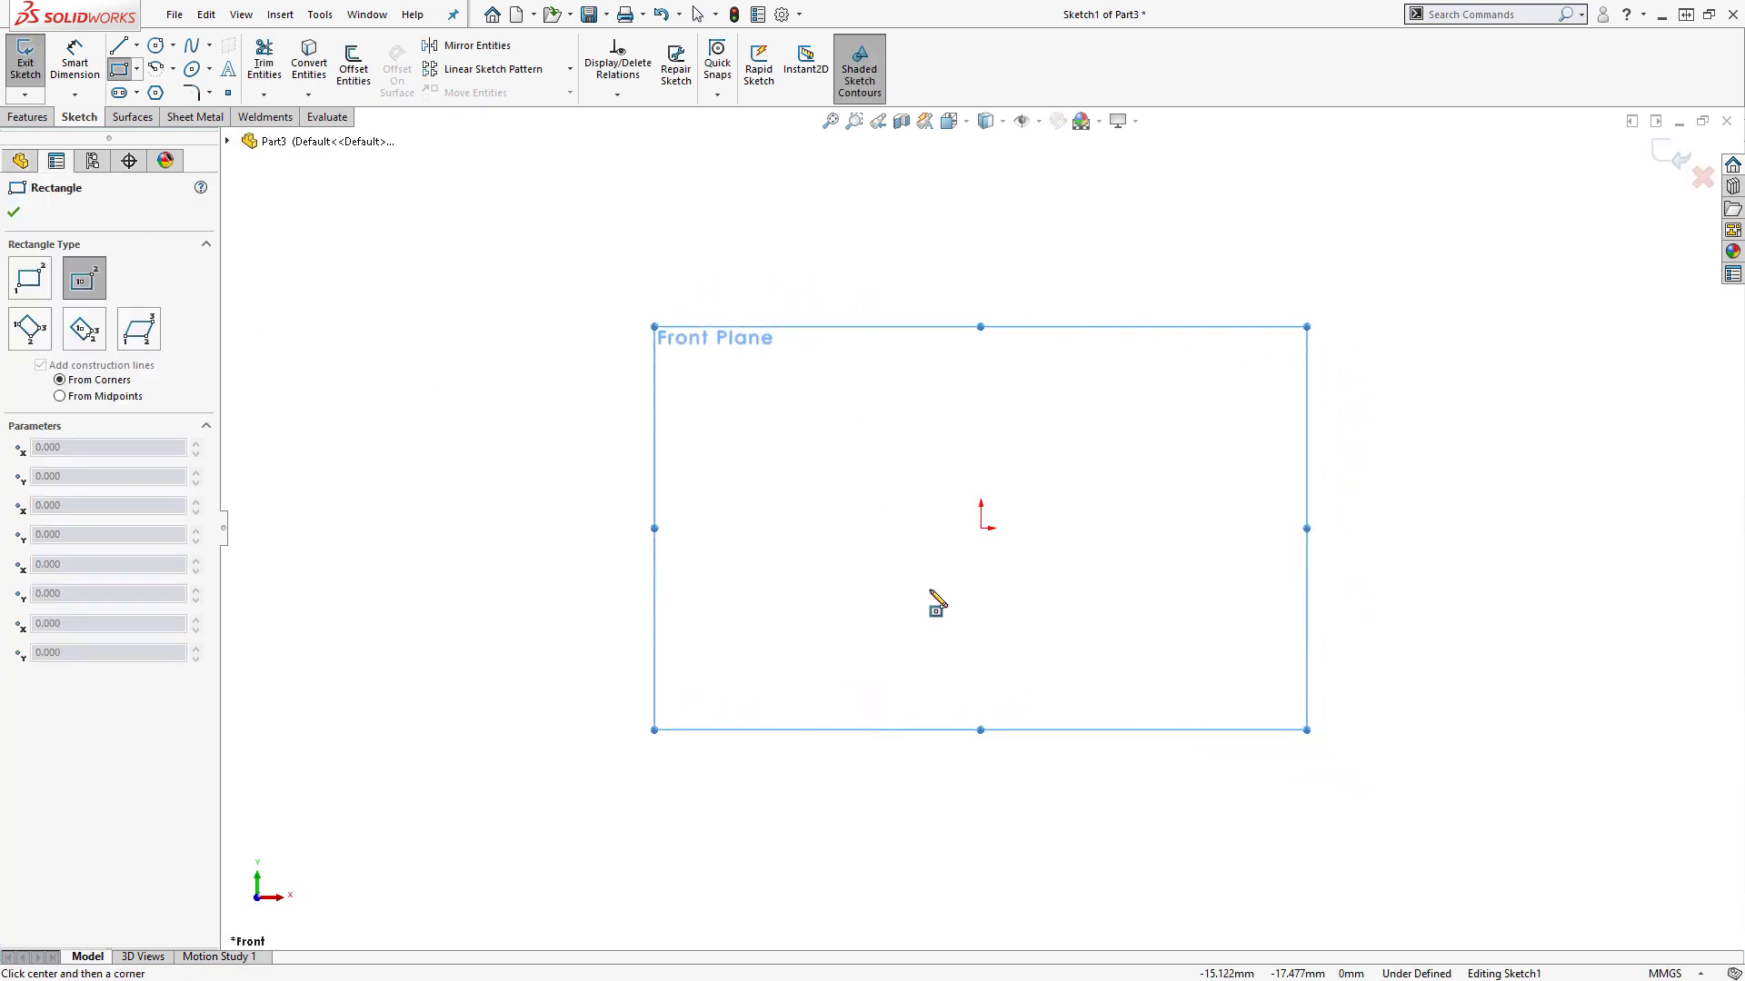
{"action": "left_click", "coordinate": [982, 527]}
{"action": "left_click", "coordinate": [1303, 313]}
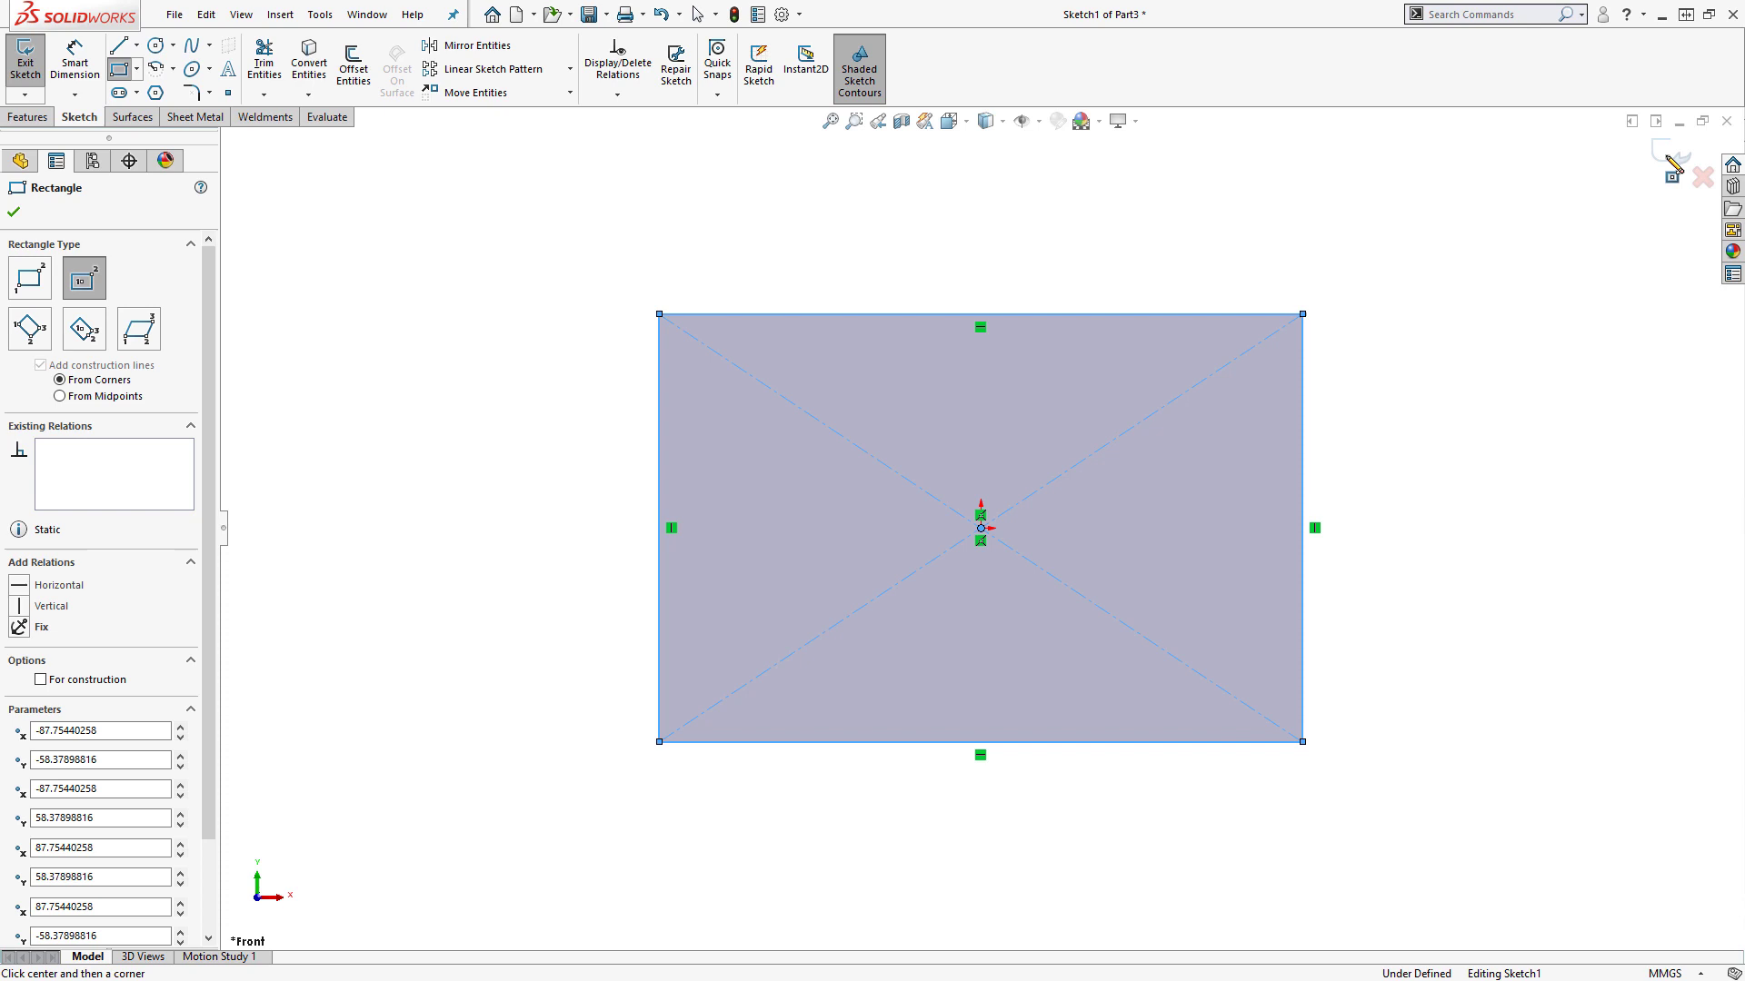
{"action": "left_click", "coordinate": [1672, 168]}
- Sketch a center rectangle about 233 by 186 mm on the Top Plane, centred on the origin, and exit the sketch
{"action": "middle_click_drag", "start_coordinate": [1565, 302], "coordinate": [1386, 553]}
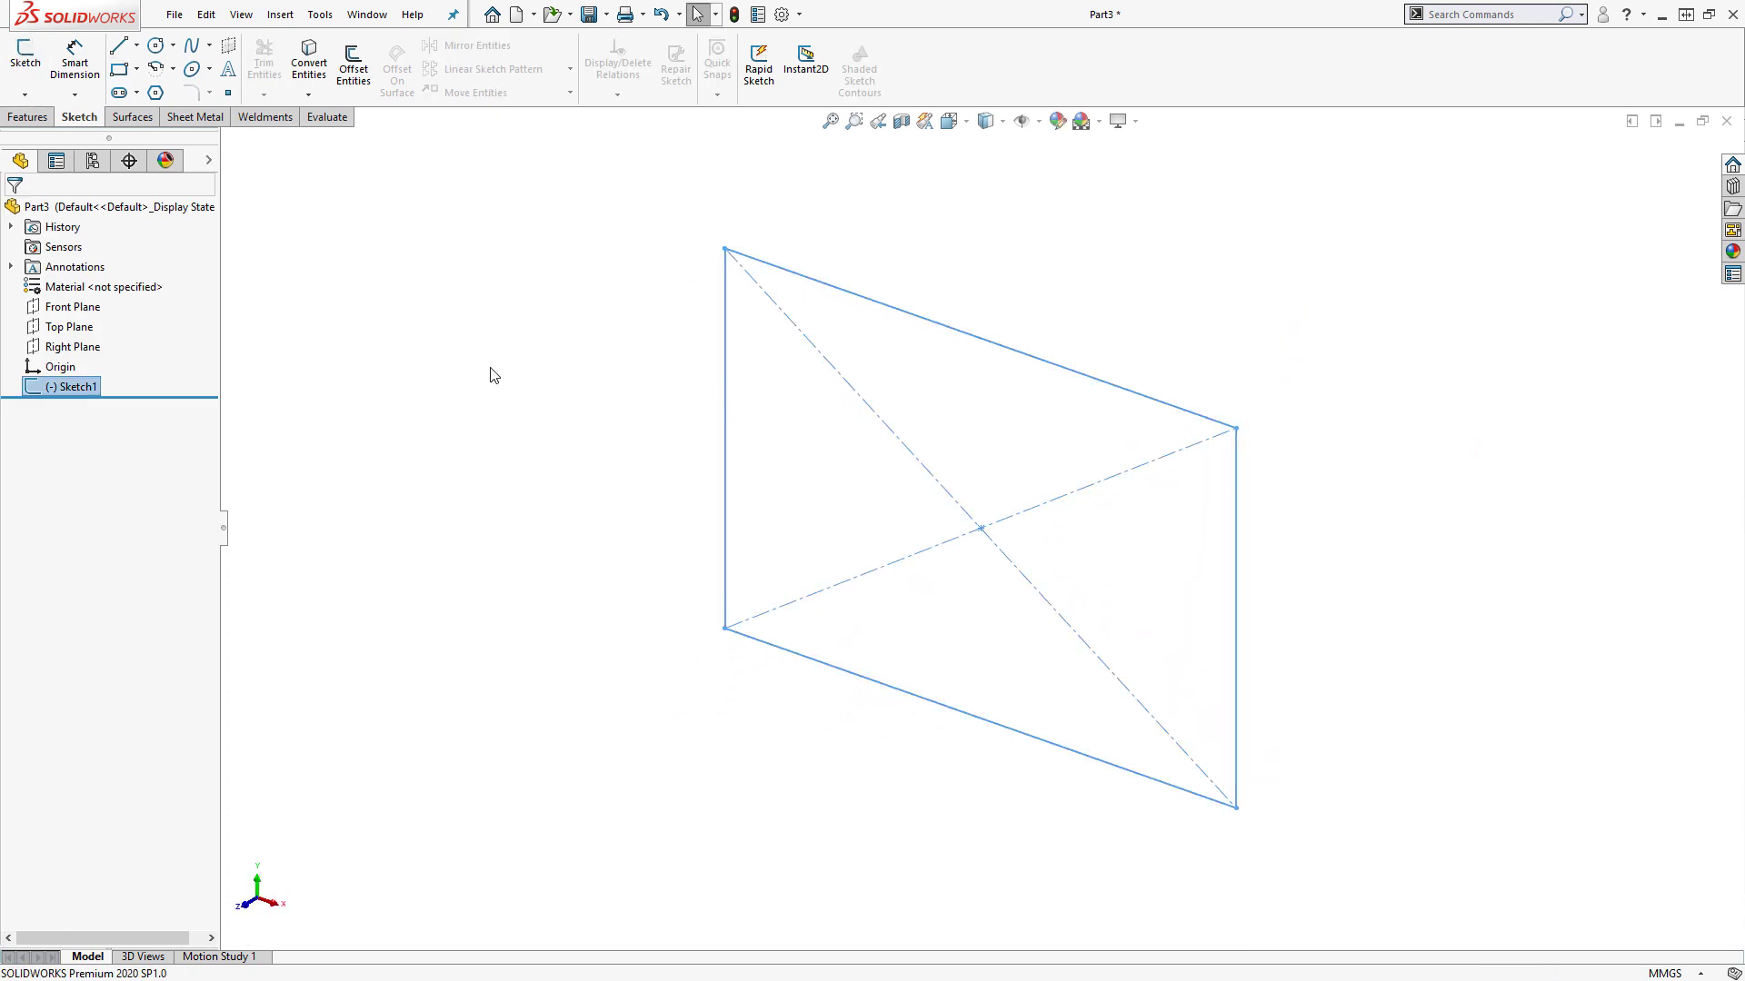
{"action": "left_click", "coordinate": [69, 326]}
{"action": "left_click", "coordinate": [107, 305]}
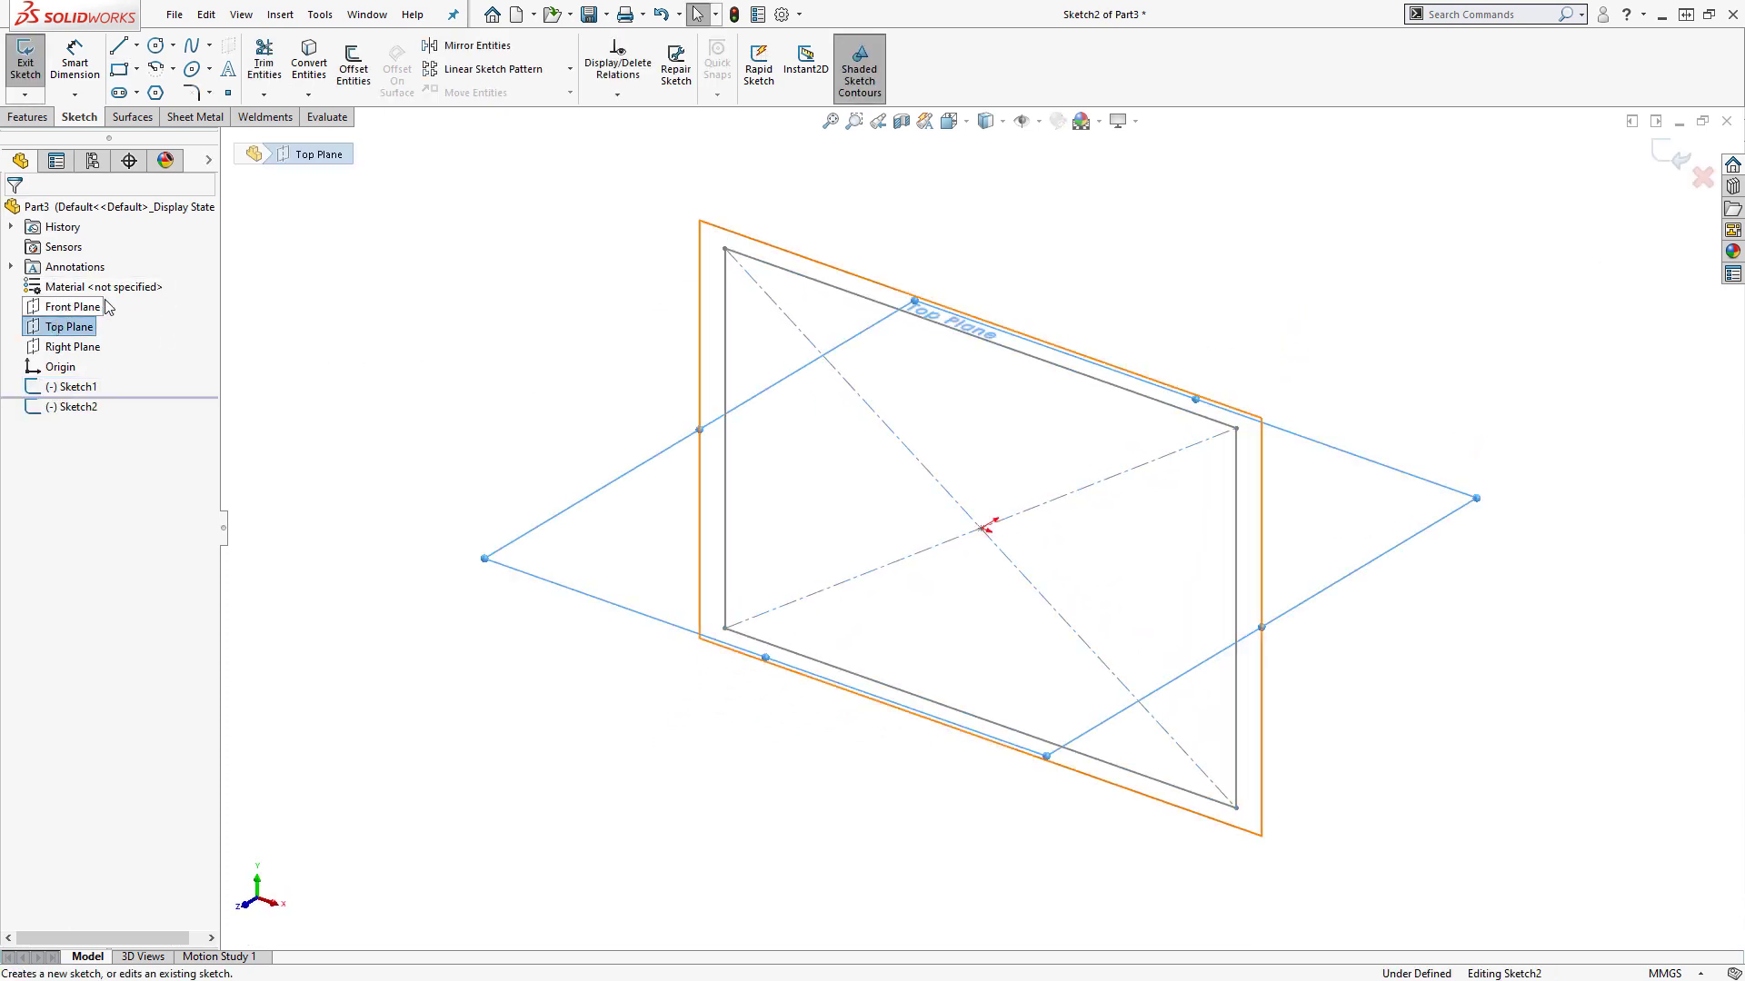
{"action": "right_click_drag", "start_coordinate": [838, 508], "coordinate": [837, 596]}
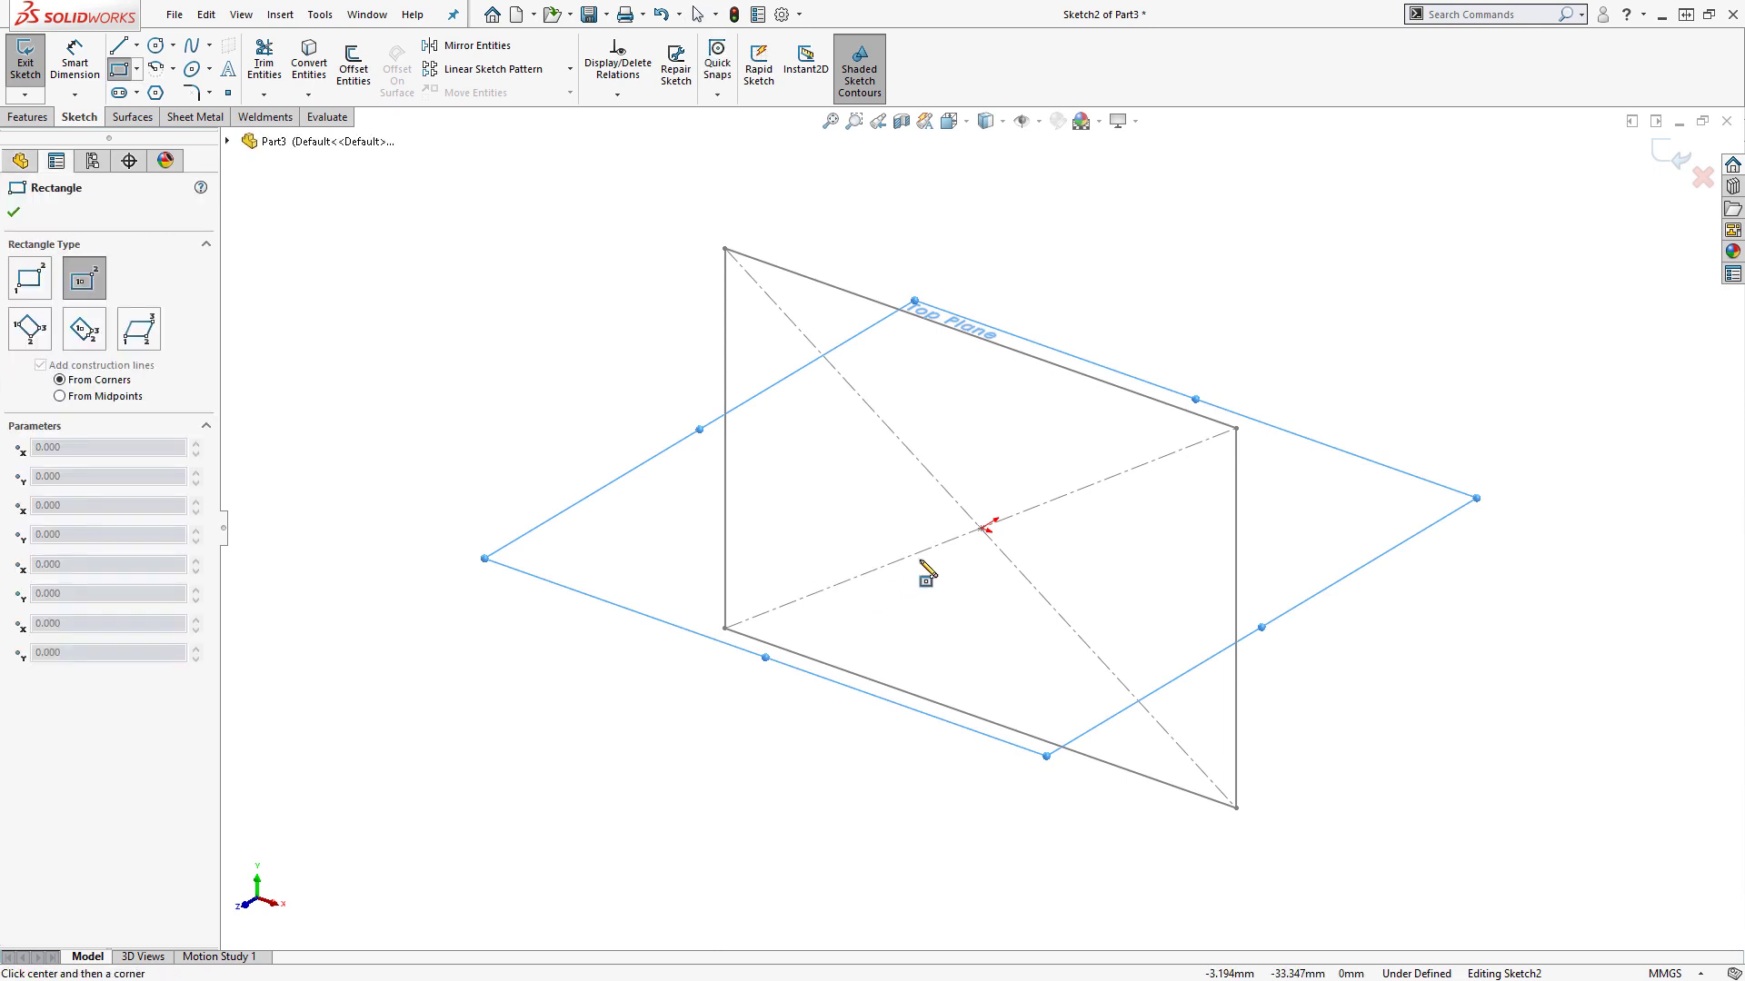
{"action": "left_click", "coordinate": [984, 527]}
{"action": "left_click", "coordinate": [1526, 523]}
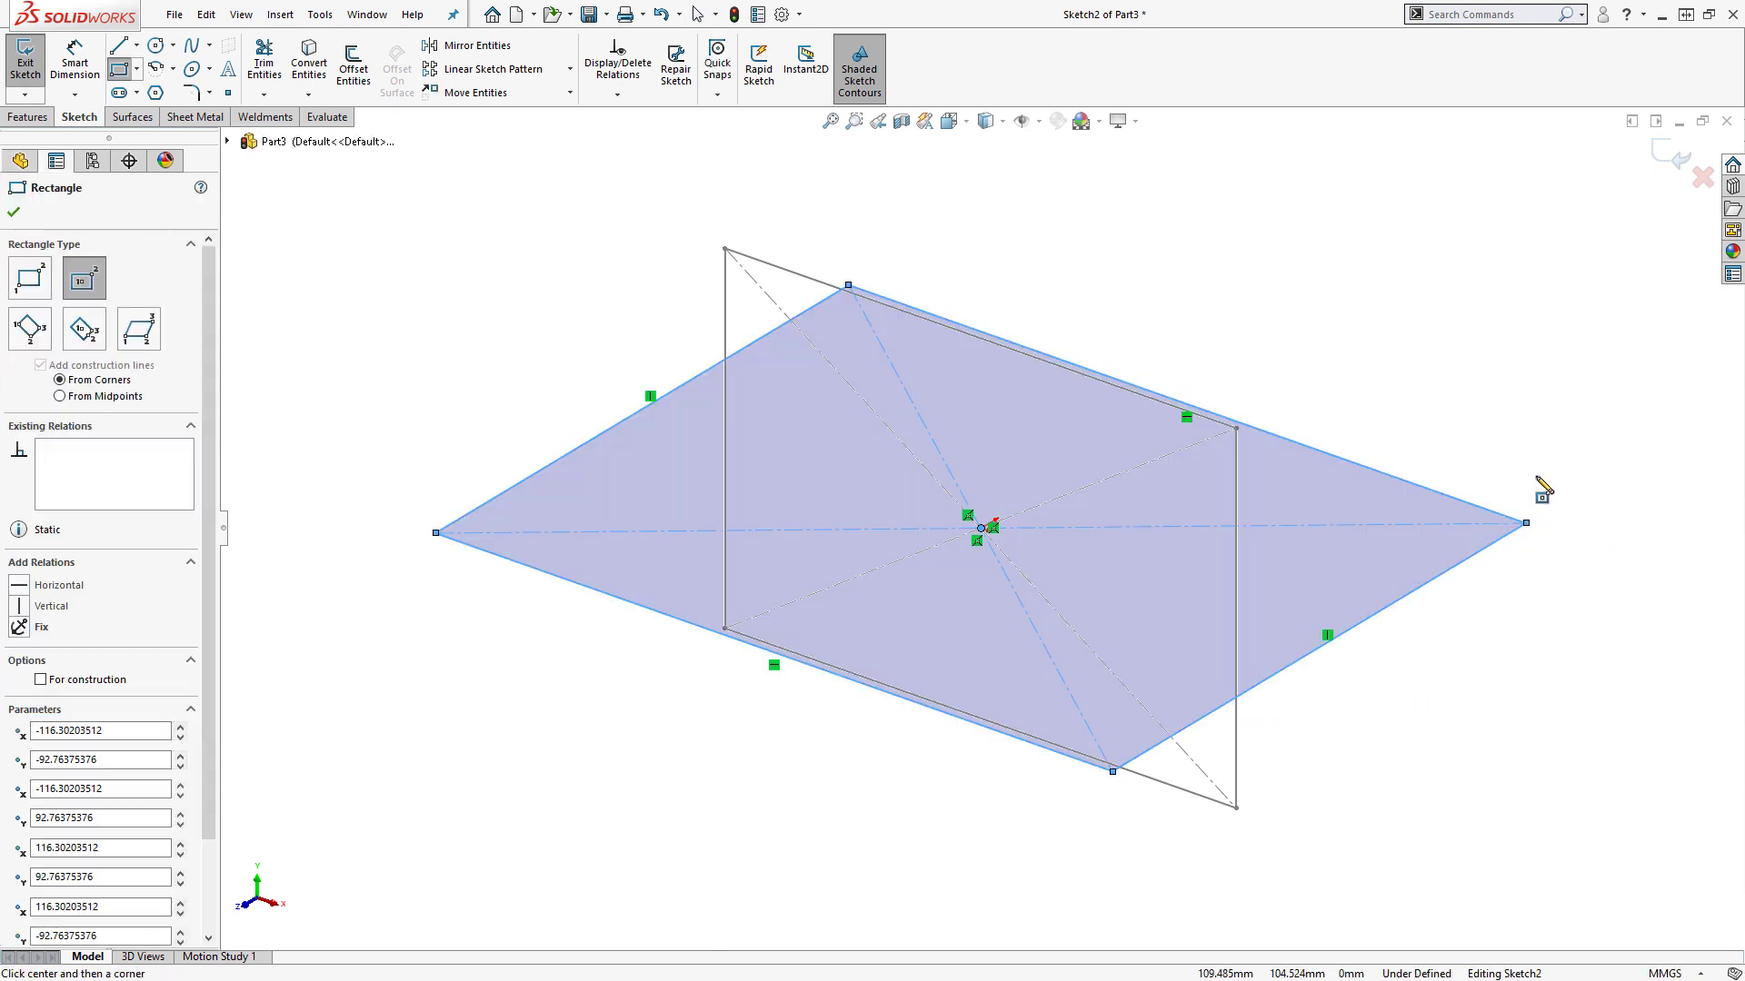
{"action": "left_click", "coordinate": [1672, 156]}
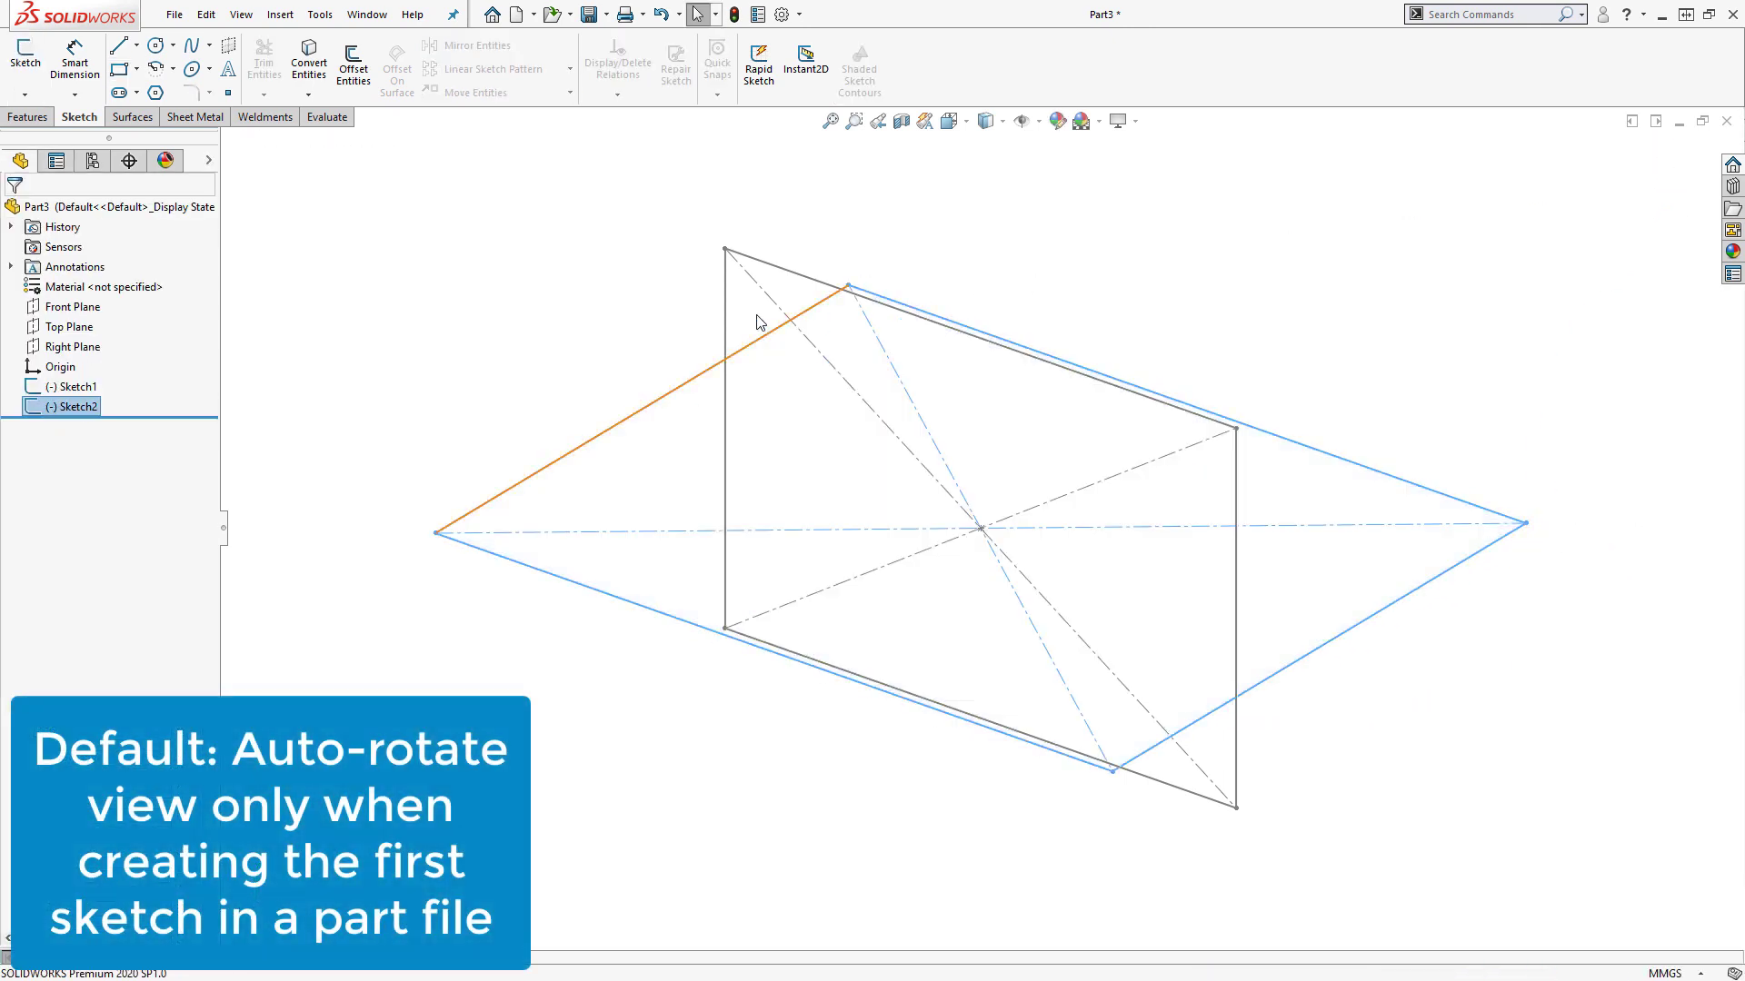
- Open the Front Plane rectangle sketch for editing and exit it without making changes
{"action": "left_click", "coordinate": [72, 387]}
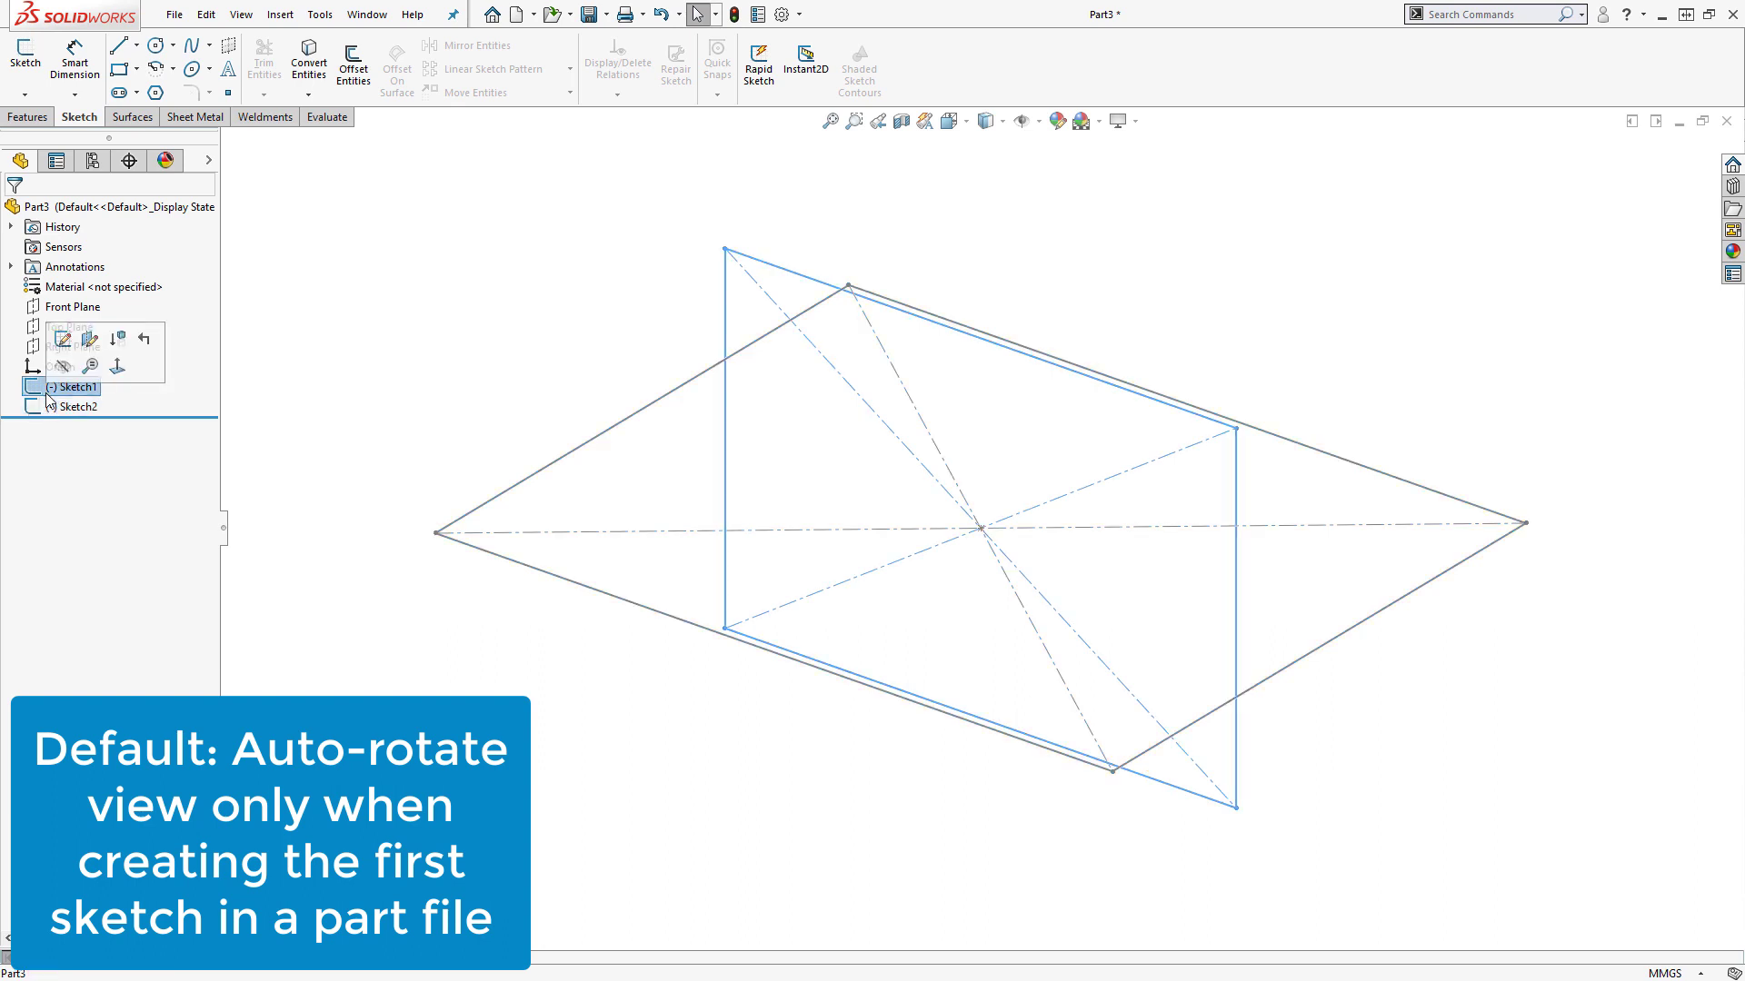
{"action": "left_click", "coordinate": [61, 349]}
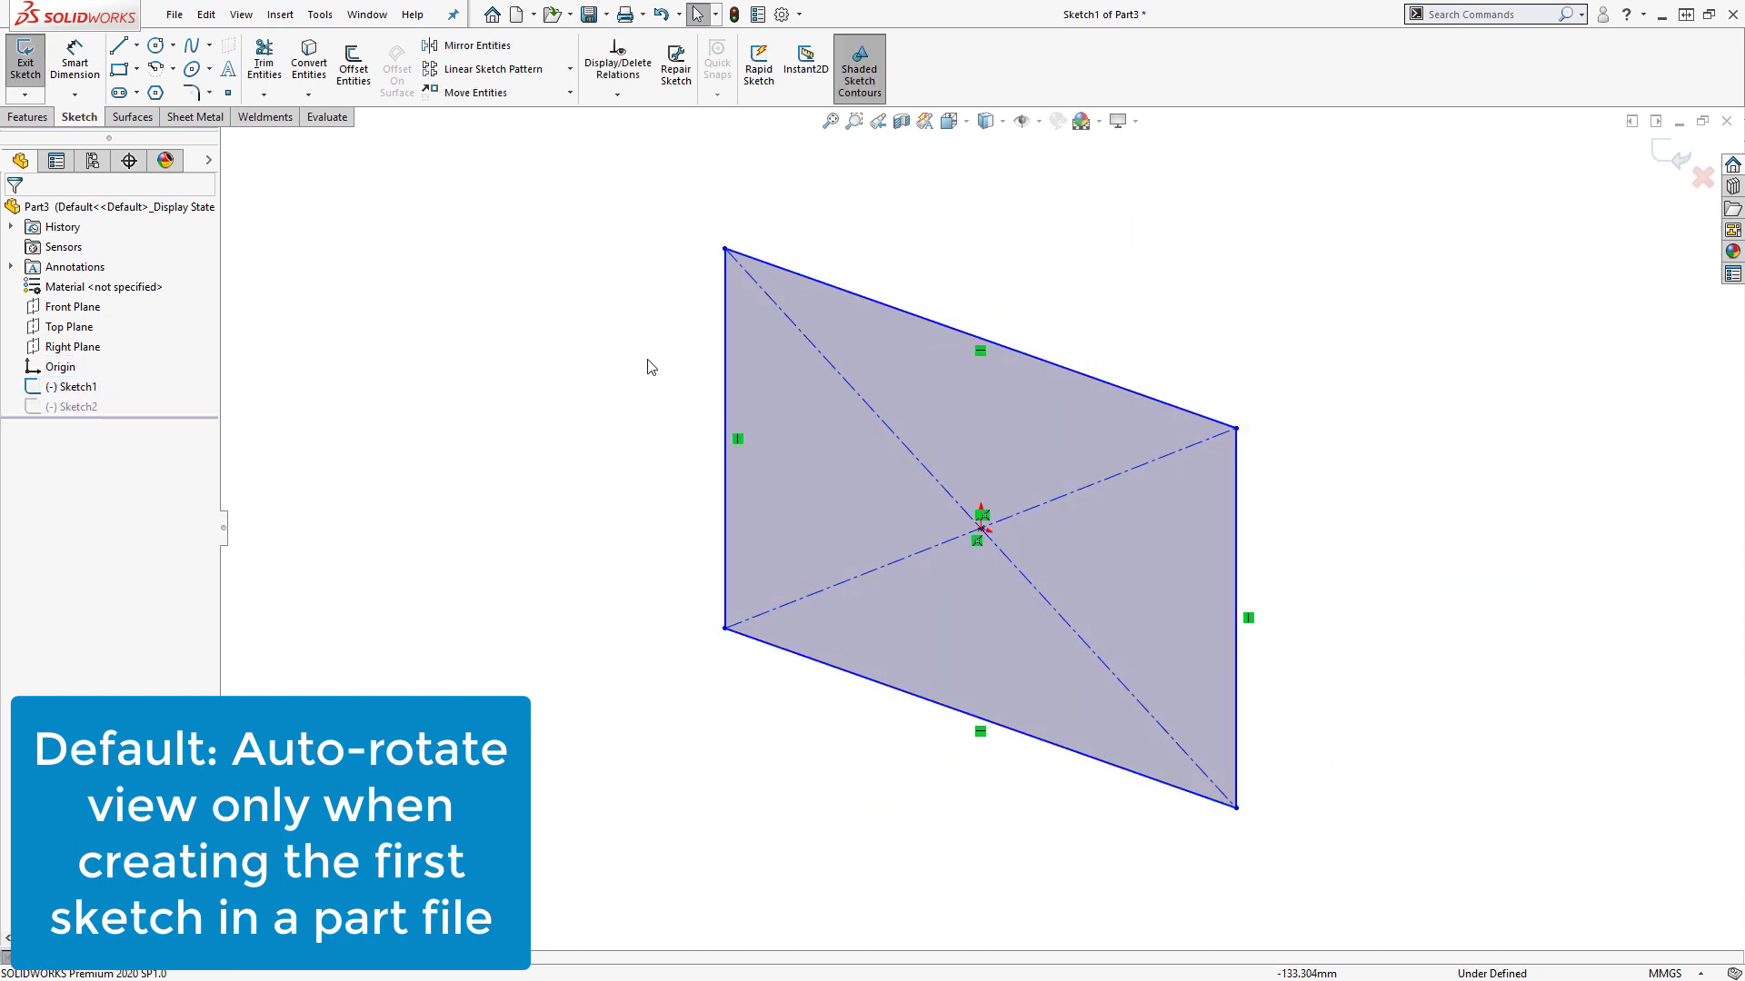
{"action": "left_click", "coordinate": [1675, 162]}
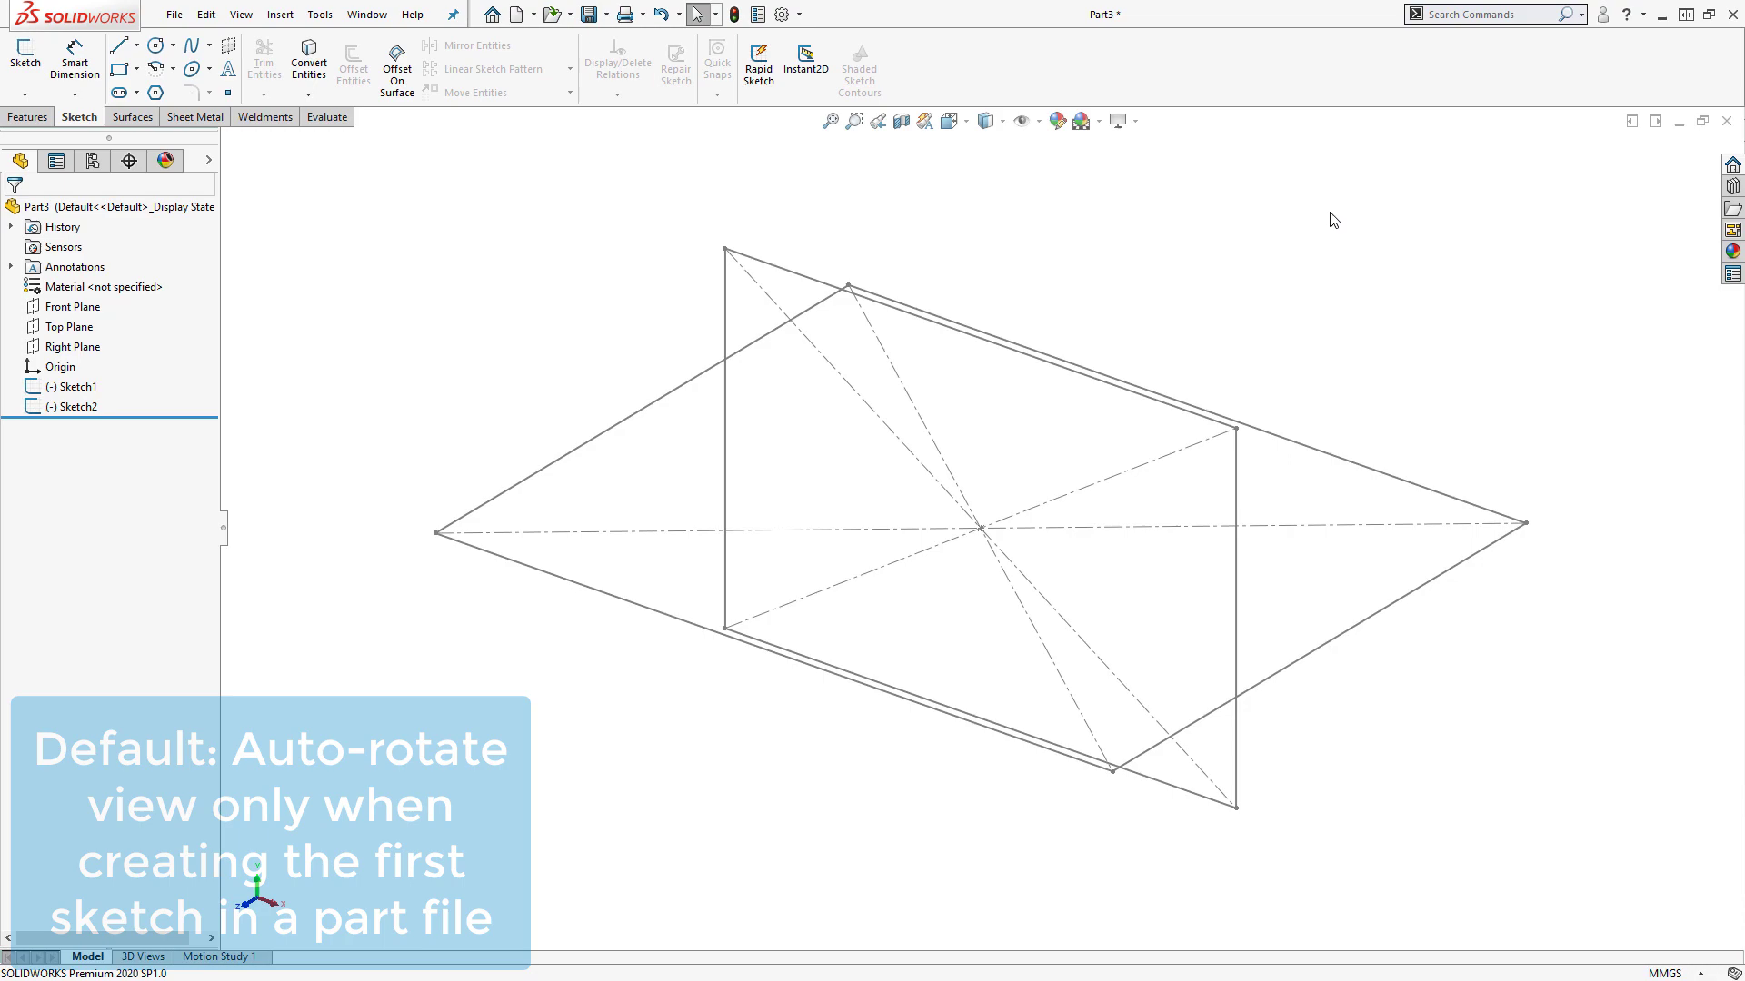
- Enable auto-rotating the view normal to the sketch plane on sketch creation and sketch edit in the system sketch options
{"action": "left_click", "coordinate": [783, 18]}
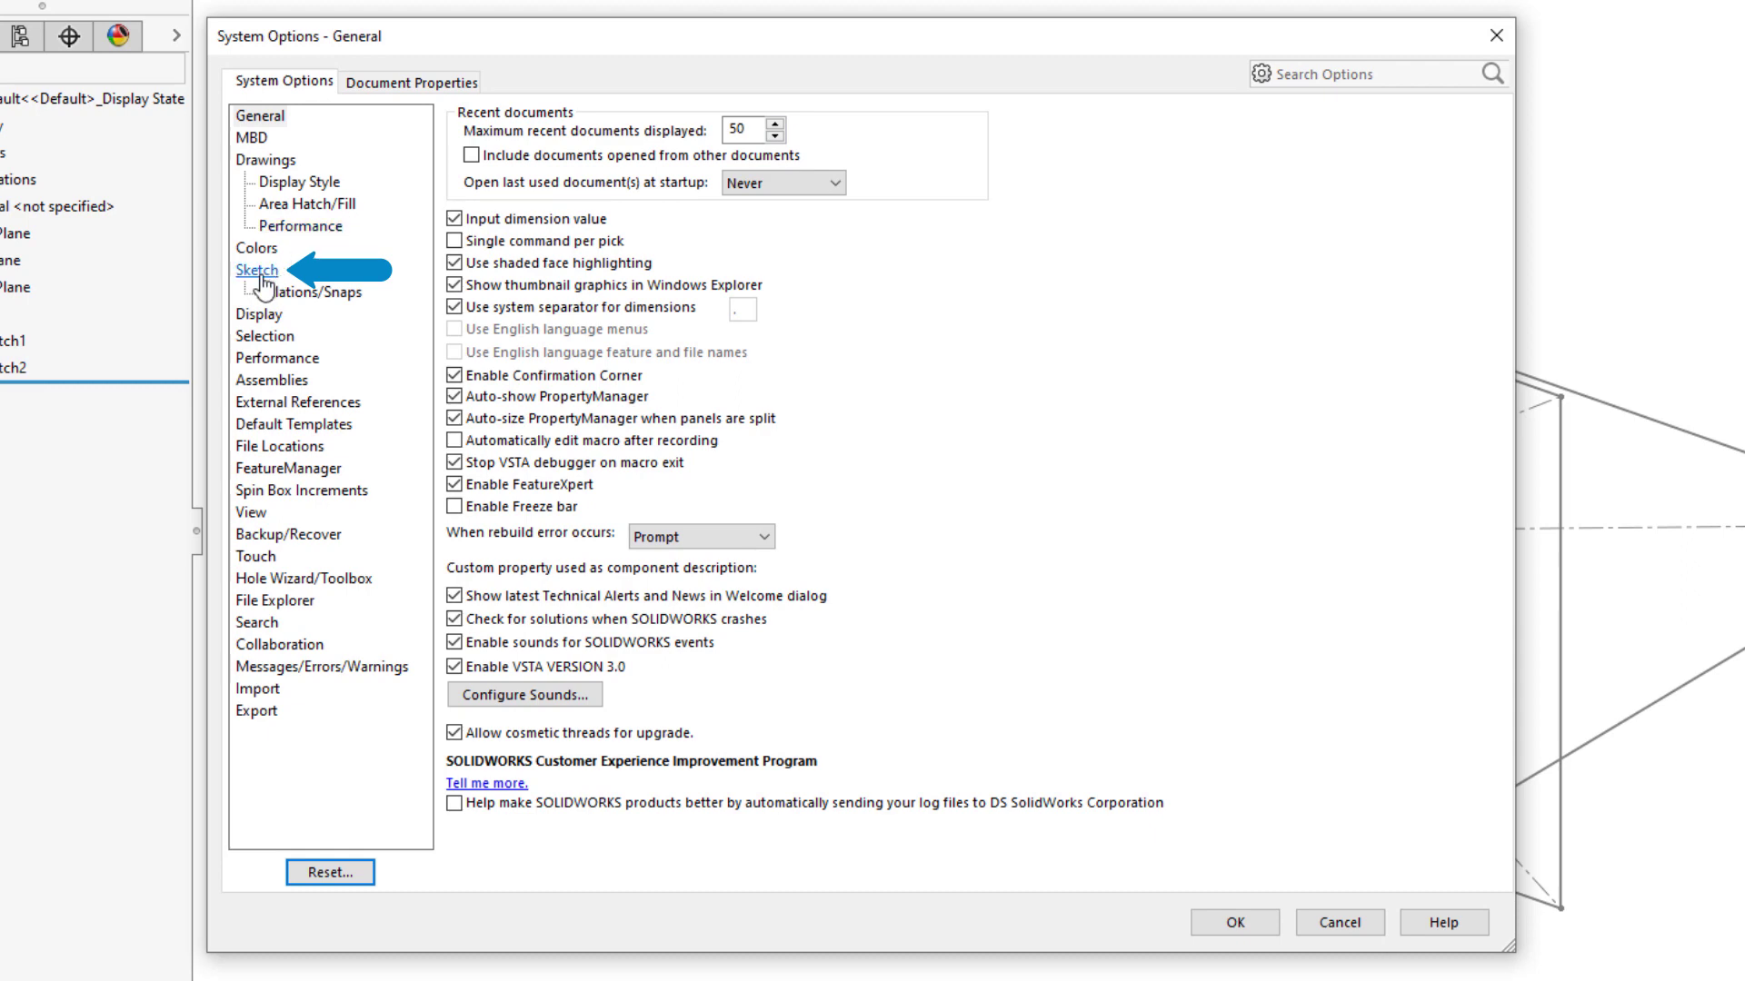
{"action": "left_click", "coordinate": [259, 272]}
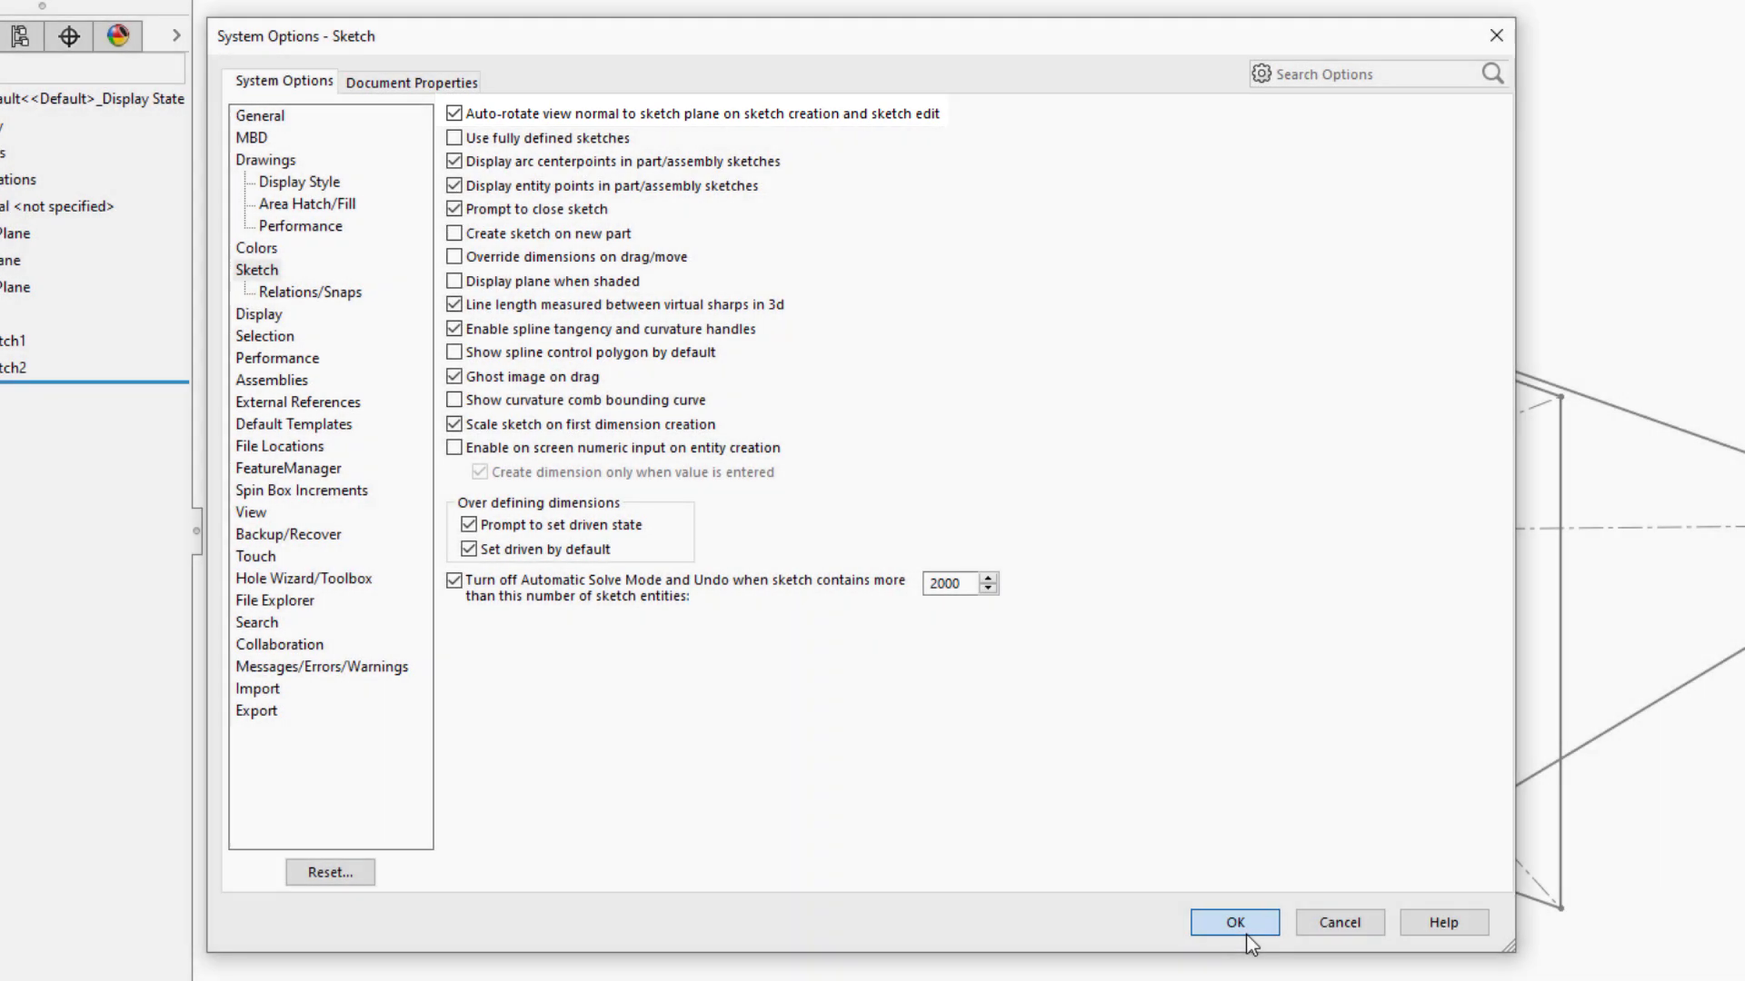
{"action": "left_click", "coordinate": [1243, 932]}
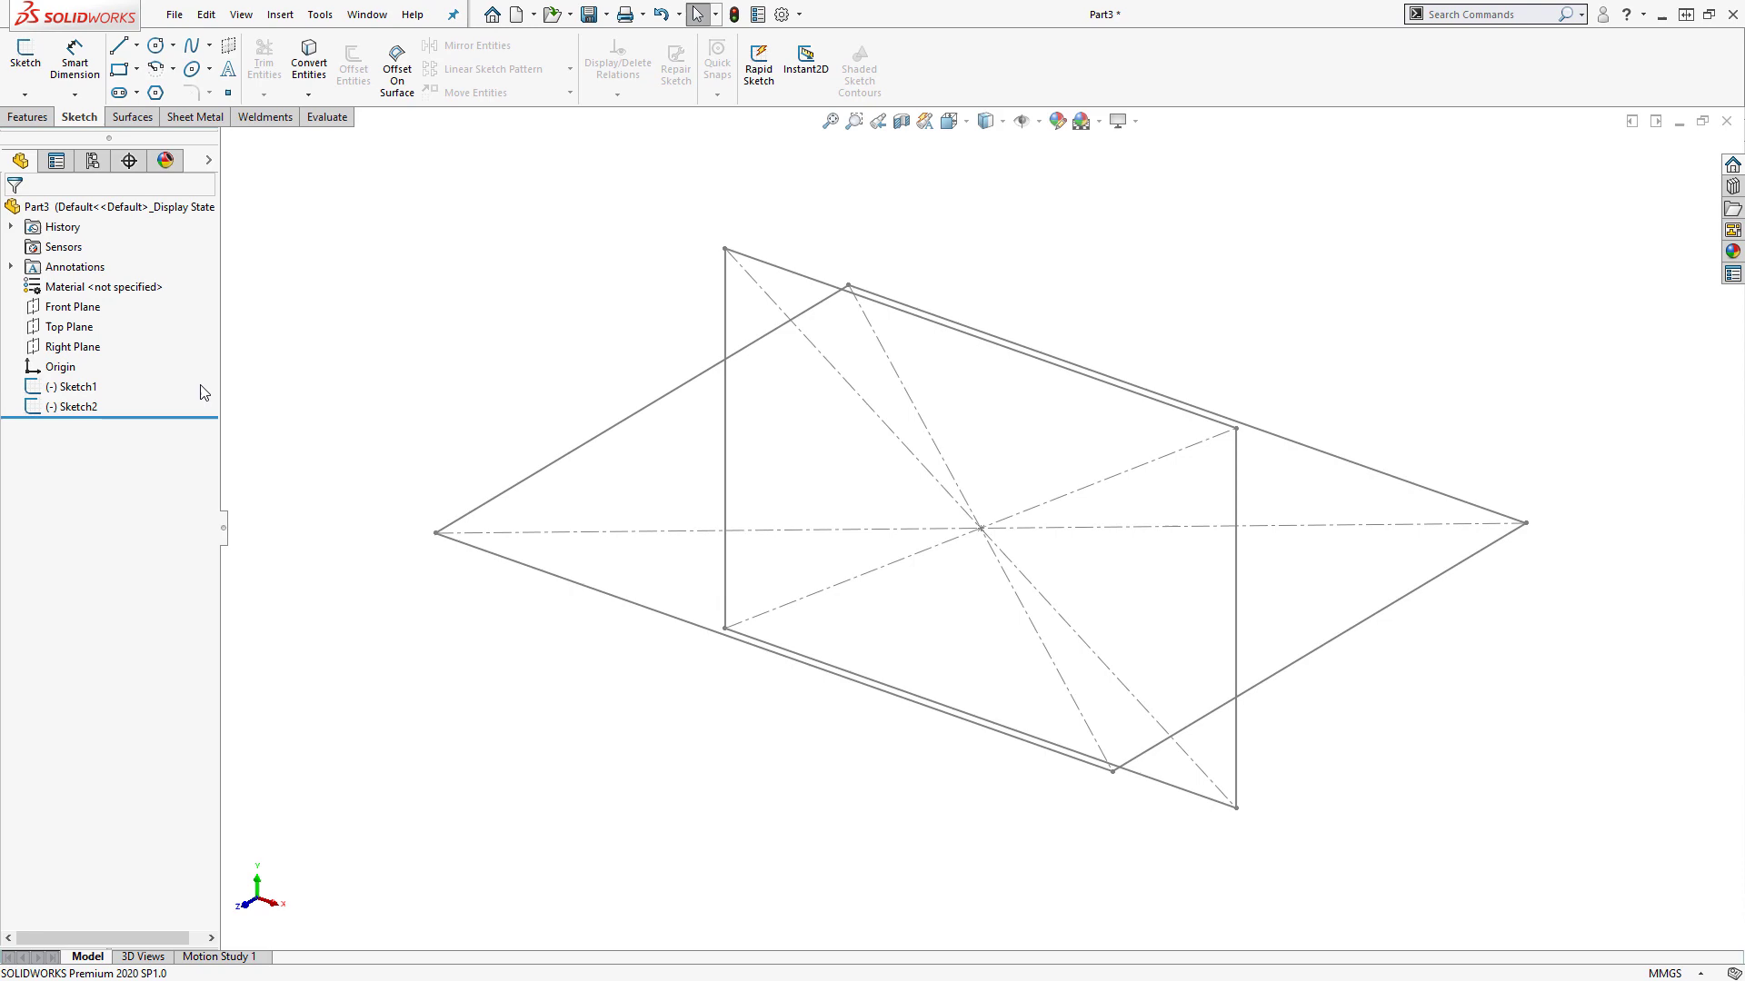
- Sketch a center rectangle on the Right Plane, centred on the origin, and exit the sketch
{"action": "left_click", "coordinate": [73, 346]}
{"action": "left_click", "coordinate": [86, 373]}
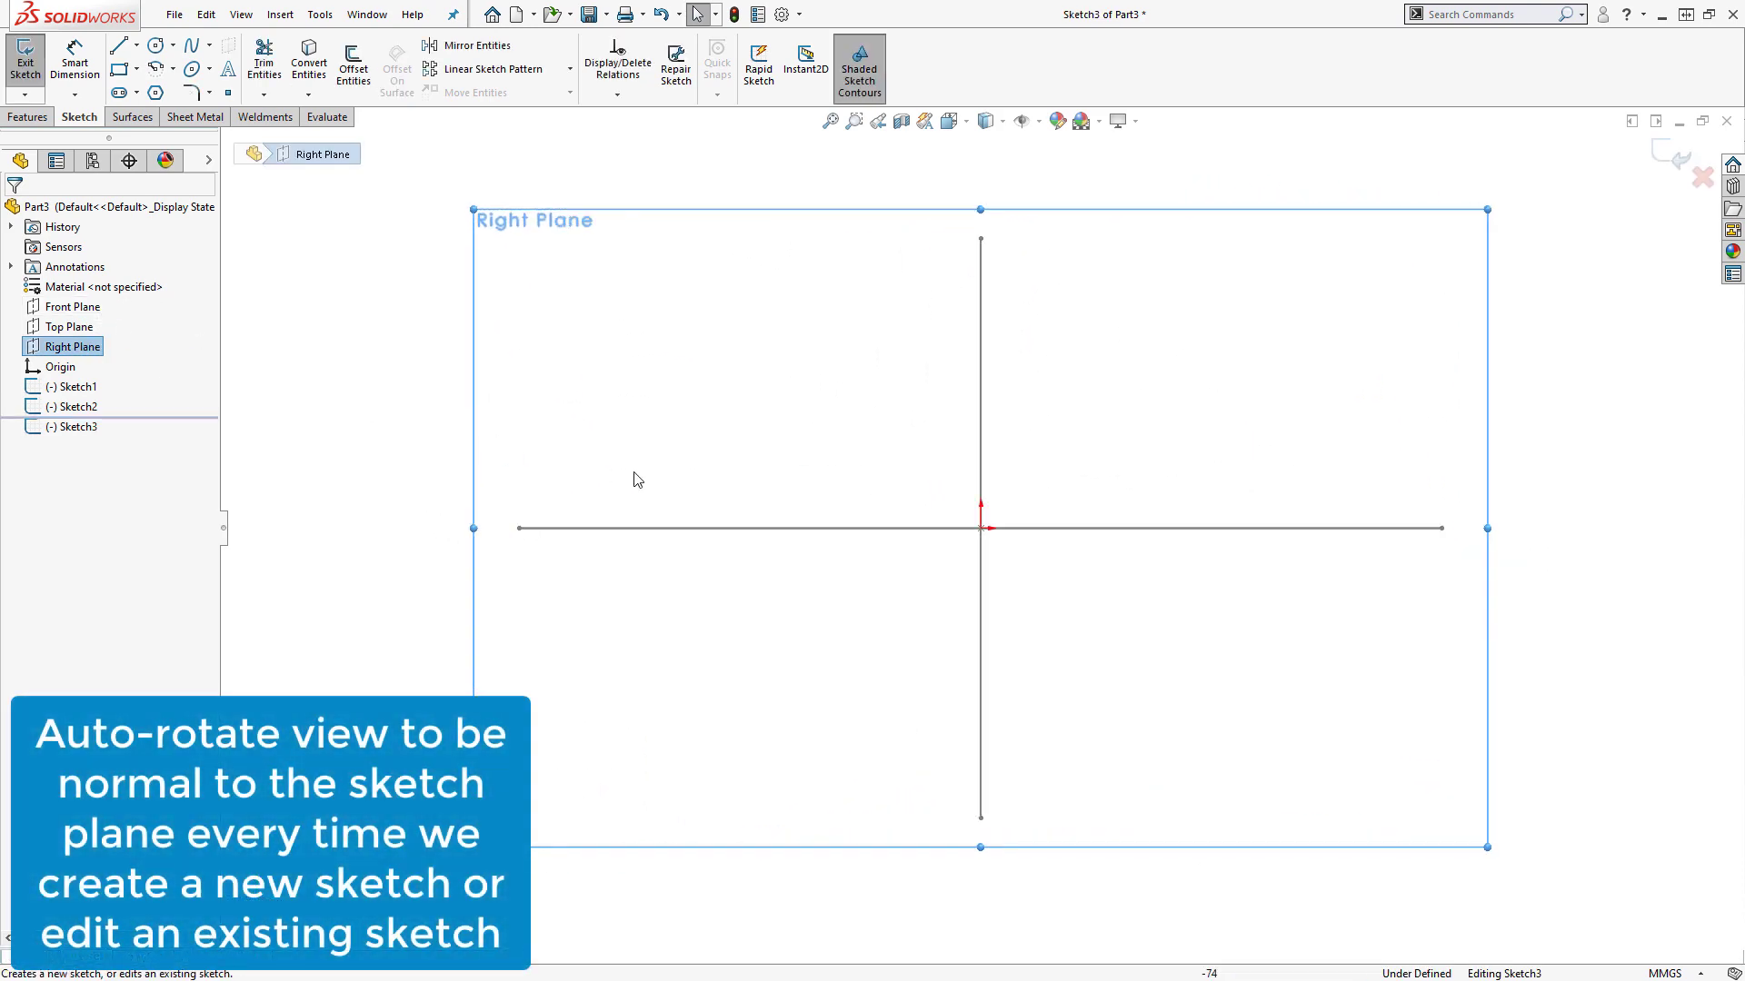
{"action": "right_click_drag", "start_coordinate": [864, 514], "coordinate": [918, 537]}
{"action": "left_click", "coordinate": [981, 528]}
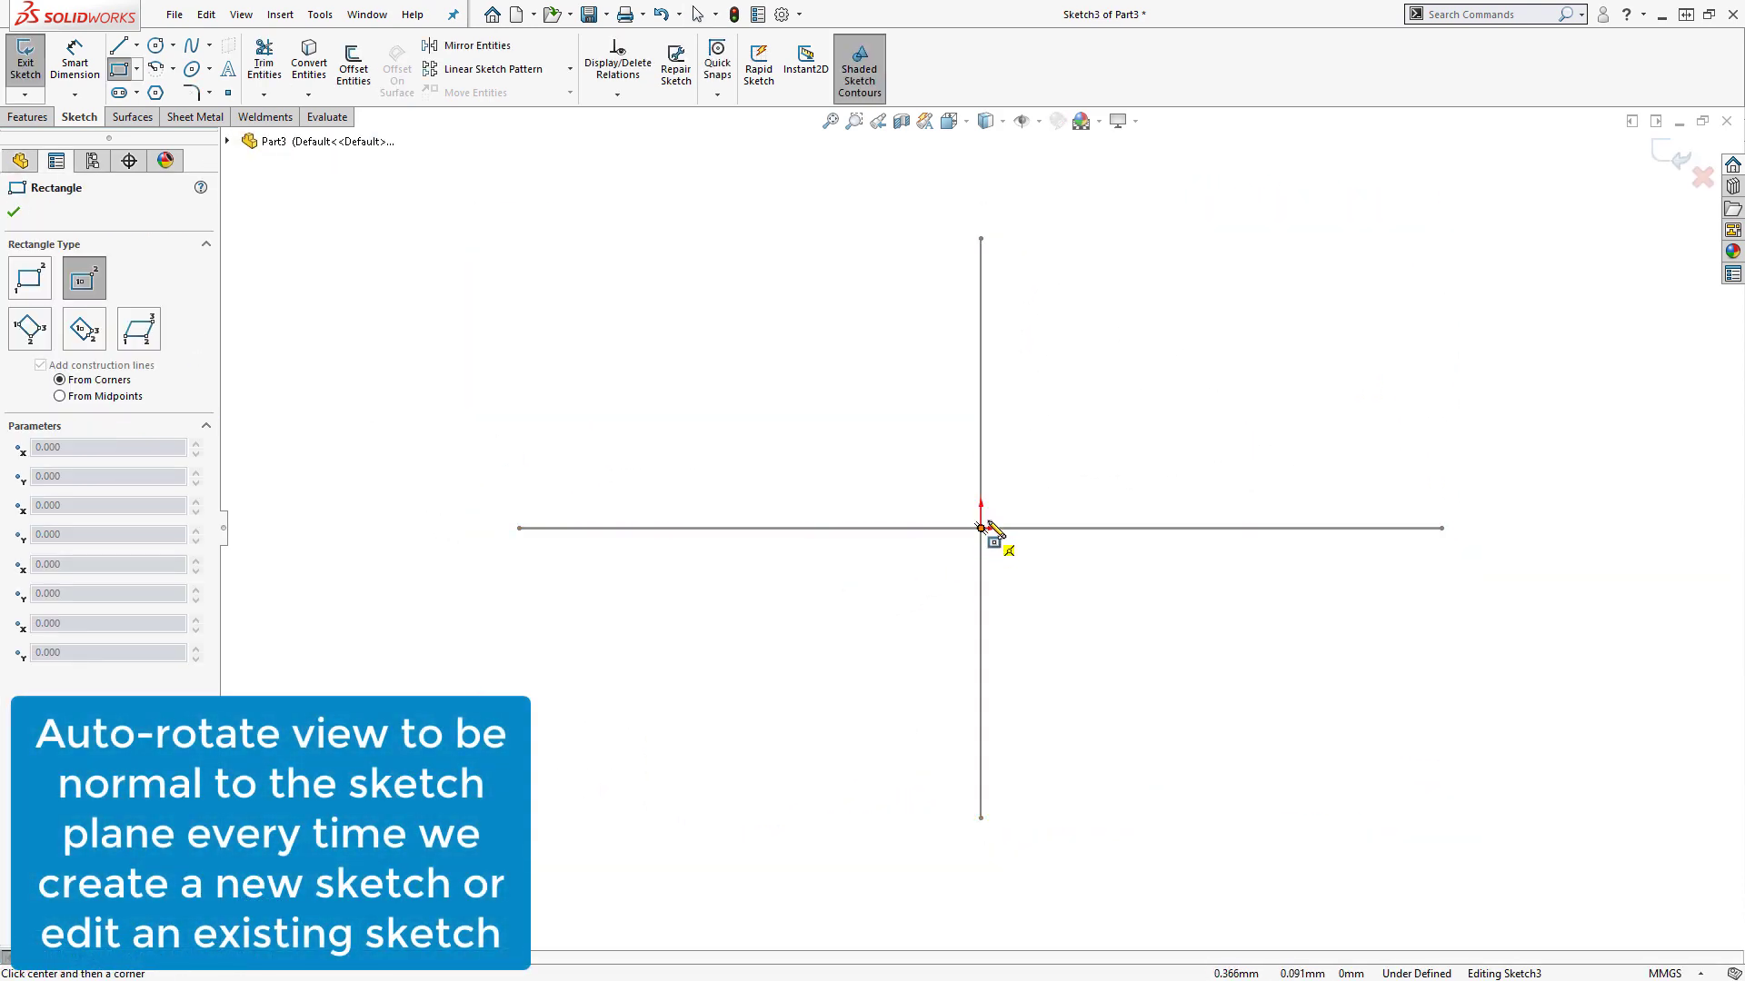
{"action": "left_click", "coordinate": [1323, 269]}
{"action": "key", "text": "Escape"}
{"action": "left_click", "coordinate": [1672, 156]}
- Open the Right Plane rectangle sketch for editing from a rotated view
{"action": "mouse_move", "coordinate": [1227, 381]}
{"action": "middle_mouse_down"}
{"action": "mouse_move", "coordinate": [1404, 567]}
{"action": "mouse_move", "coordinate": [1259, 525]}
{"action": "middle_mouse_up"}
{"action": "right_click", "coordinate": [75, 427]}
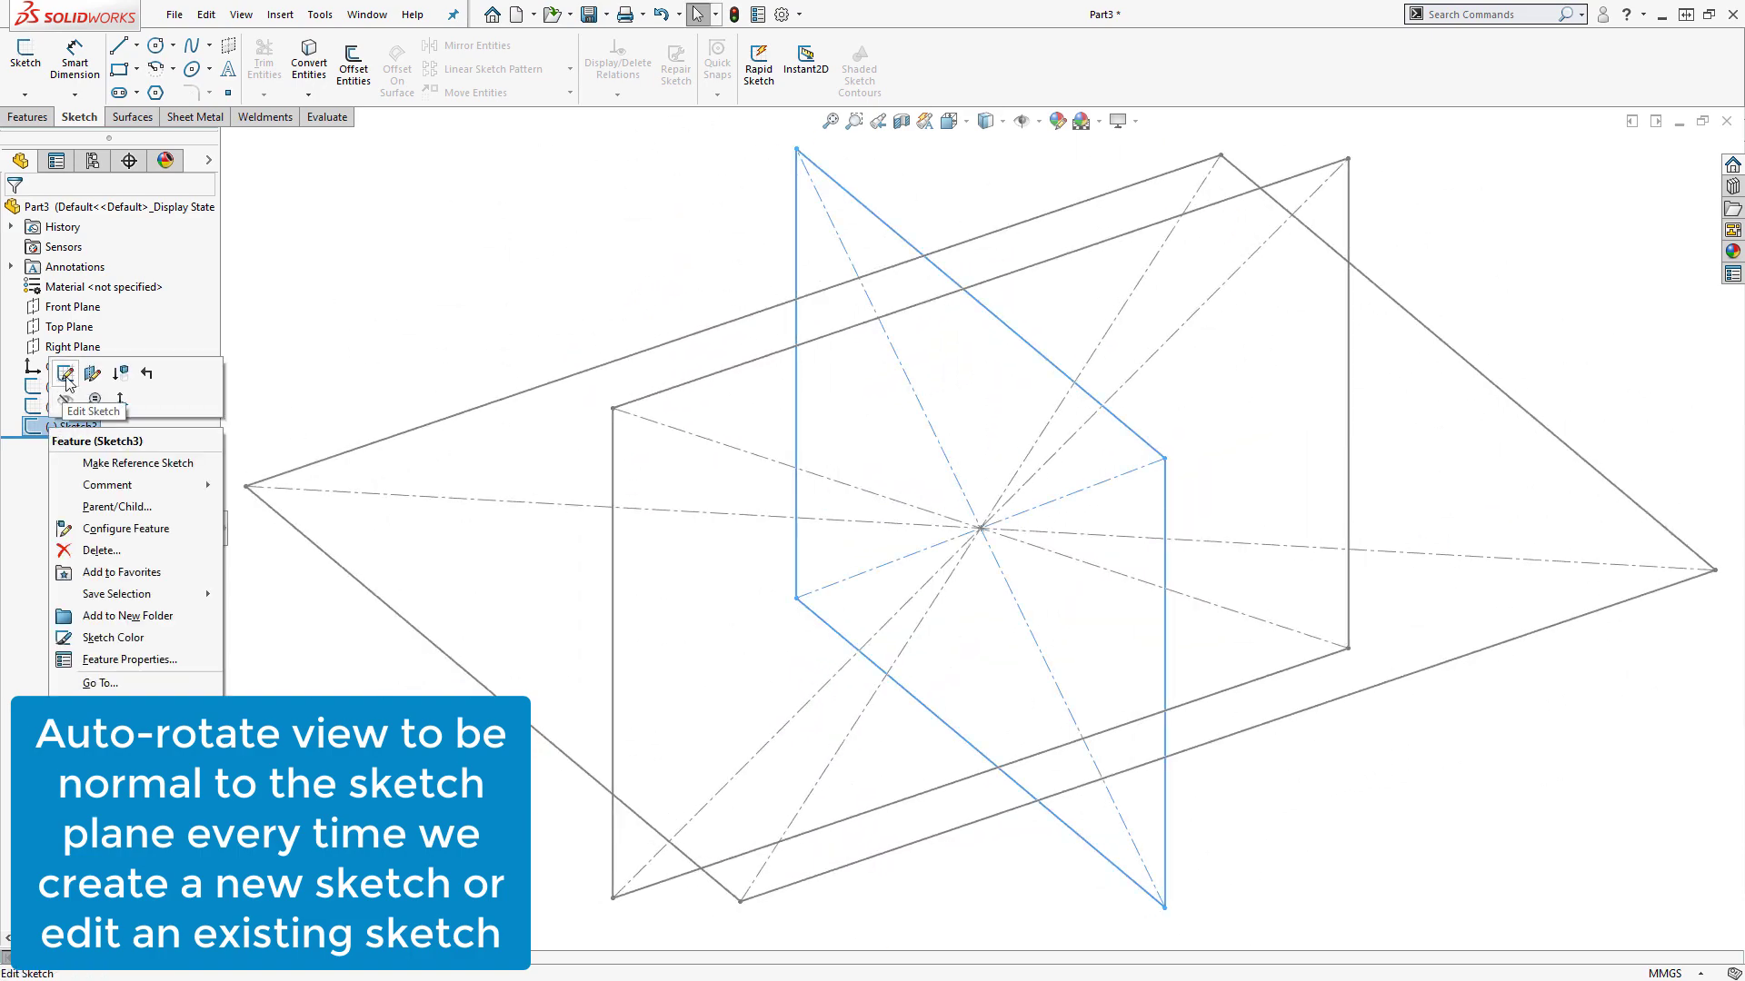
{"action": "left_click", "coordinate": [66, 374]}
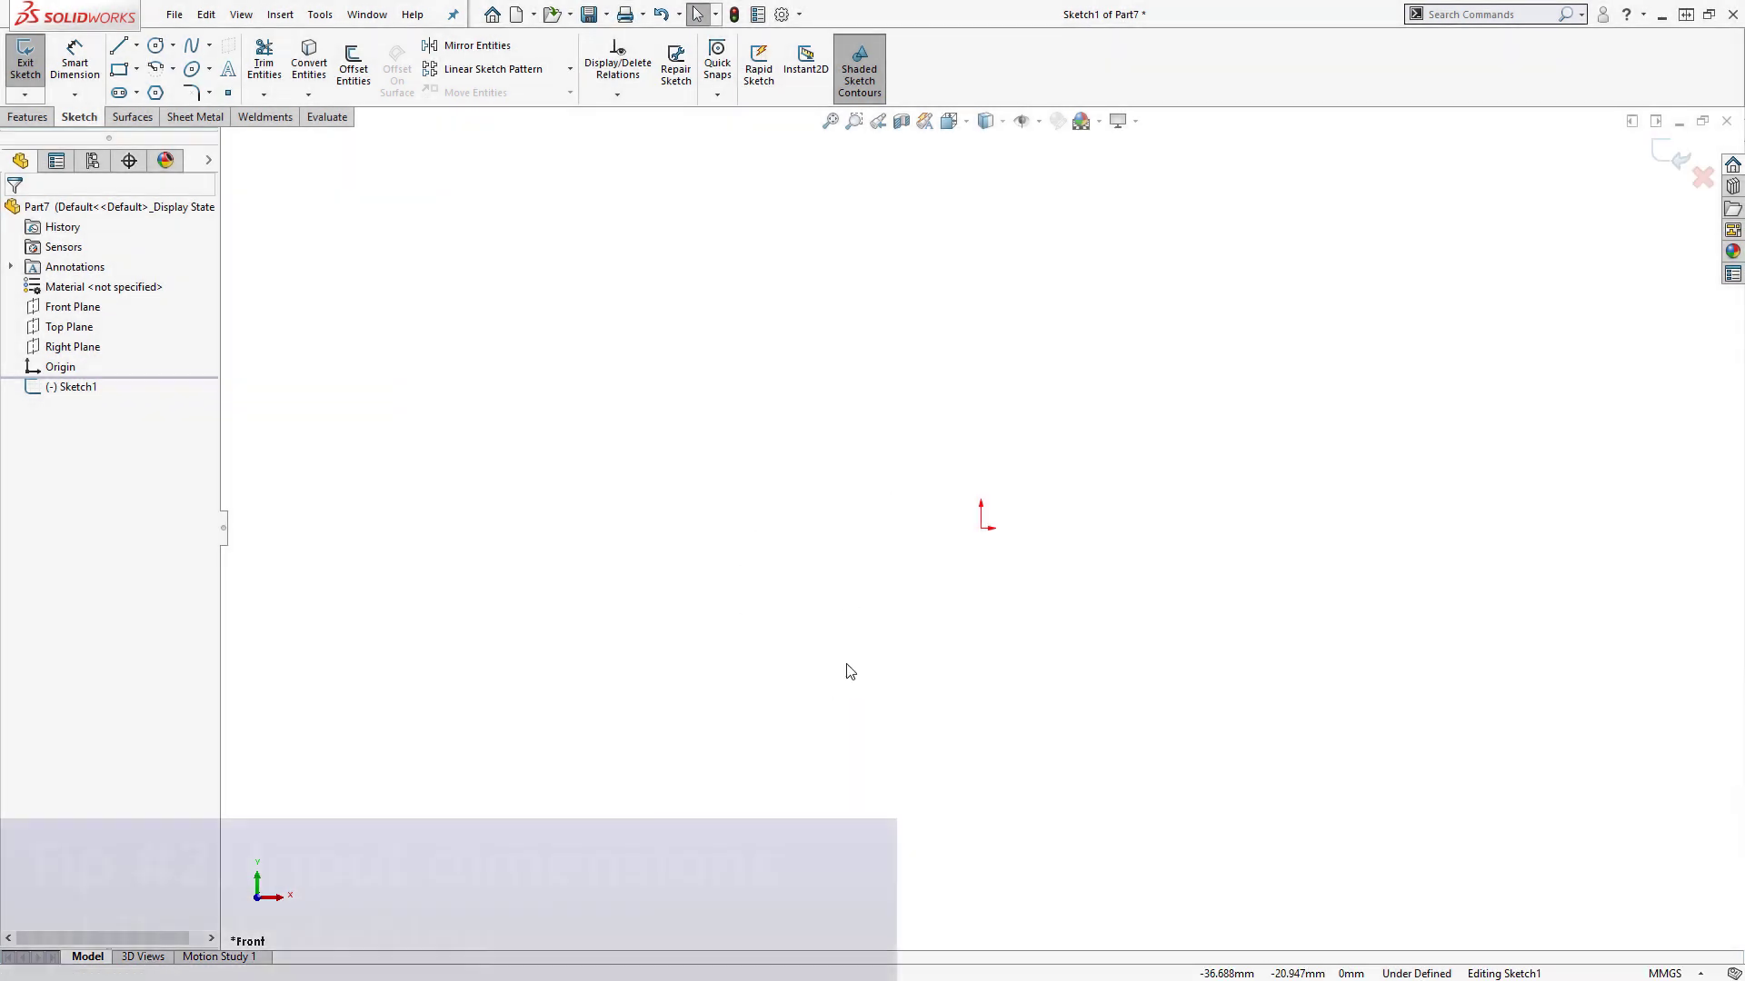
- Sketch a center rectangle about 123 mm wide and 94 mm high, centred on the origin, in the open sketch
{"action": "key", "text": "r"}
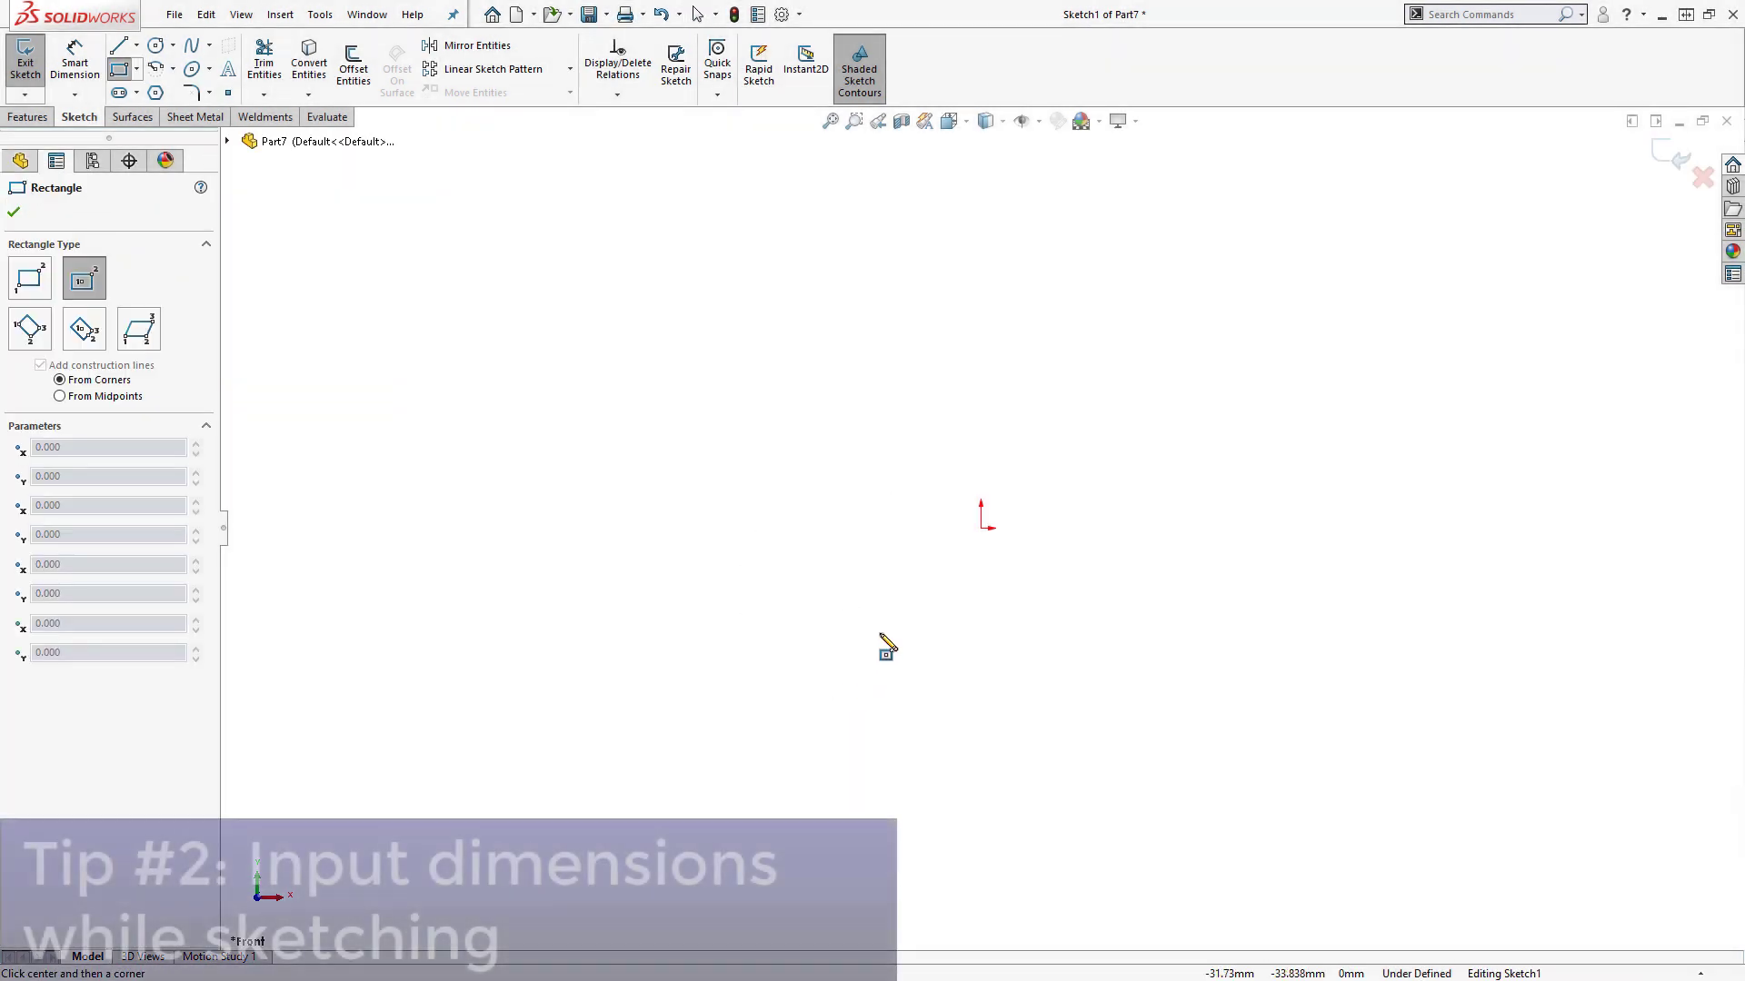
{"action": "left_click", "coordinate": [981, 528]}
{"action": "left_click", "coordinate": [1207, 356]}
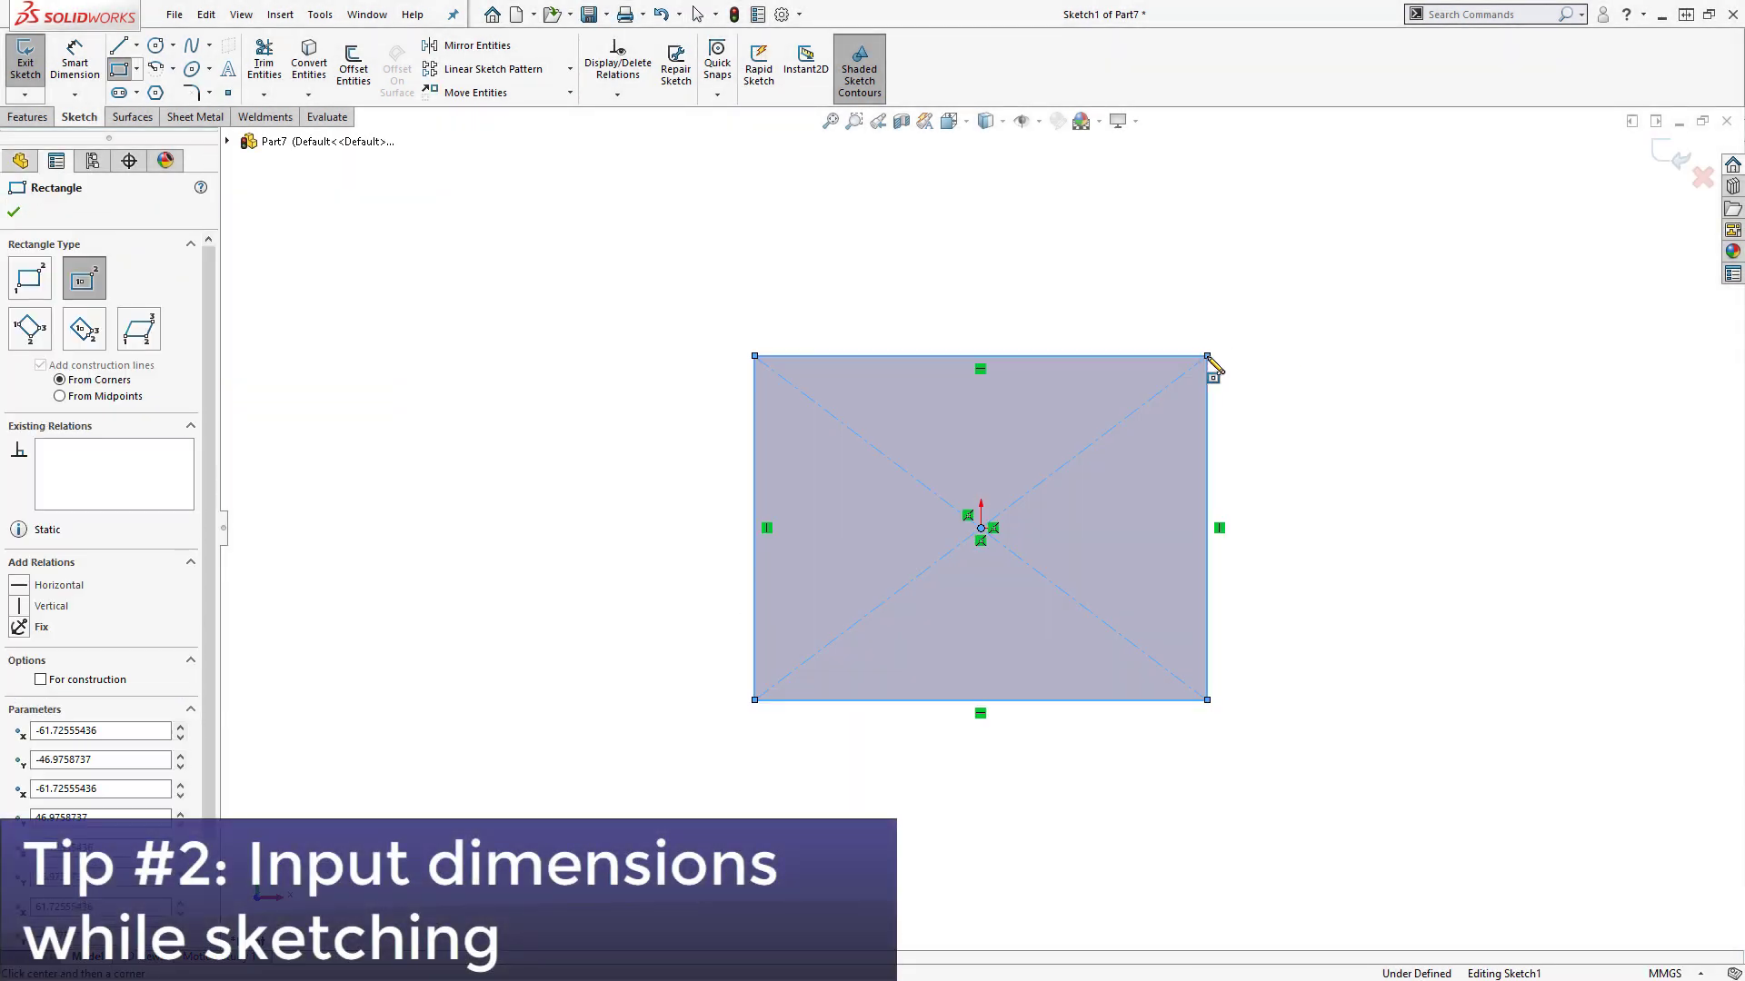
- Dimension the rectangle's vertical side and set its height to 20 mm
{"action": "key", "text": "d"}
{"action": "left_click", "coordinate": [753, 438]}
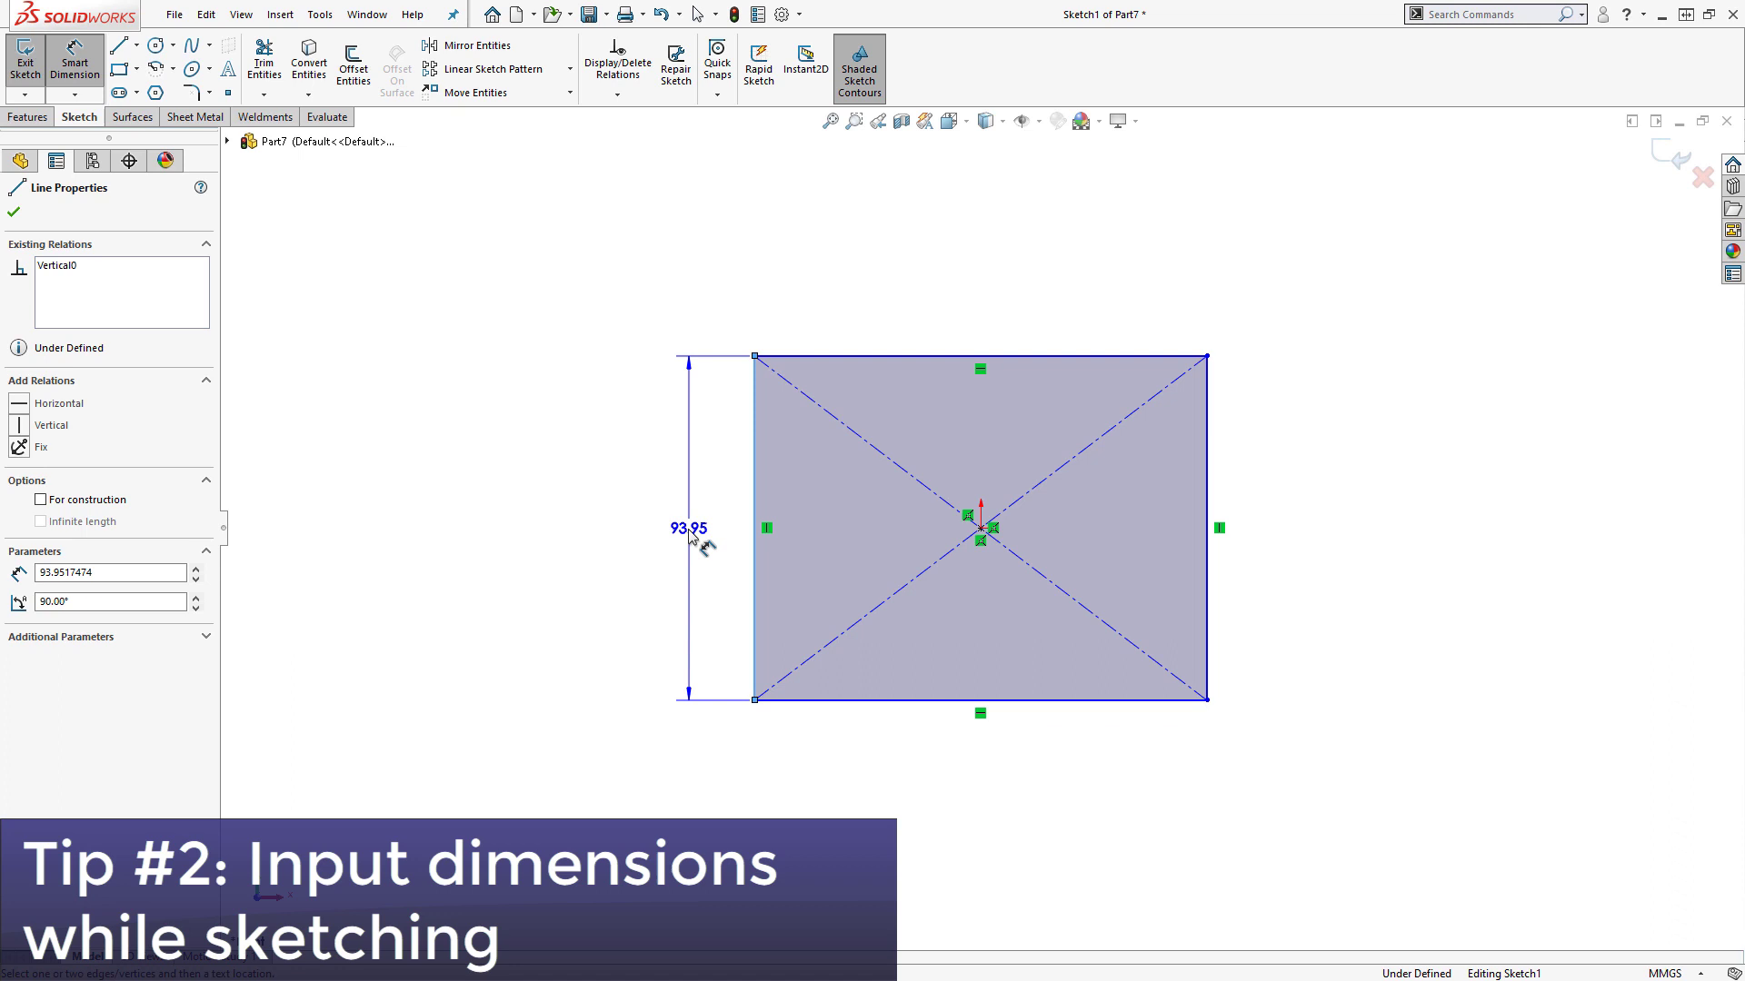
{"action": "left_click", "coordinate": [692, 540]}
{"action": "type", "text": "20"}
{"action": "key", "text": "Return"}
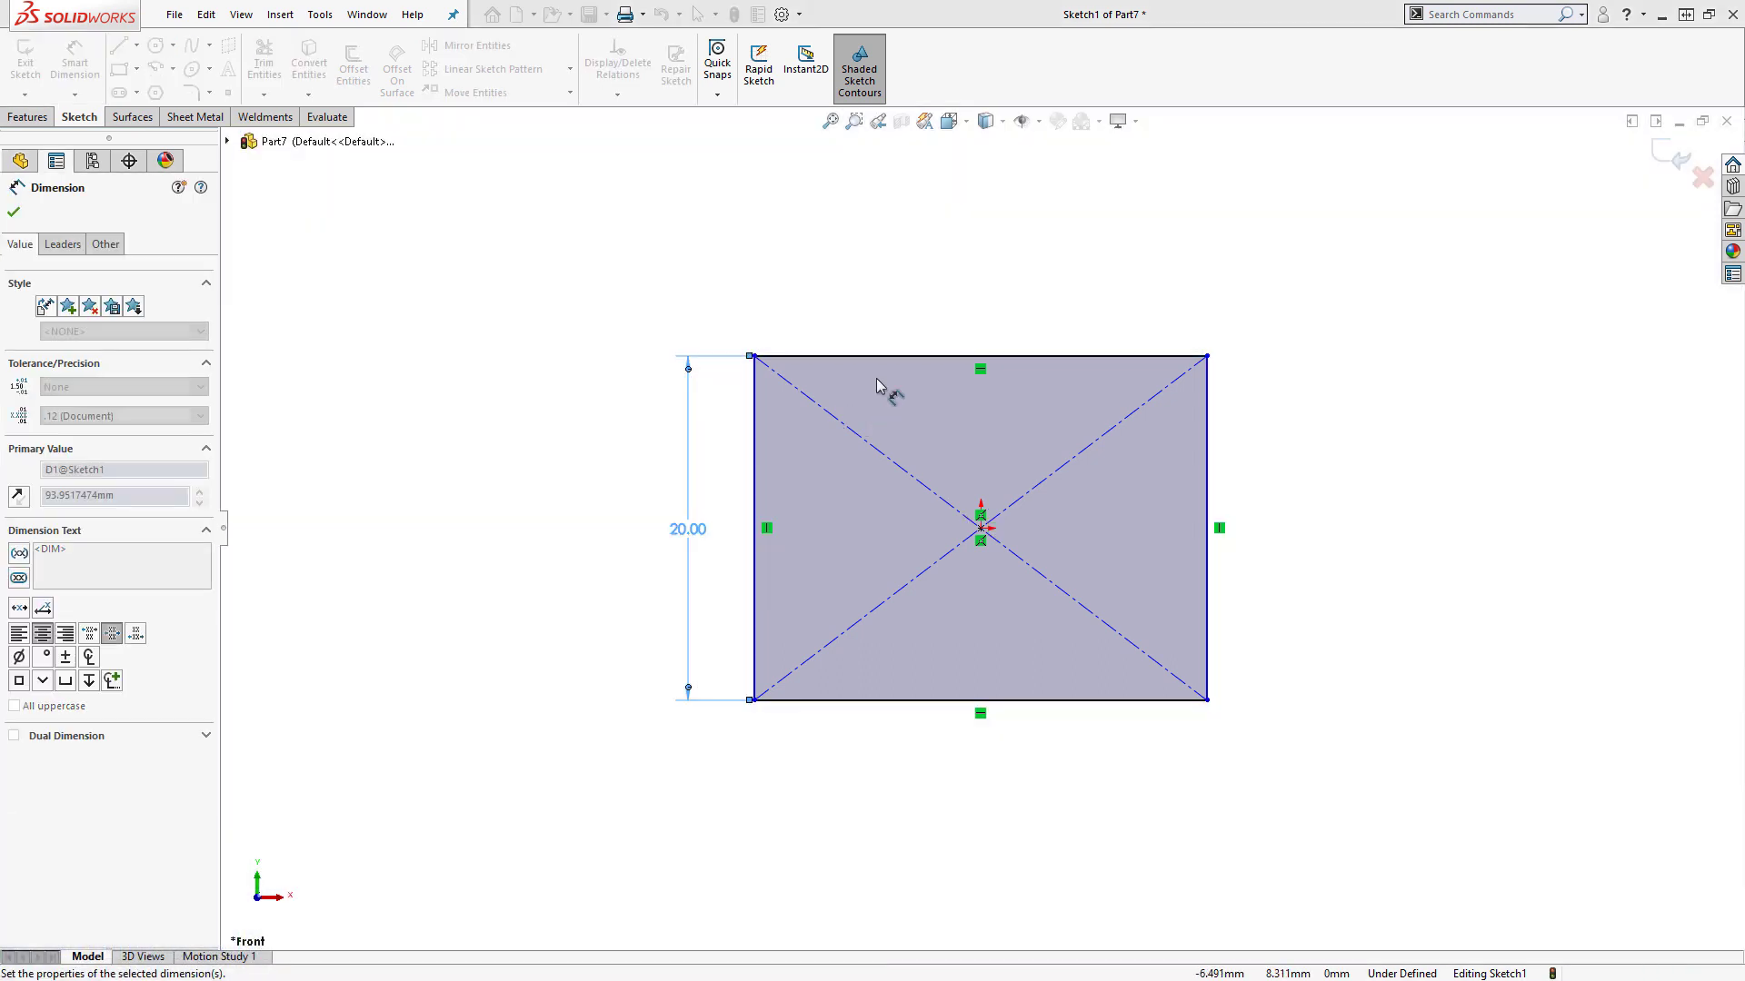
- Dimension the rectangle's upper edge, set its width to 30 mm, and exit the sketch
{"action": "left_click", "coordinate": [918, 356]}
{"action": "left_click", "coordinate": [974, 311]}
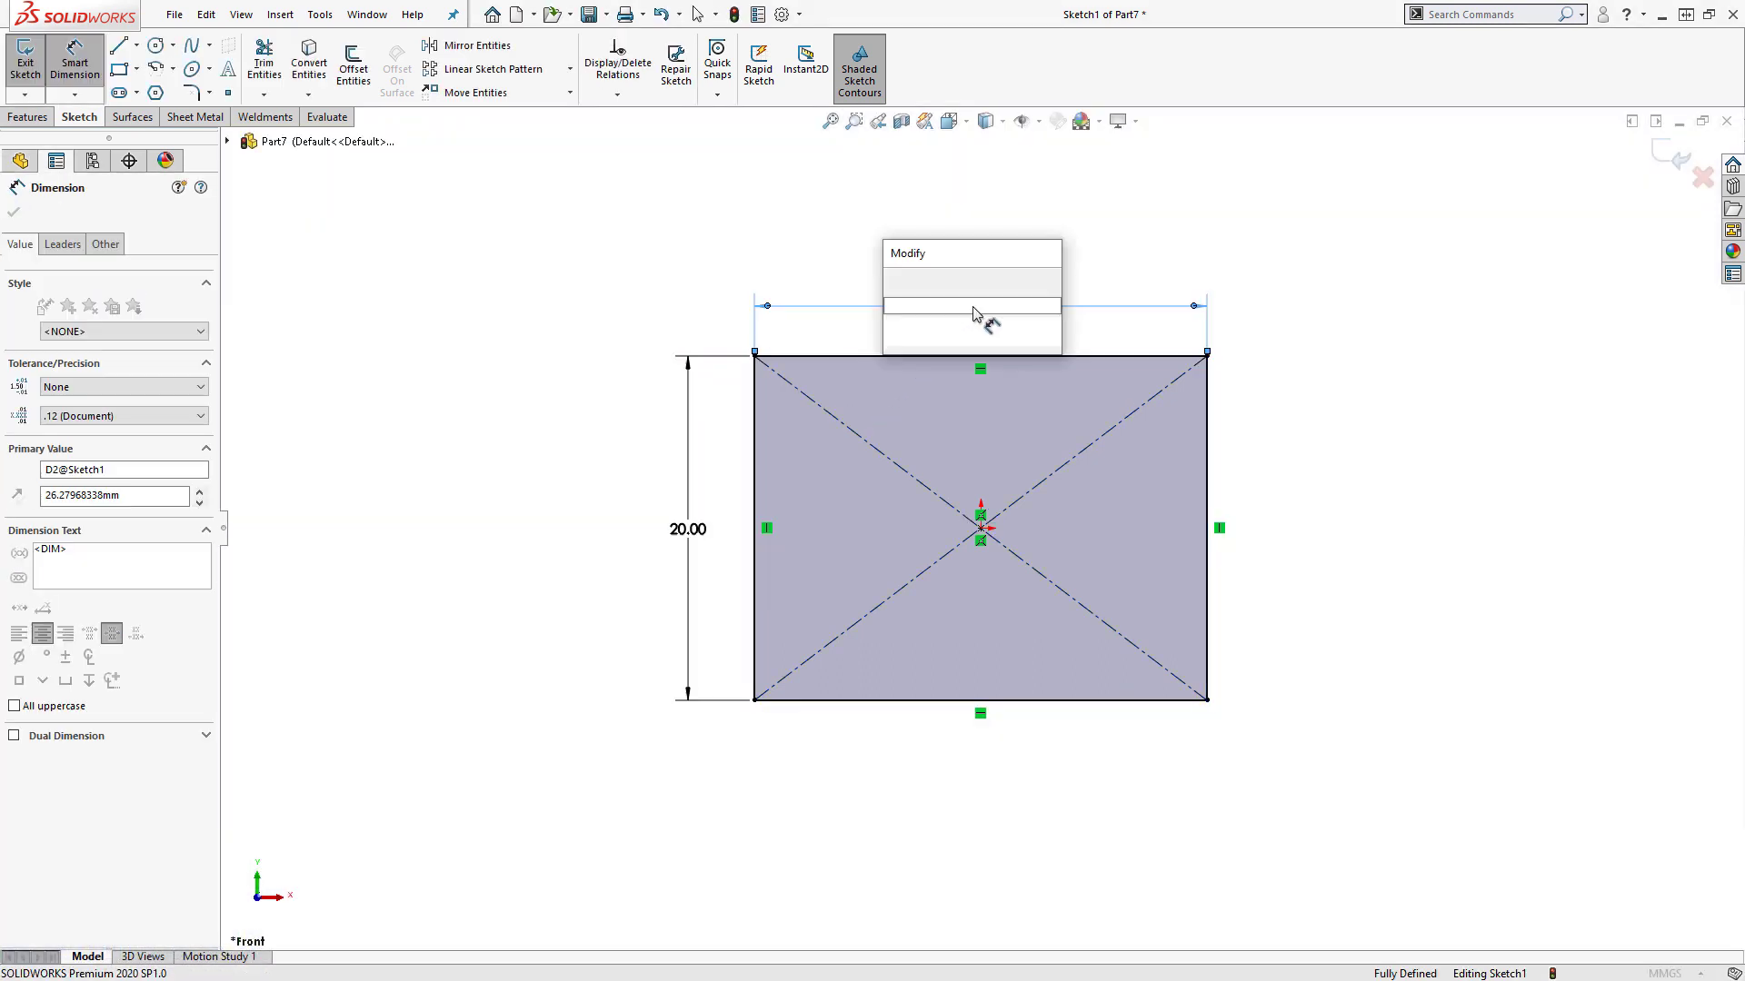
{"action": "type", "text": "30"}
{"action": "key", "text": "Return"}
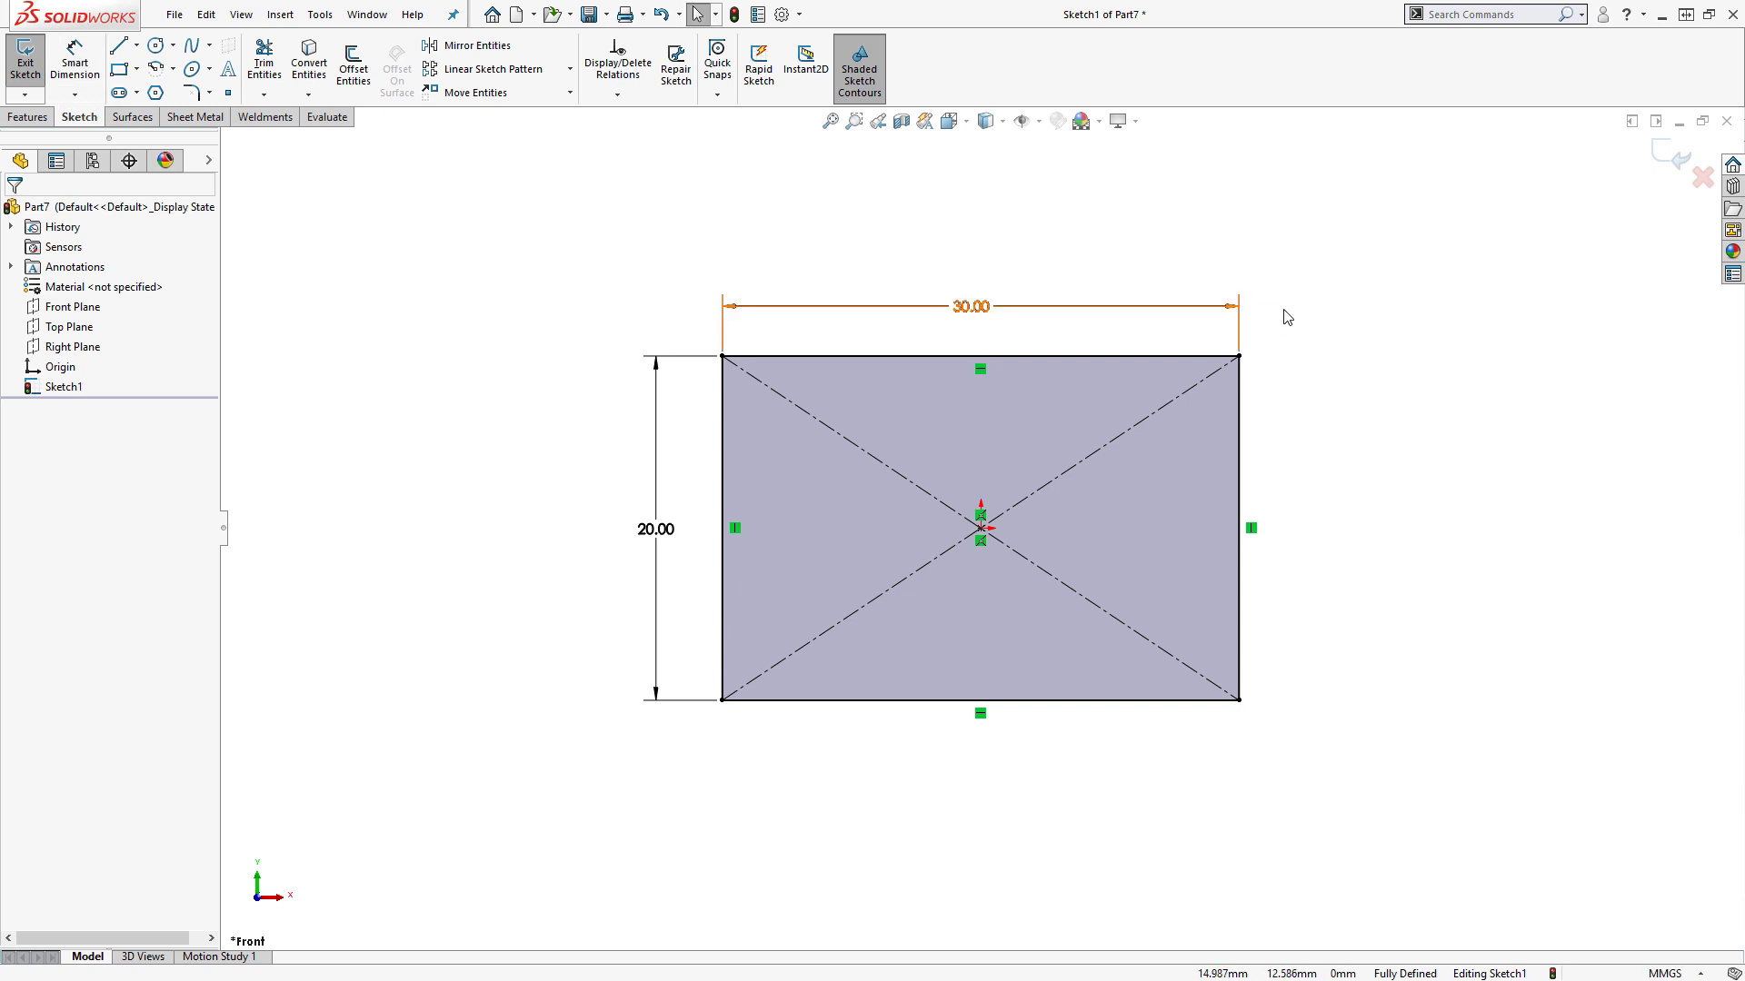
{"action": "left_click", "coordinate": [1667, 155]}
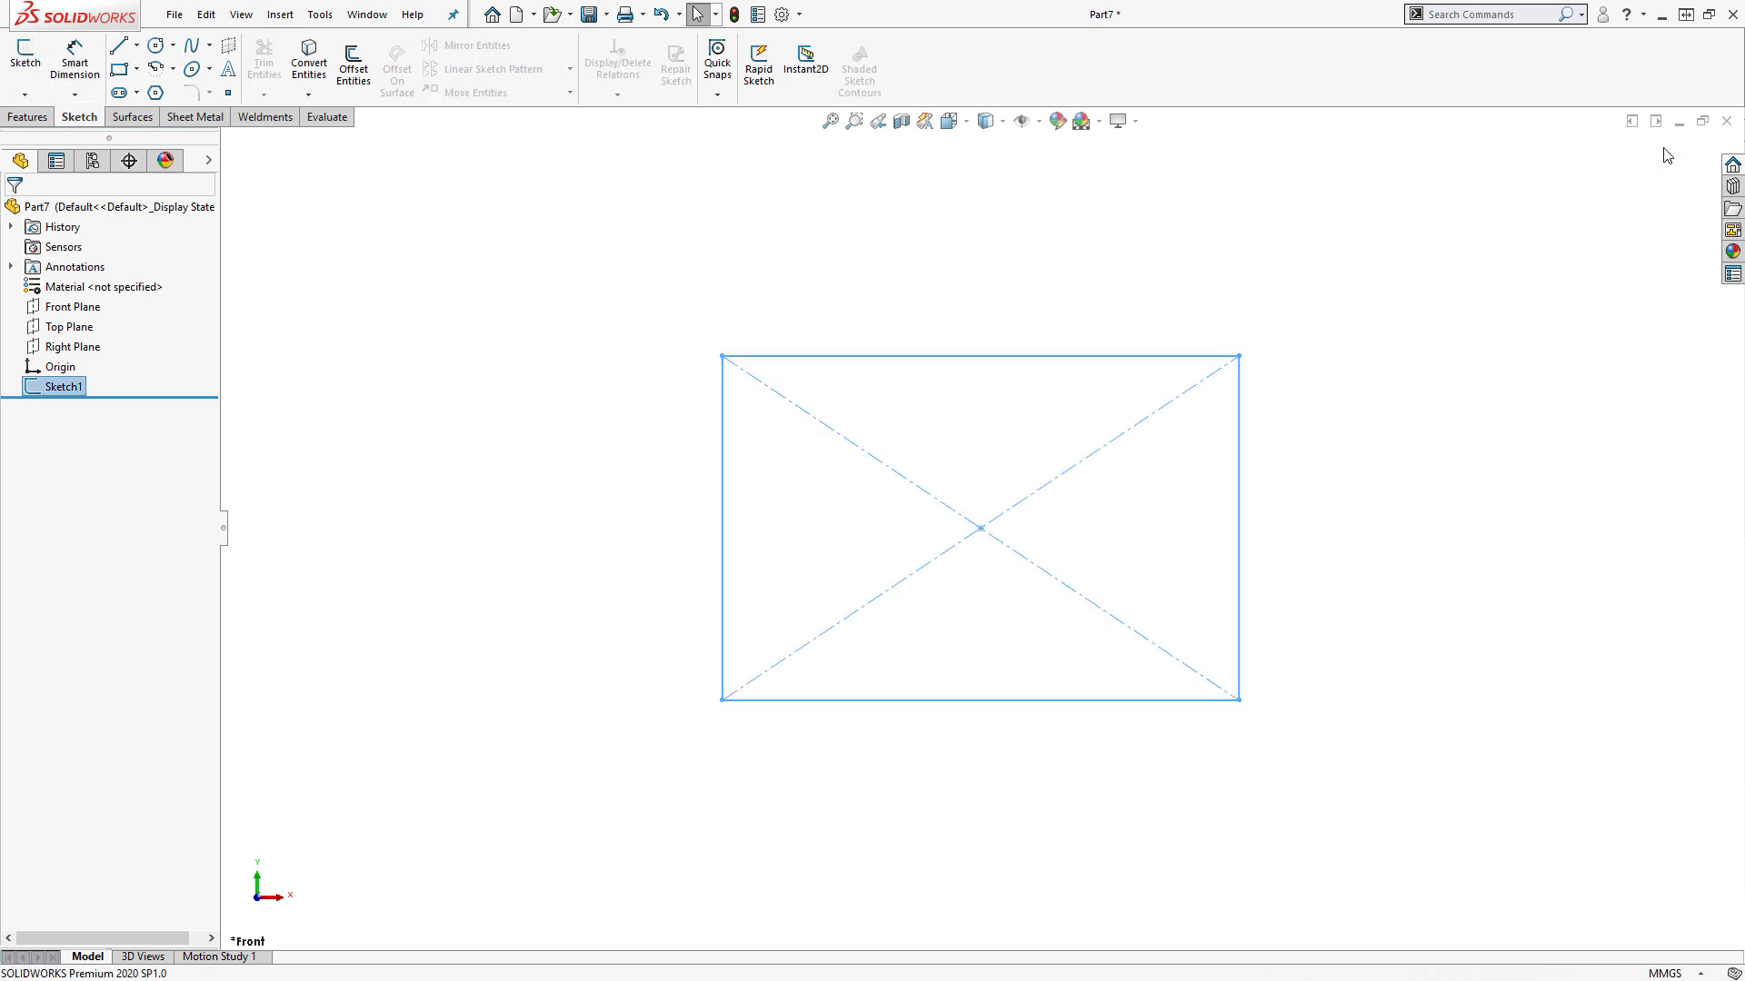
- Enable on-screen numeric input on entity creation in the system sketch options
{"action": "left_click", "coordinate": [781, 16]}
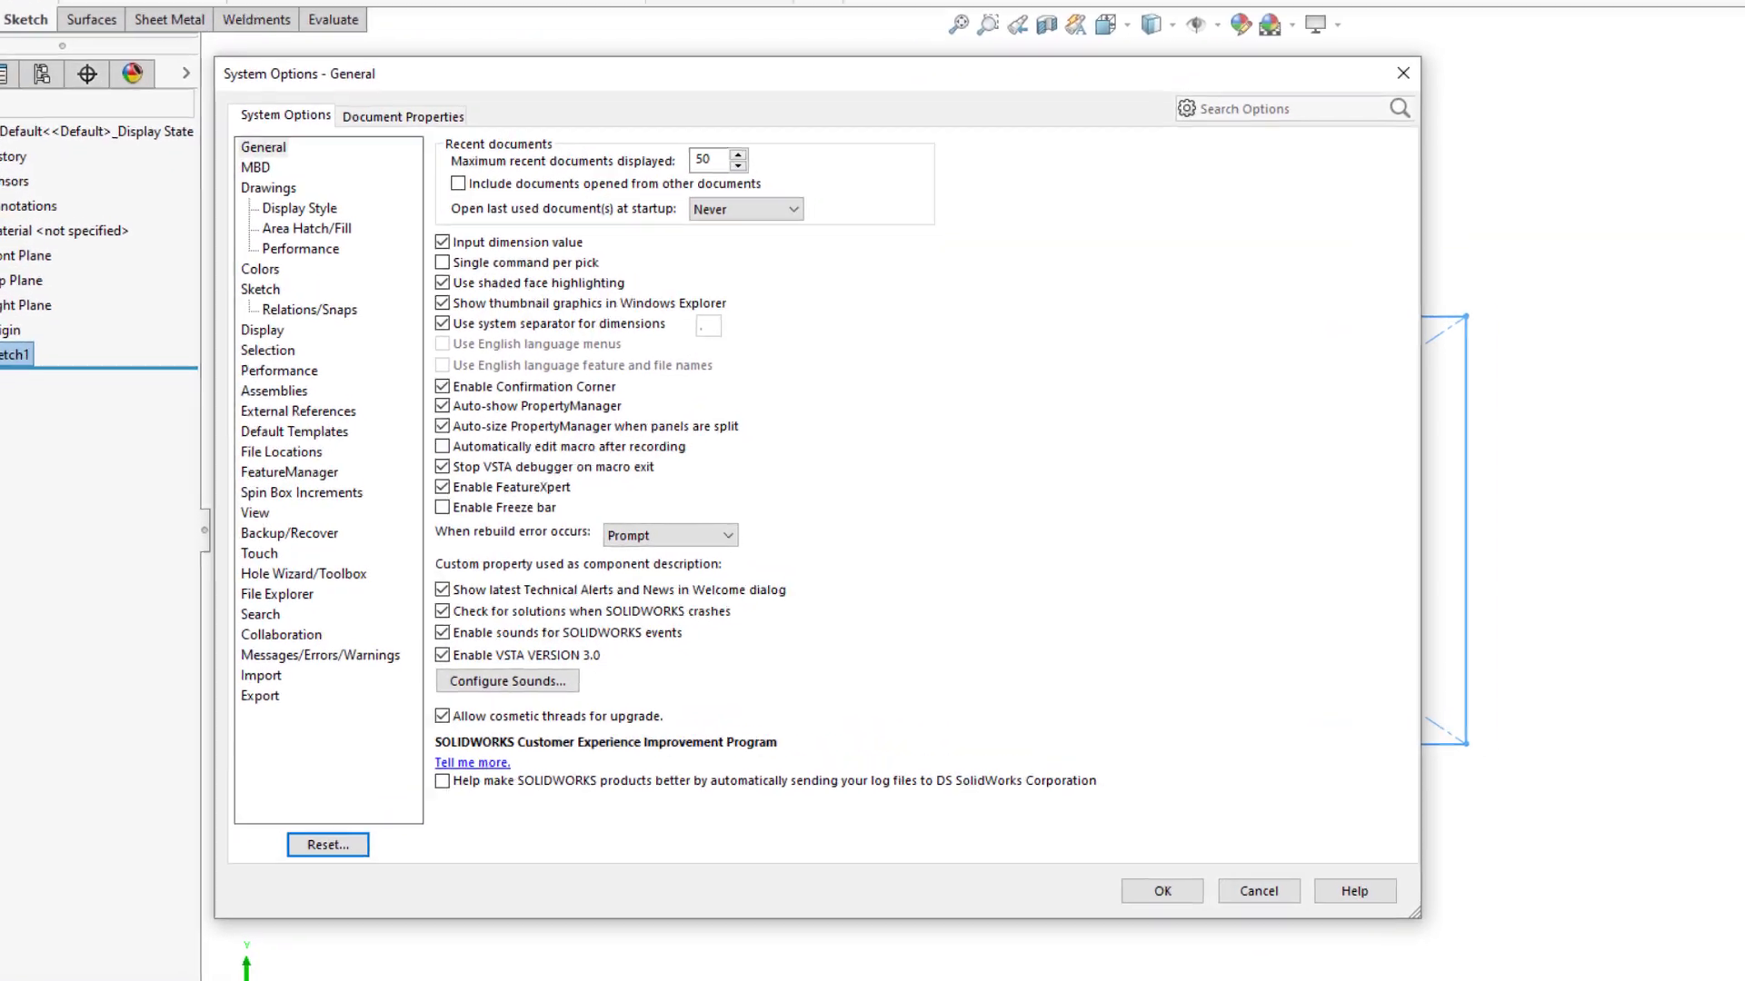
{"action": "left_click", "coordinate": [259, 271]}
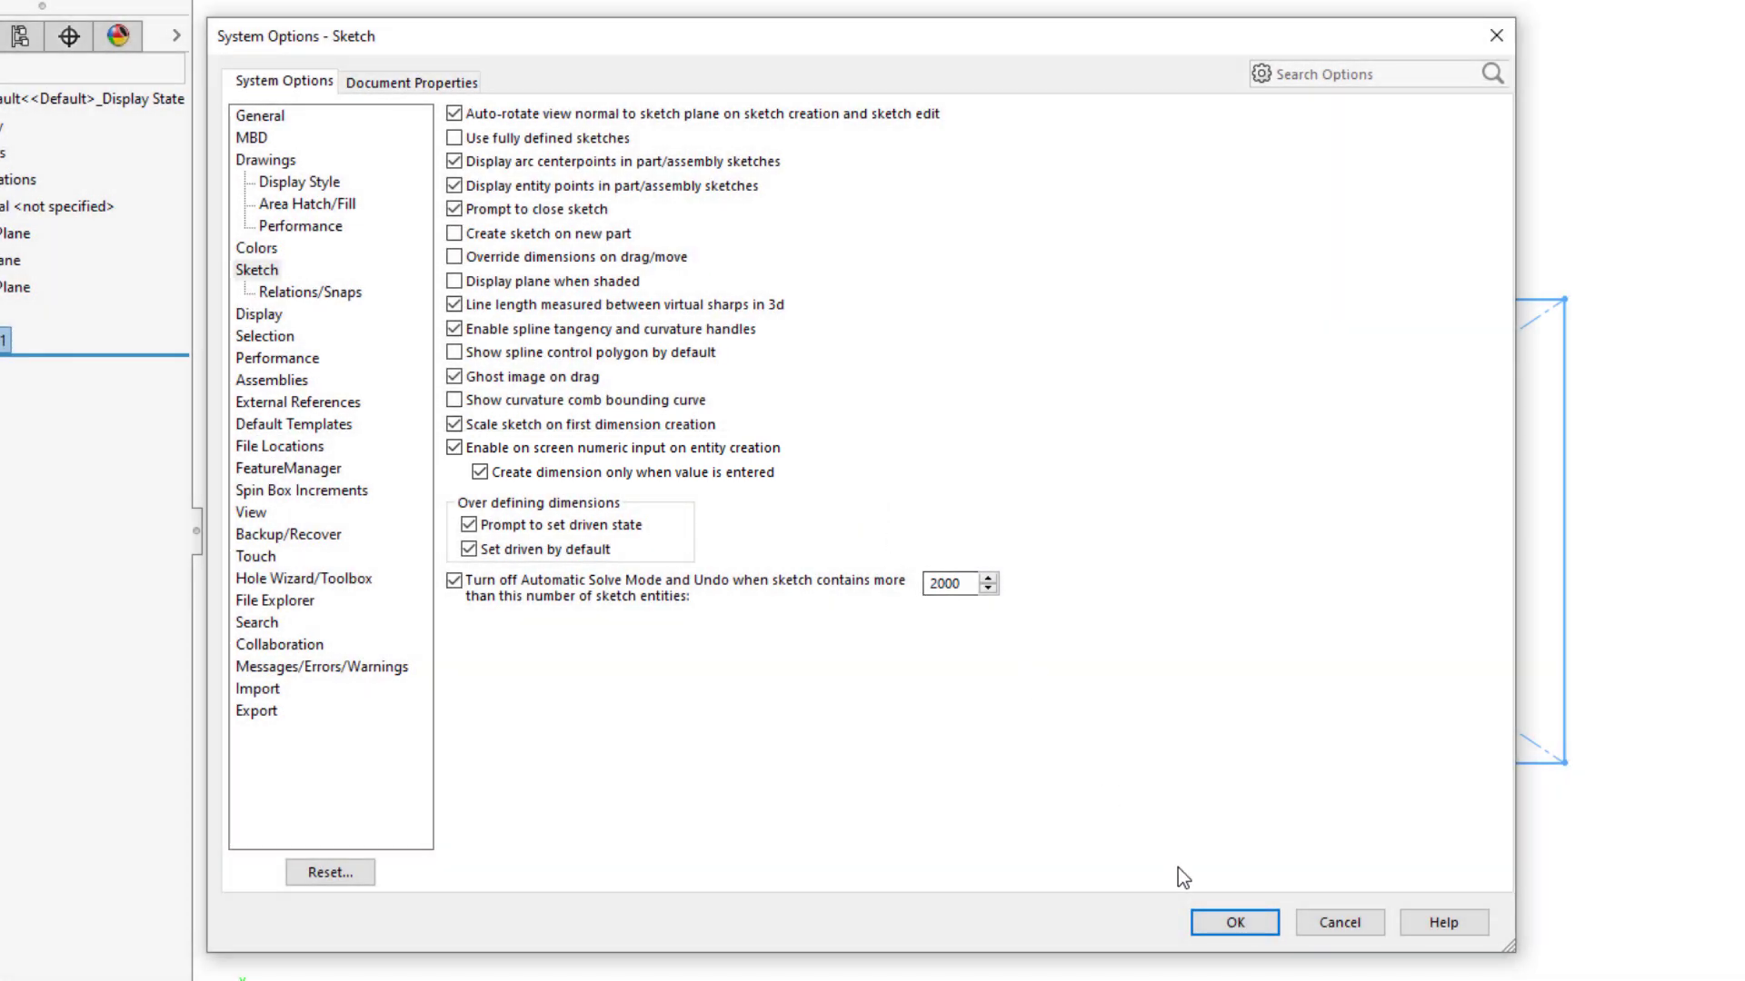
{"action": "left_click", "coordinate": [1237, 923]}
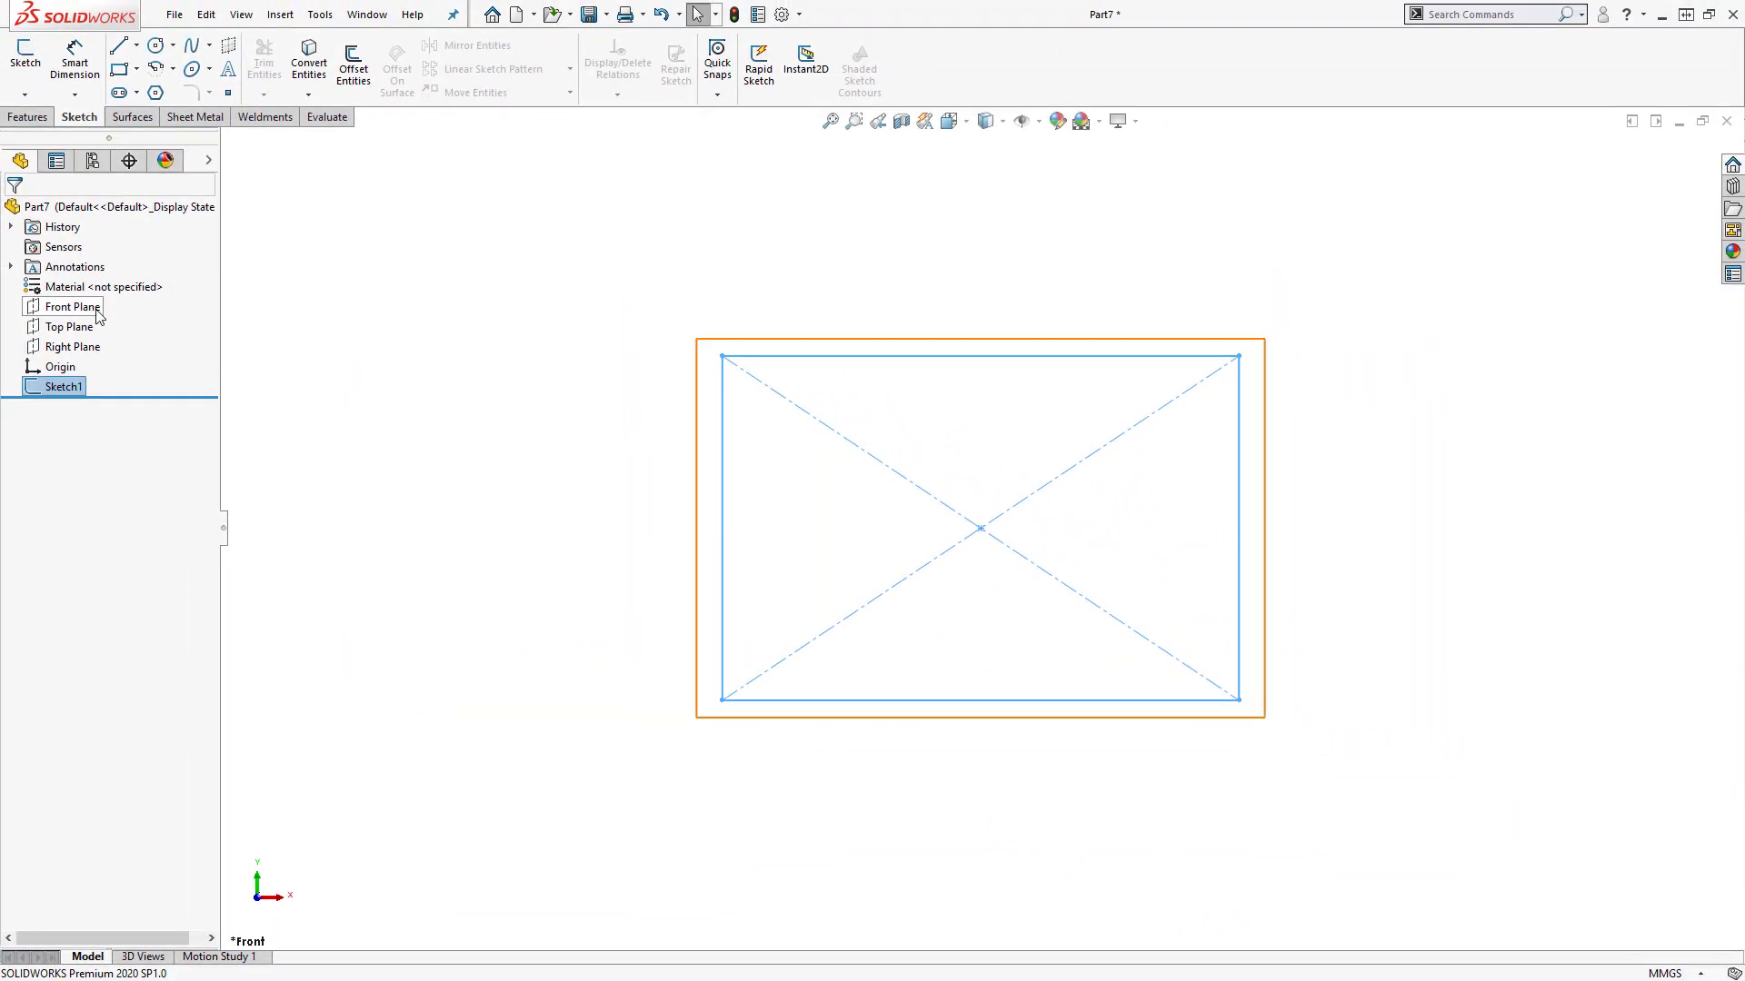
- Sketch a center rectangle on the Front Plane from the origin, entering 20 mm height and 30 mm width while drawing it
{"action": "left_click", "coordinate": [90, 309]}
{"action": "left_click", "coordinate": [107, 286]}
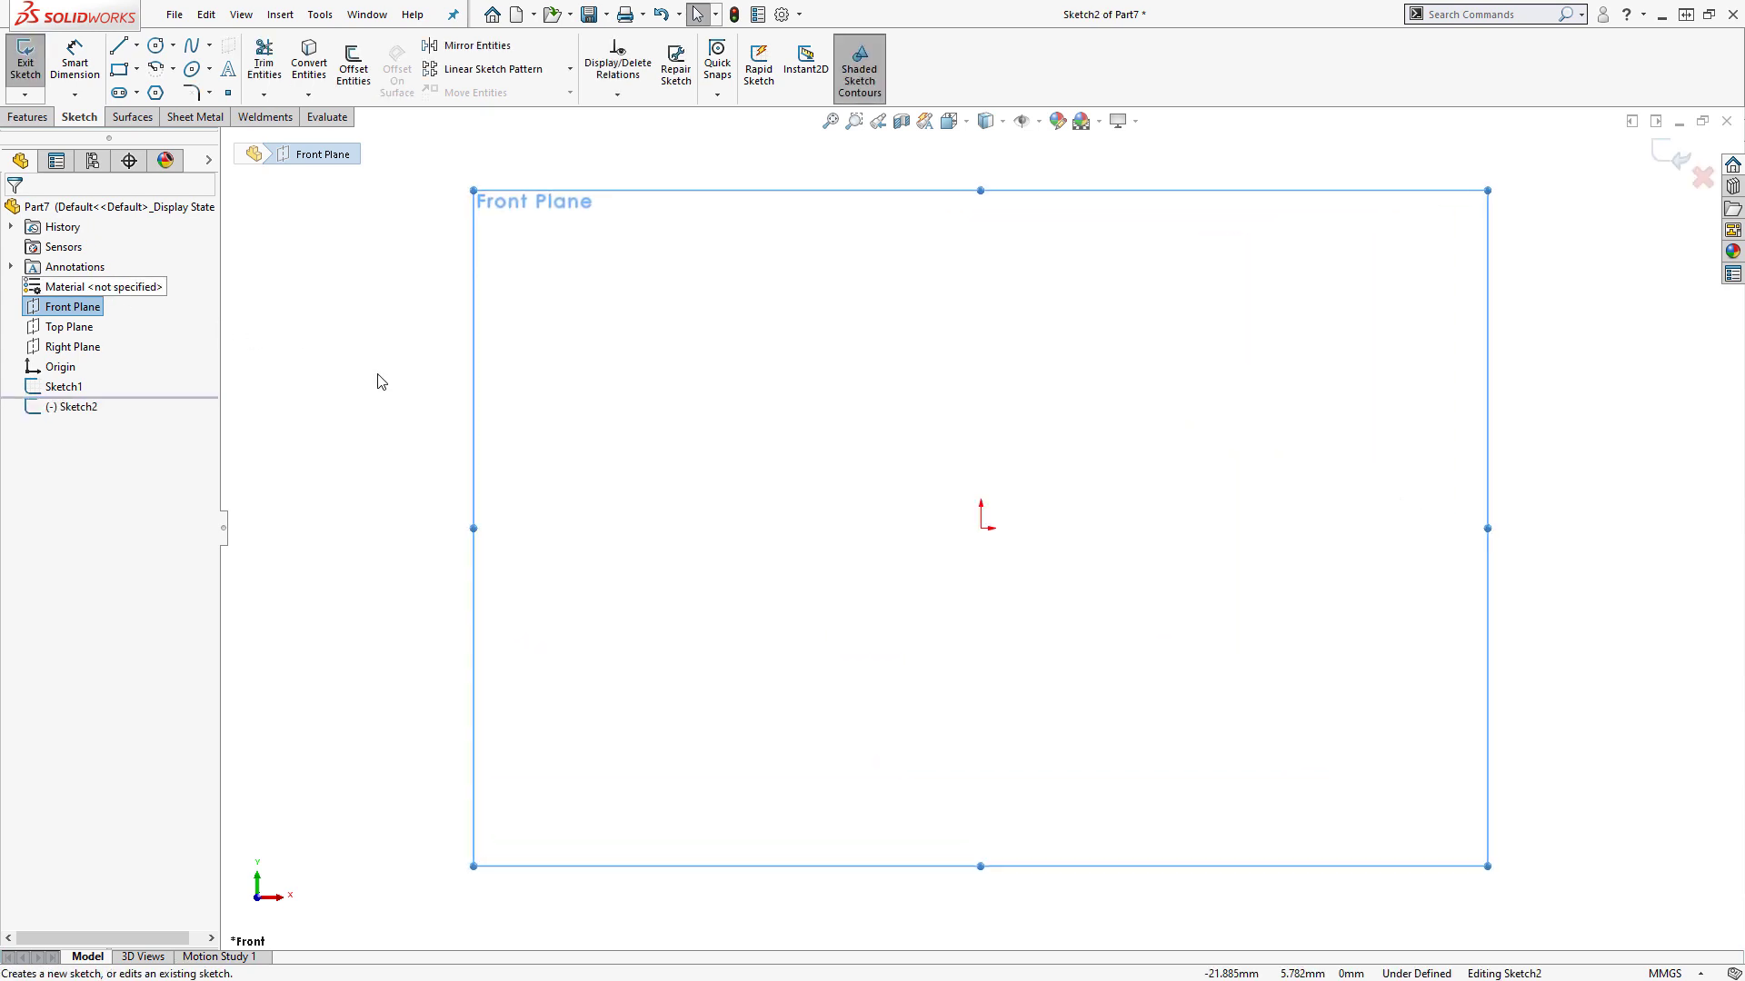
{"action": "right_click_drag", "start_coordinate": [890, 564], "coordinate": [888, 616]}
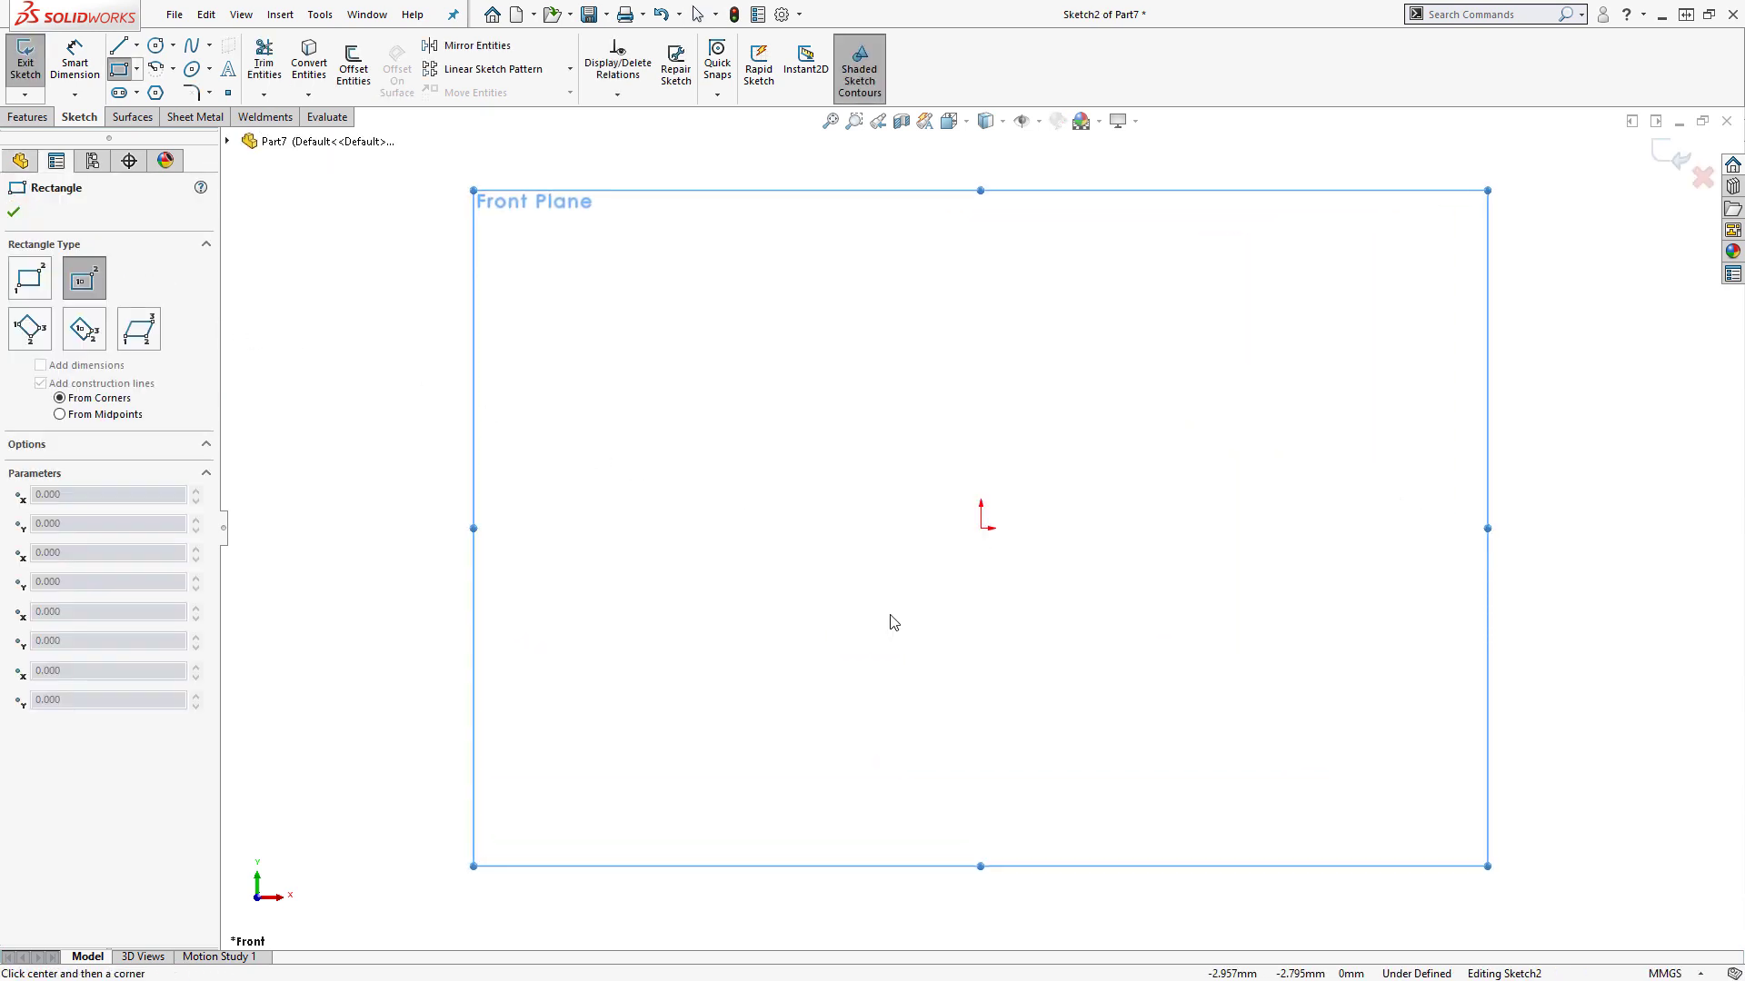
{"action": "left_click", "coordinate": [981, 528]}
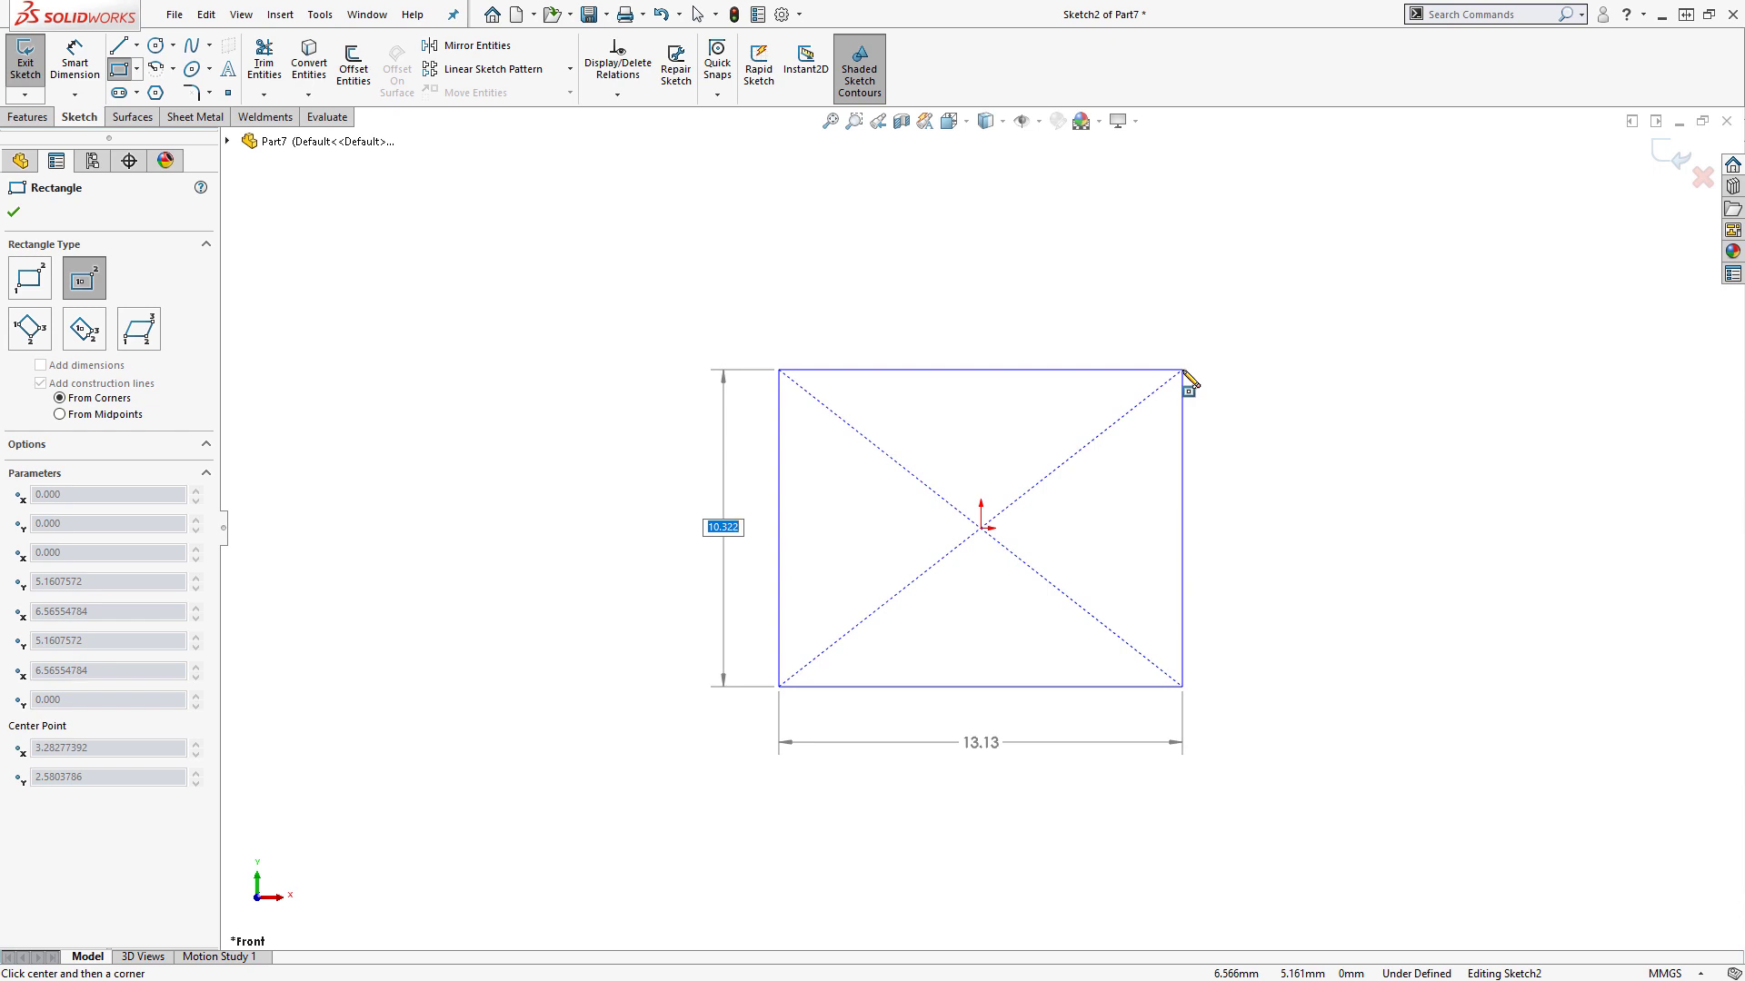
{"action": "type", "text": "20"}
{"action": "key", "text": "Return"}
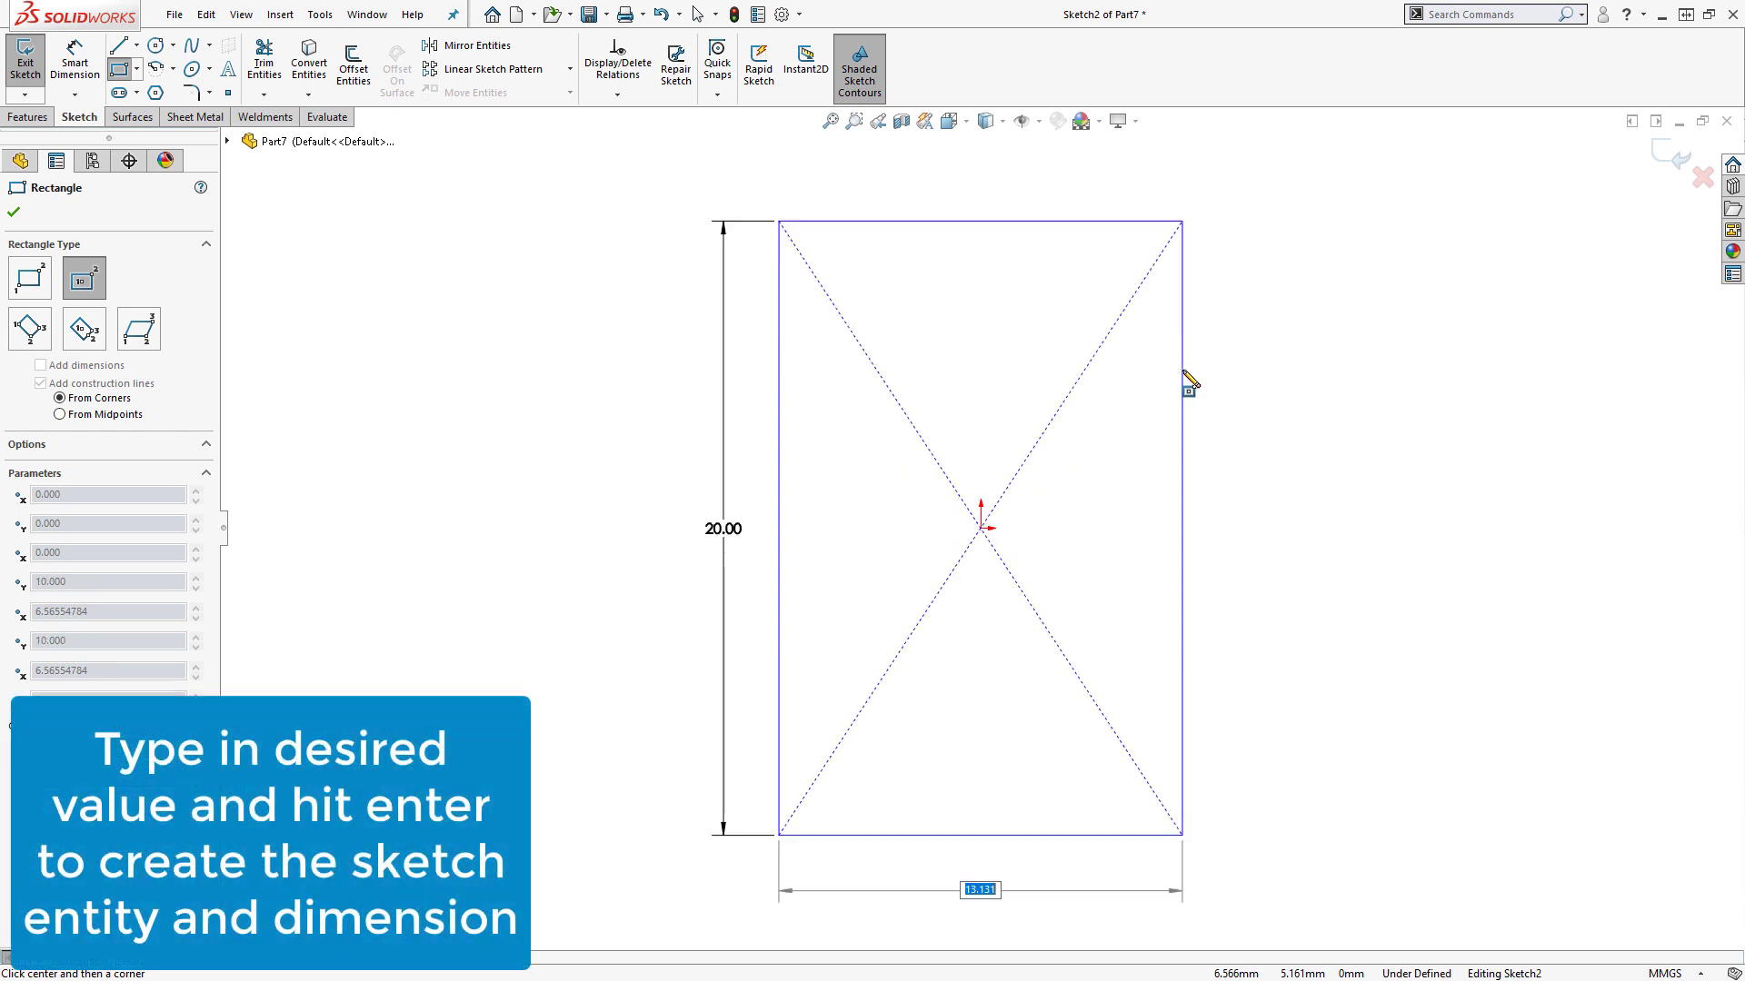
{"action": "key", "text": "Return"}
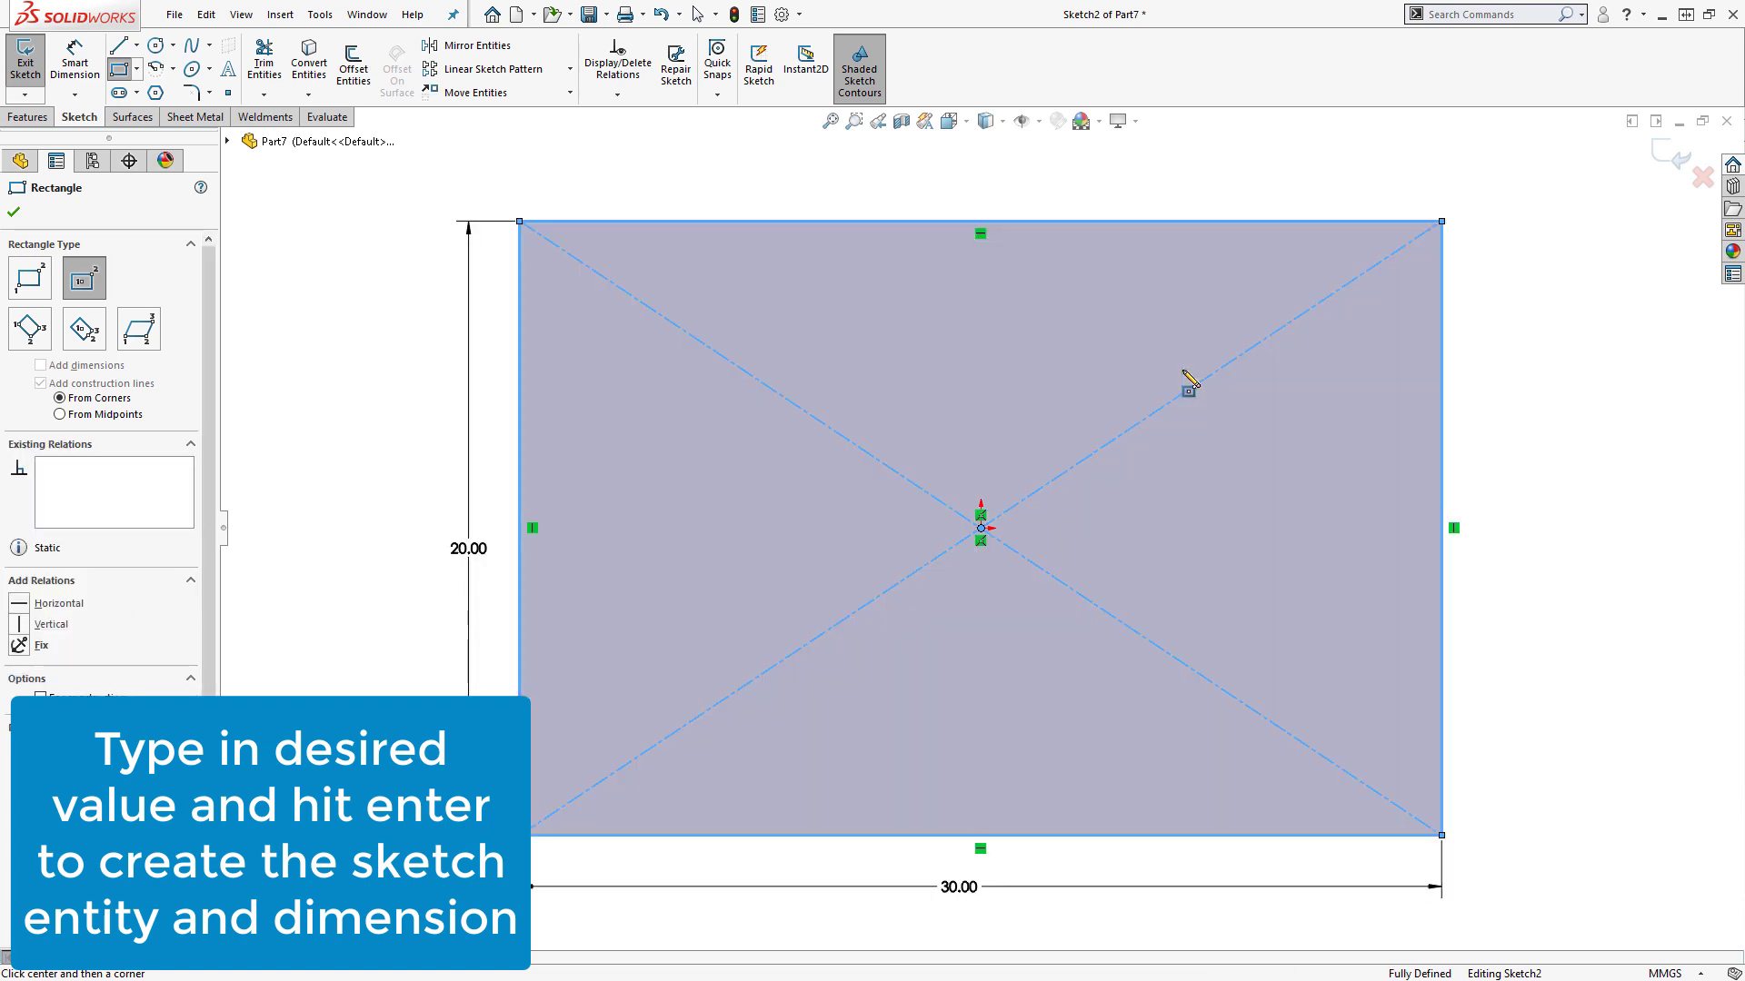
{"action": "key", "text": "Escape"}
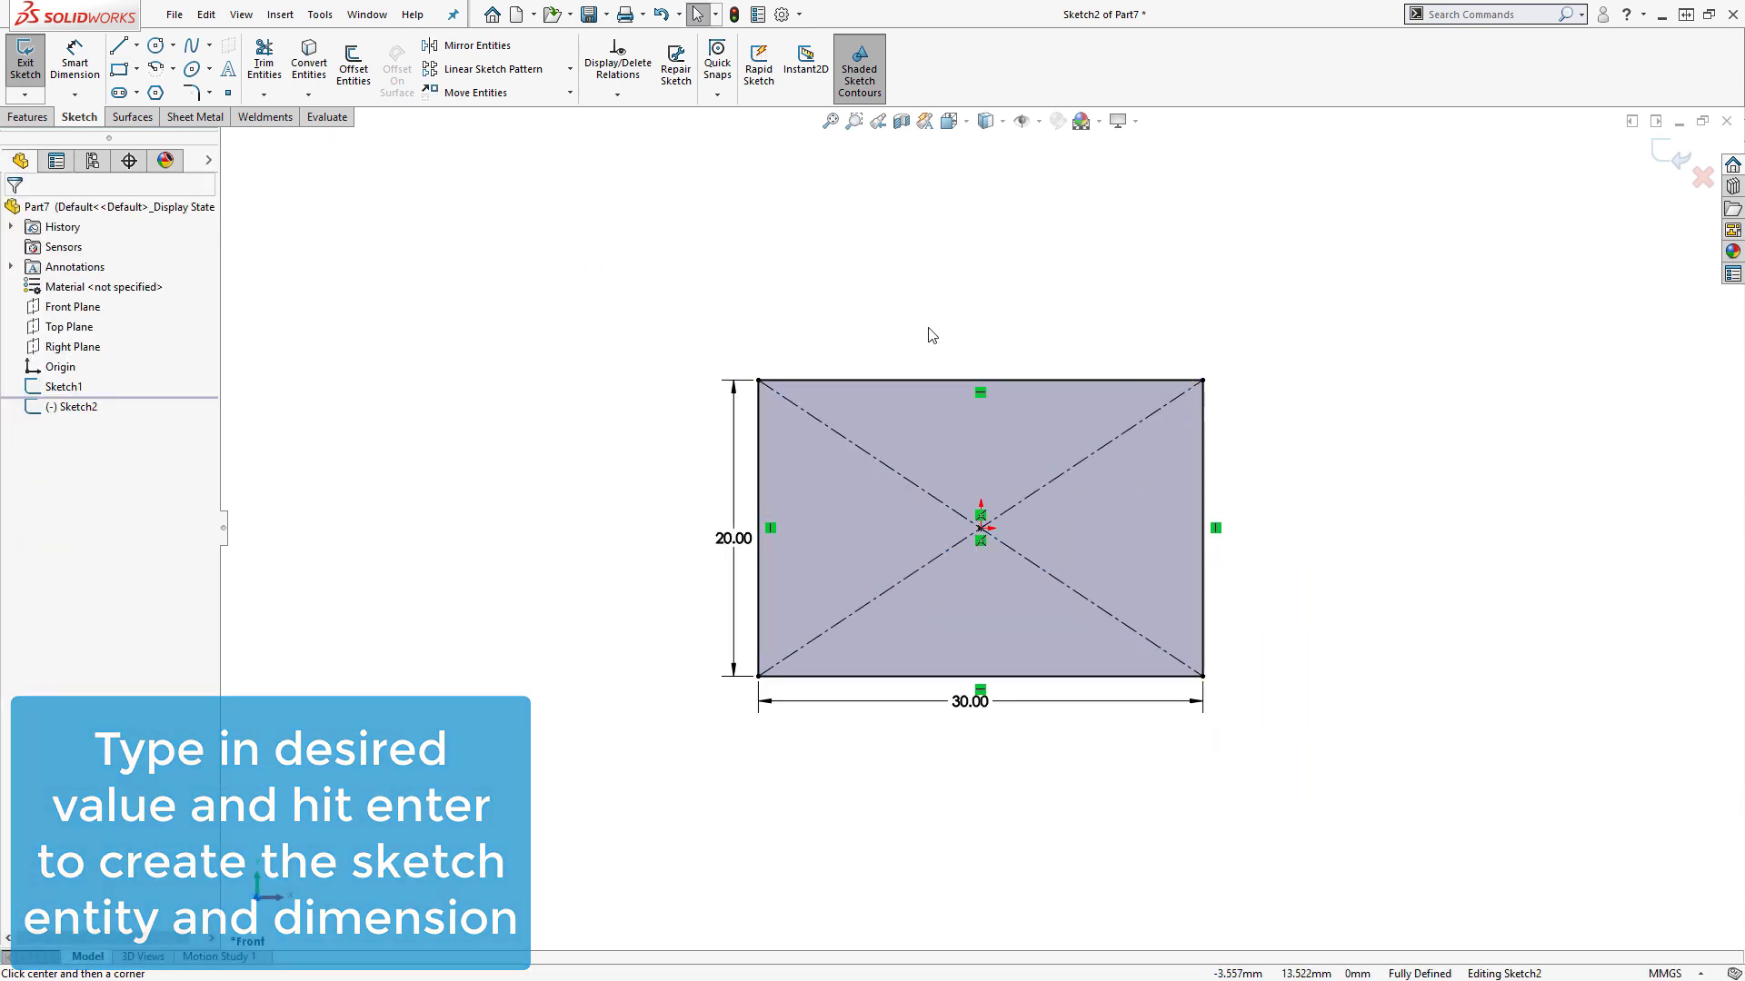
- Sketch a horizontal line above the rectangle, starting in line with its left side, with a length of 25 mm
{"action": "right_click_drag", "start_coordinate": [926, 327], "coordinate": [827, 328]}
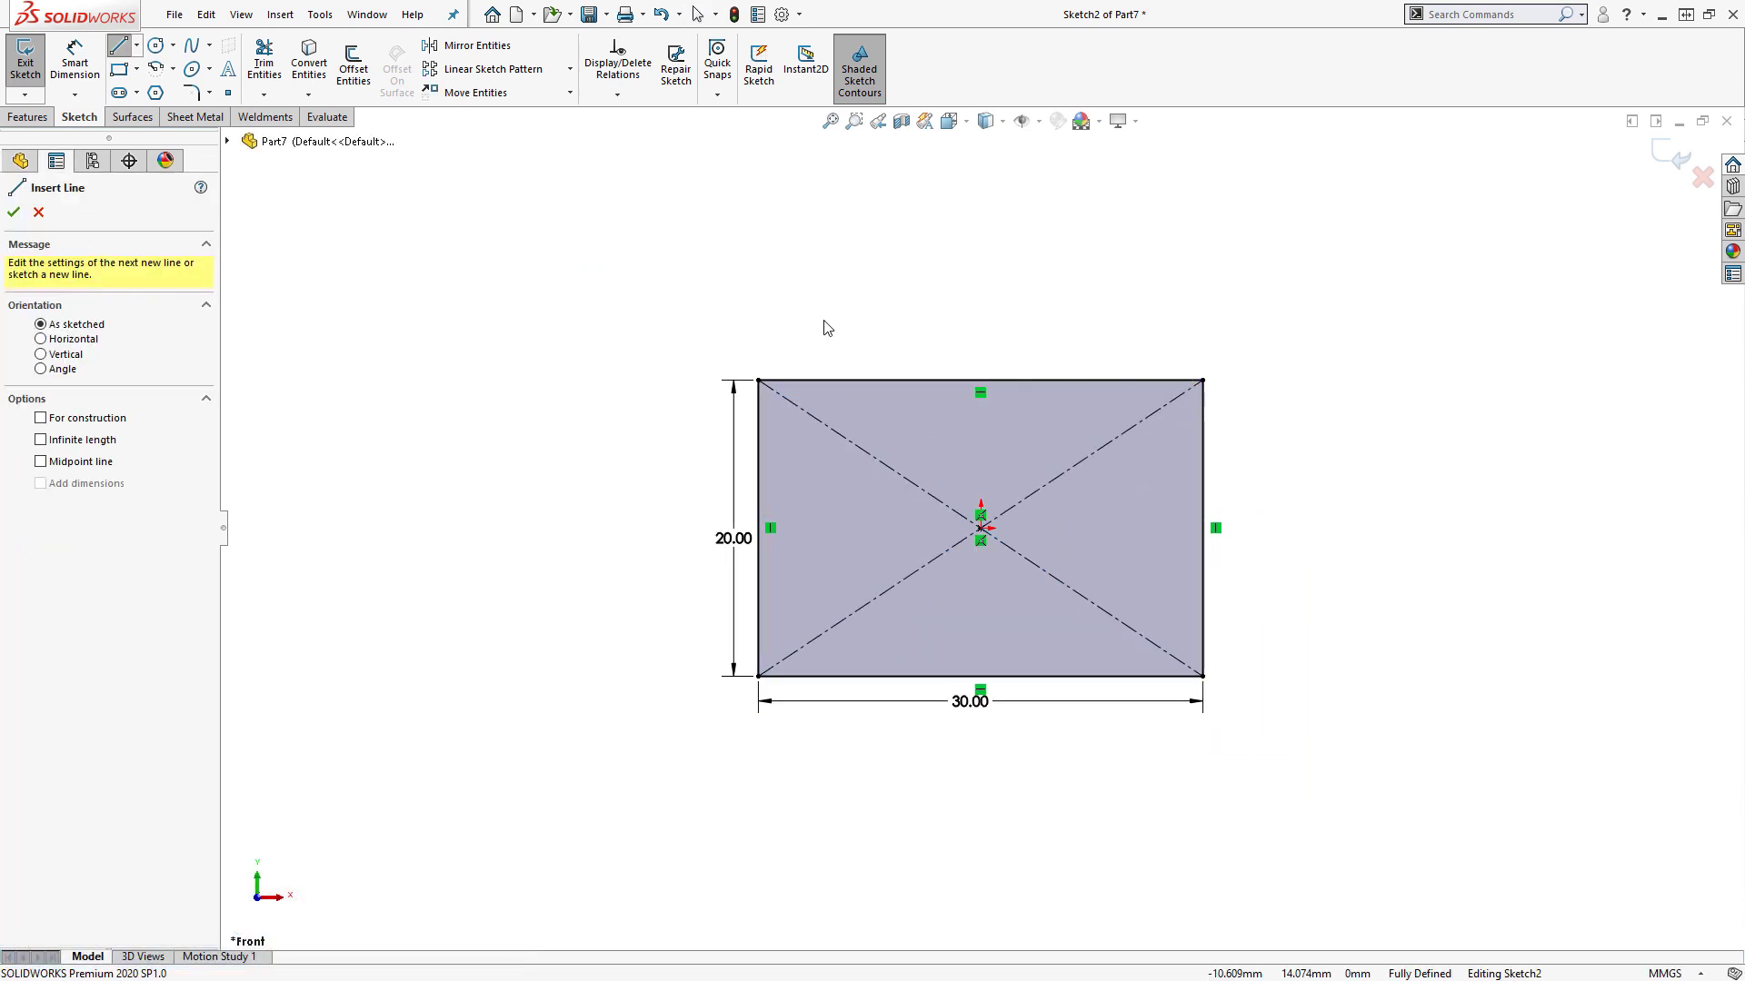
{"action": "left_click", "coordinate": [758, 307]}
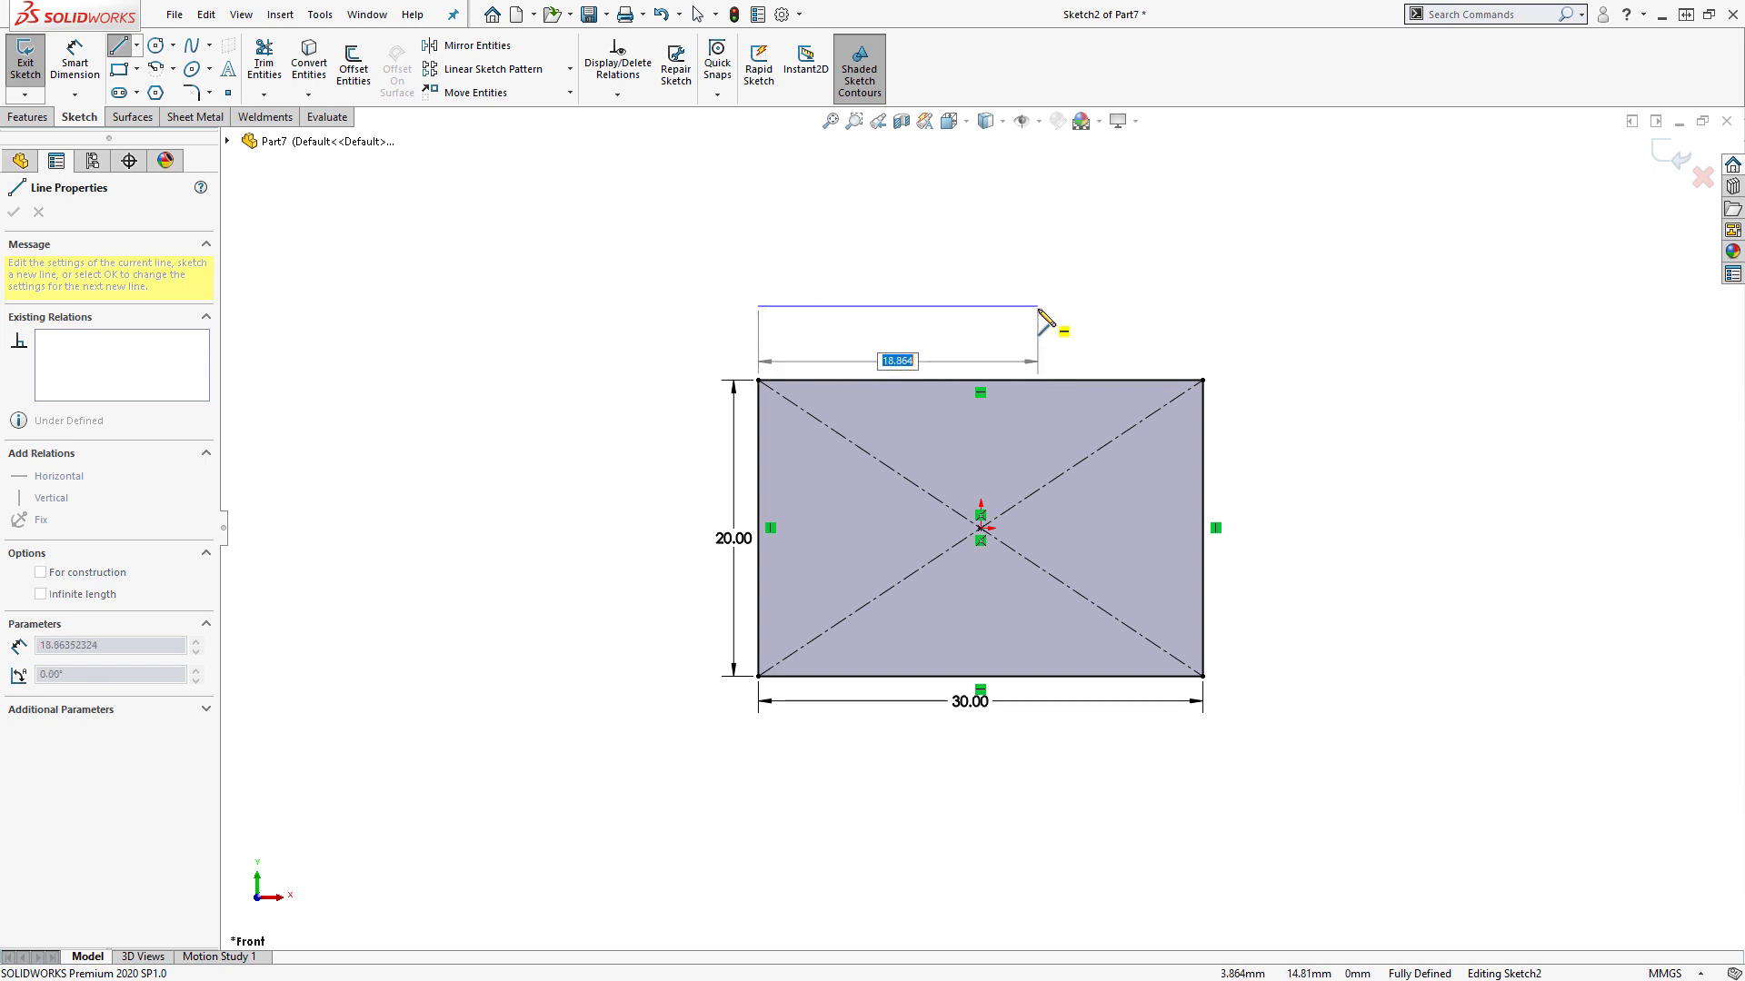
{"action": "key", "text": "Return"}
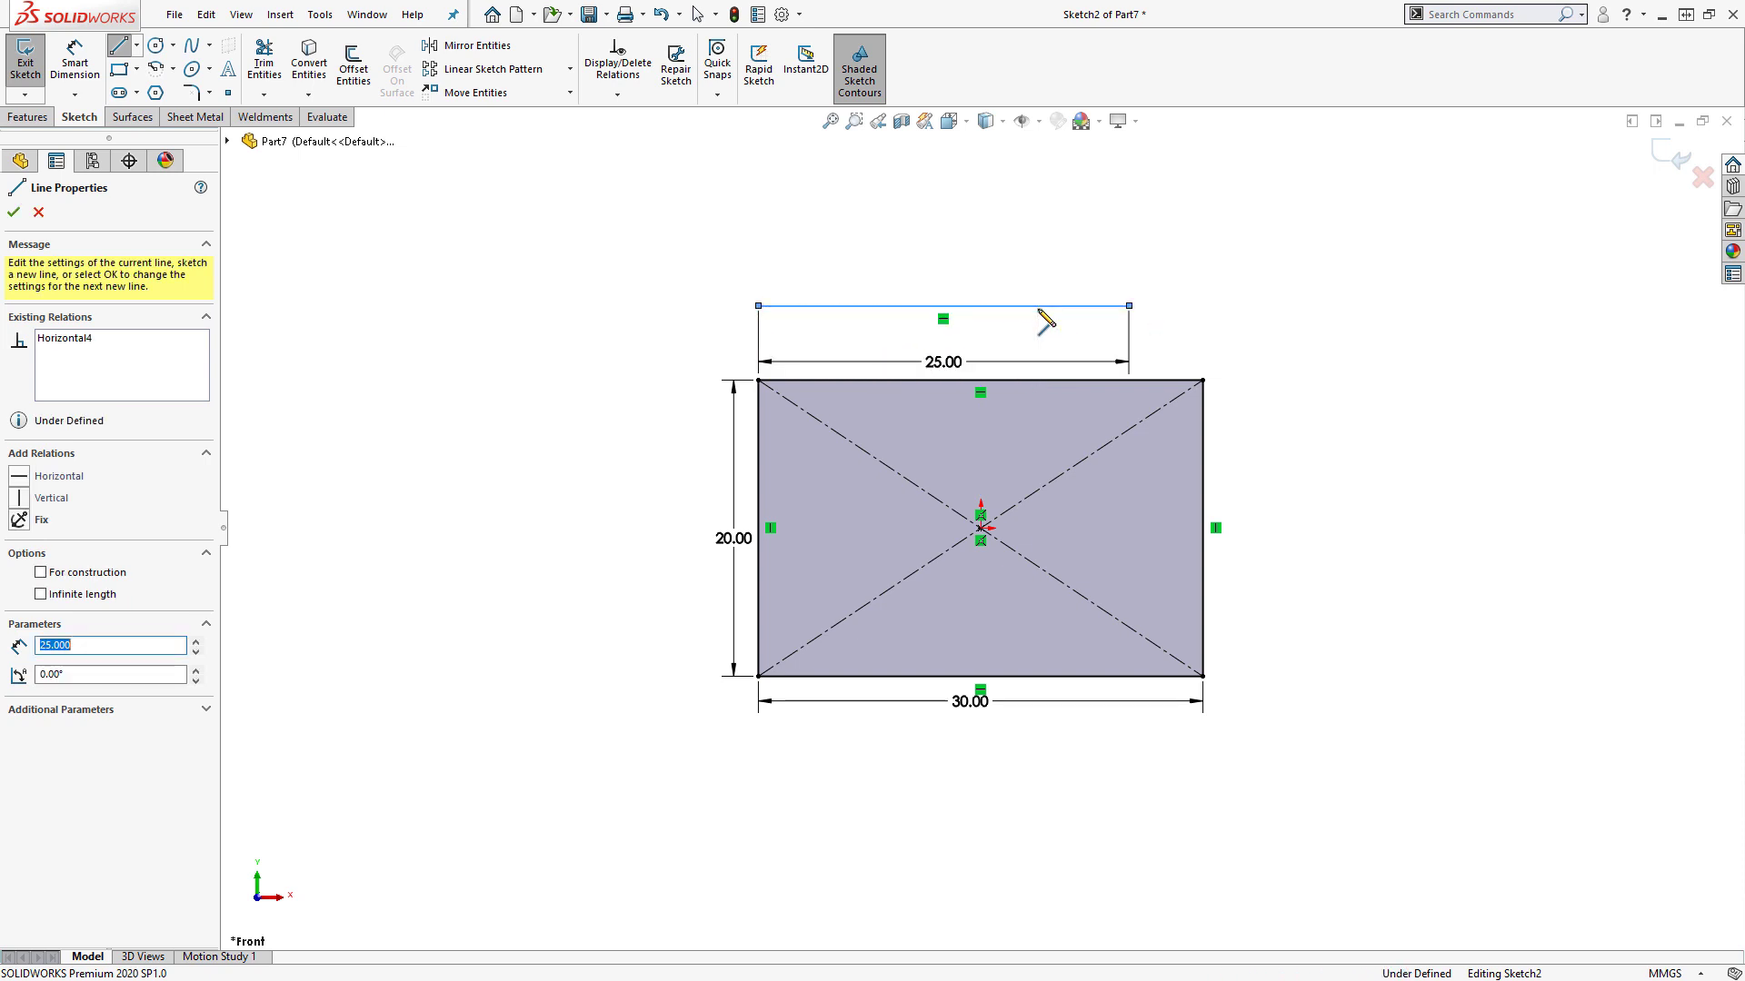
{"action": "key", "text": "Escape"}
{"action": "key", "text": "Escape"}
- Sketch a circle in the empty area to the right of the rectangle
{"action": "right_click_drag", "start_coordinate": [1369, 531], "coordinate": [1450, 529]}
{"action": "left_click", "coordinate": [1440, 482]}
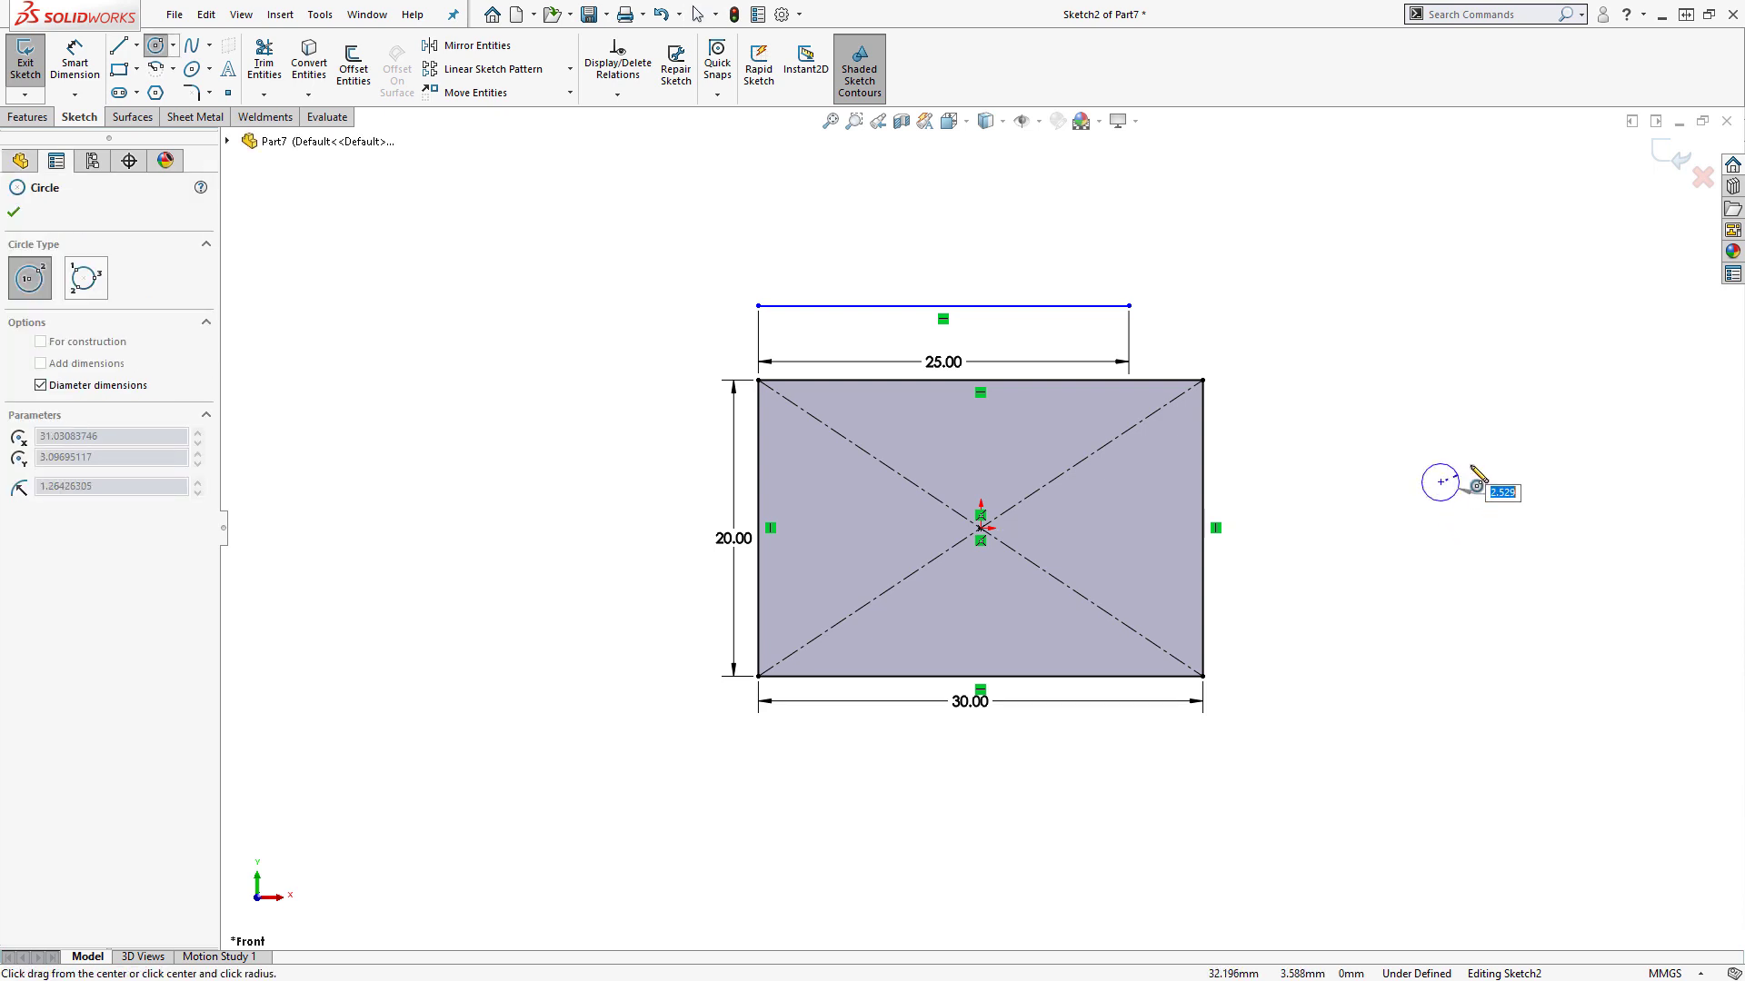
{"action": "left_click", "coordinate": [1562, 397]}
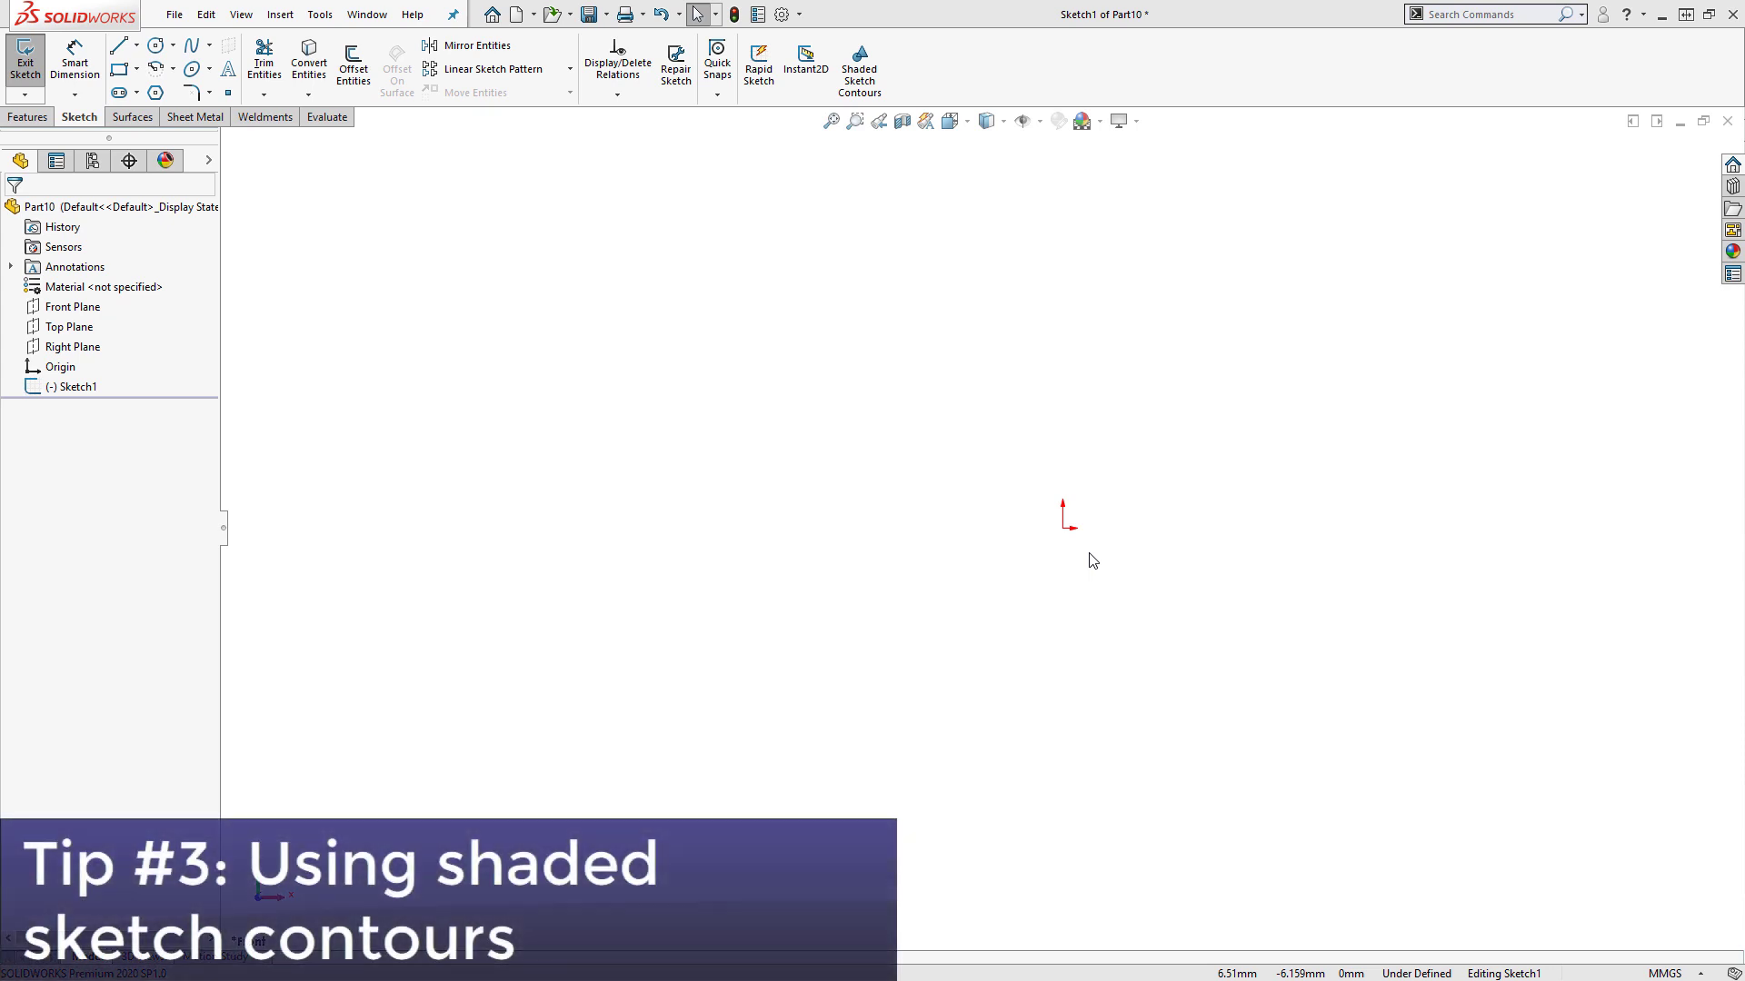
- Sketch a center rectangle from the origin and turn on Shaded Sketch Contours
{"action": "right_click_drag", "start_coordinate": [1093, 562], "coordinate": [1094, 639]}
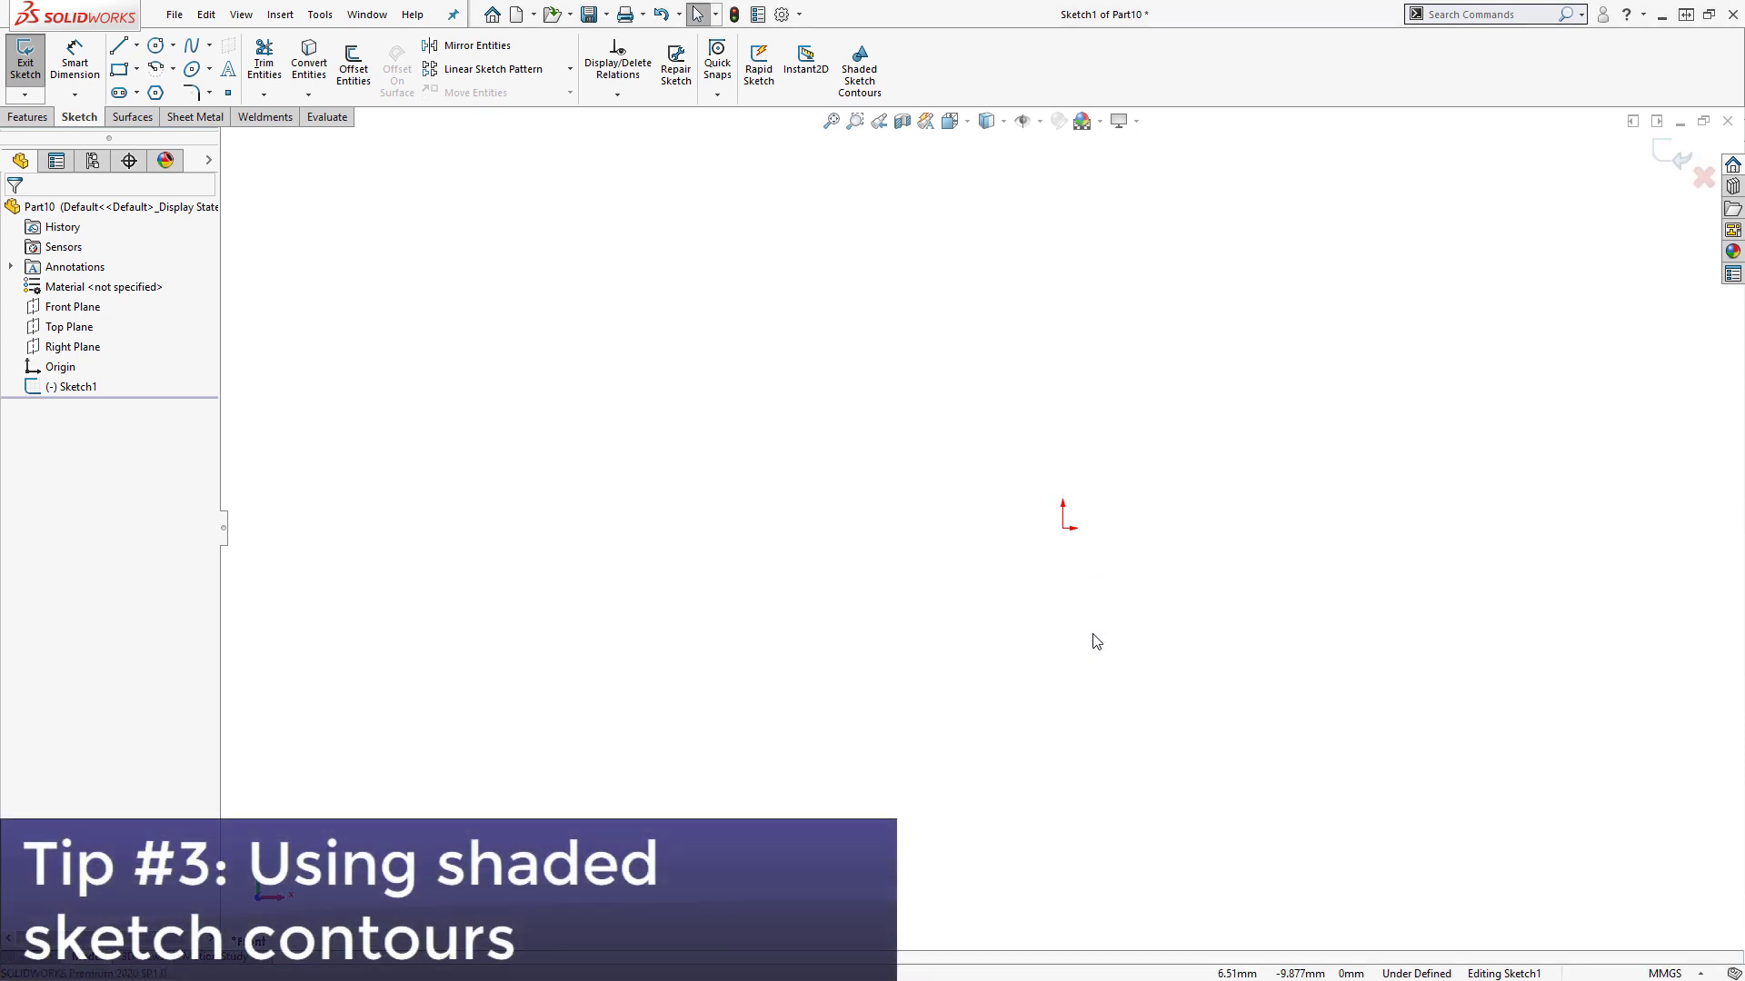
{"action": "mouse_move", "coordinate": [1063, 528]}
{"action": "left_mouse_down"}
{"action": "mouse_move", "coordinate": [1335, 709]}
{"action": "mouse_move", "coordinate": [1367, 710]}
{"action": "left_mouse_up"}
{"action": "key", "text": "Escape"}
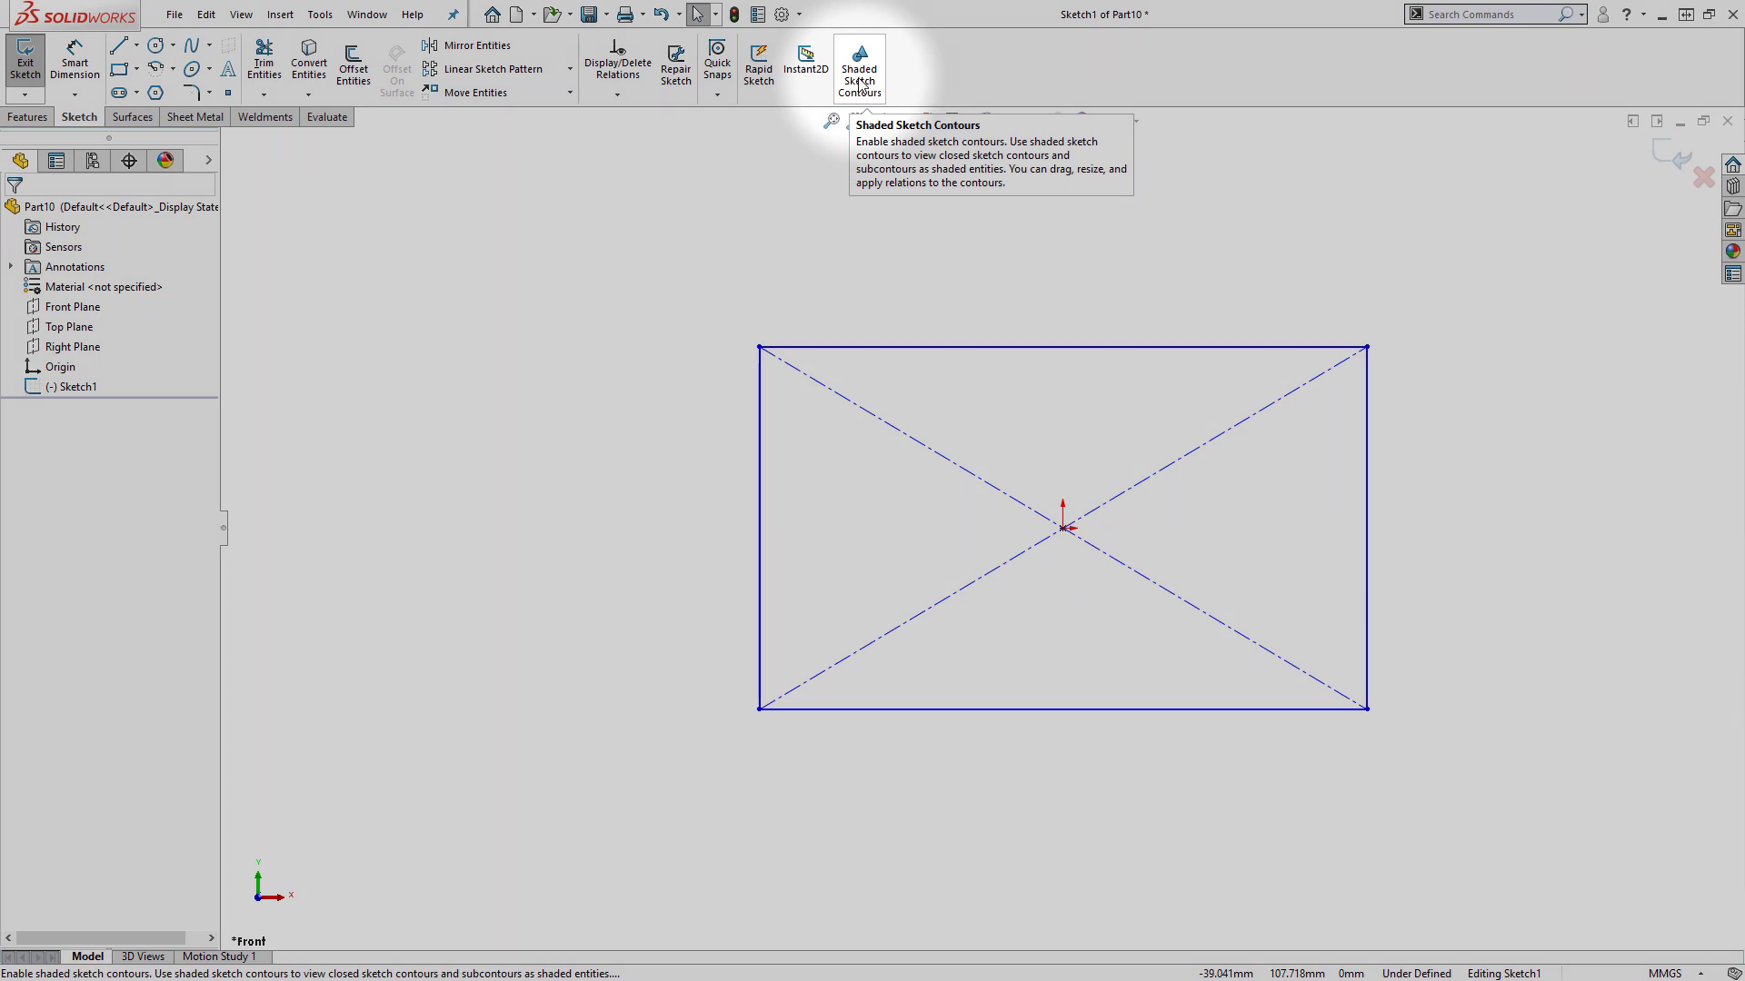
{"action": "left_click", "coordinate": [859, 84]}
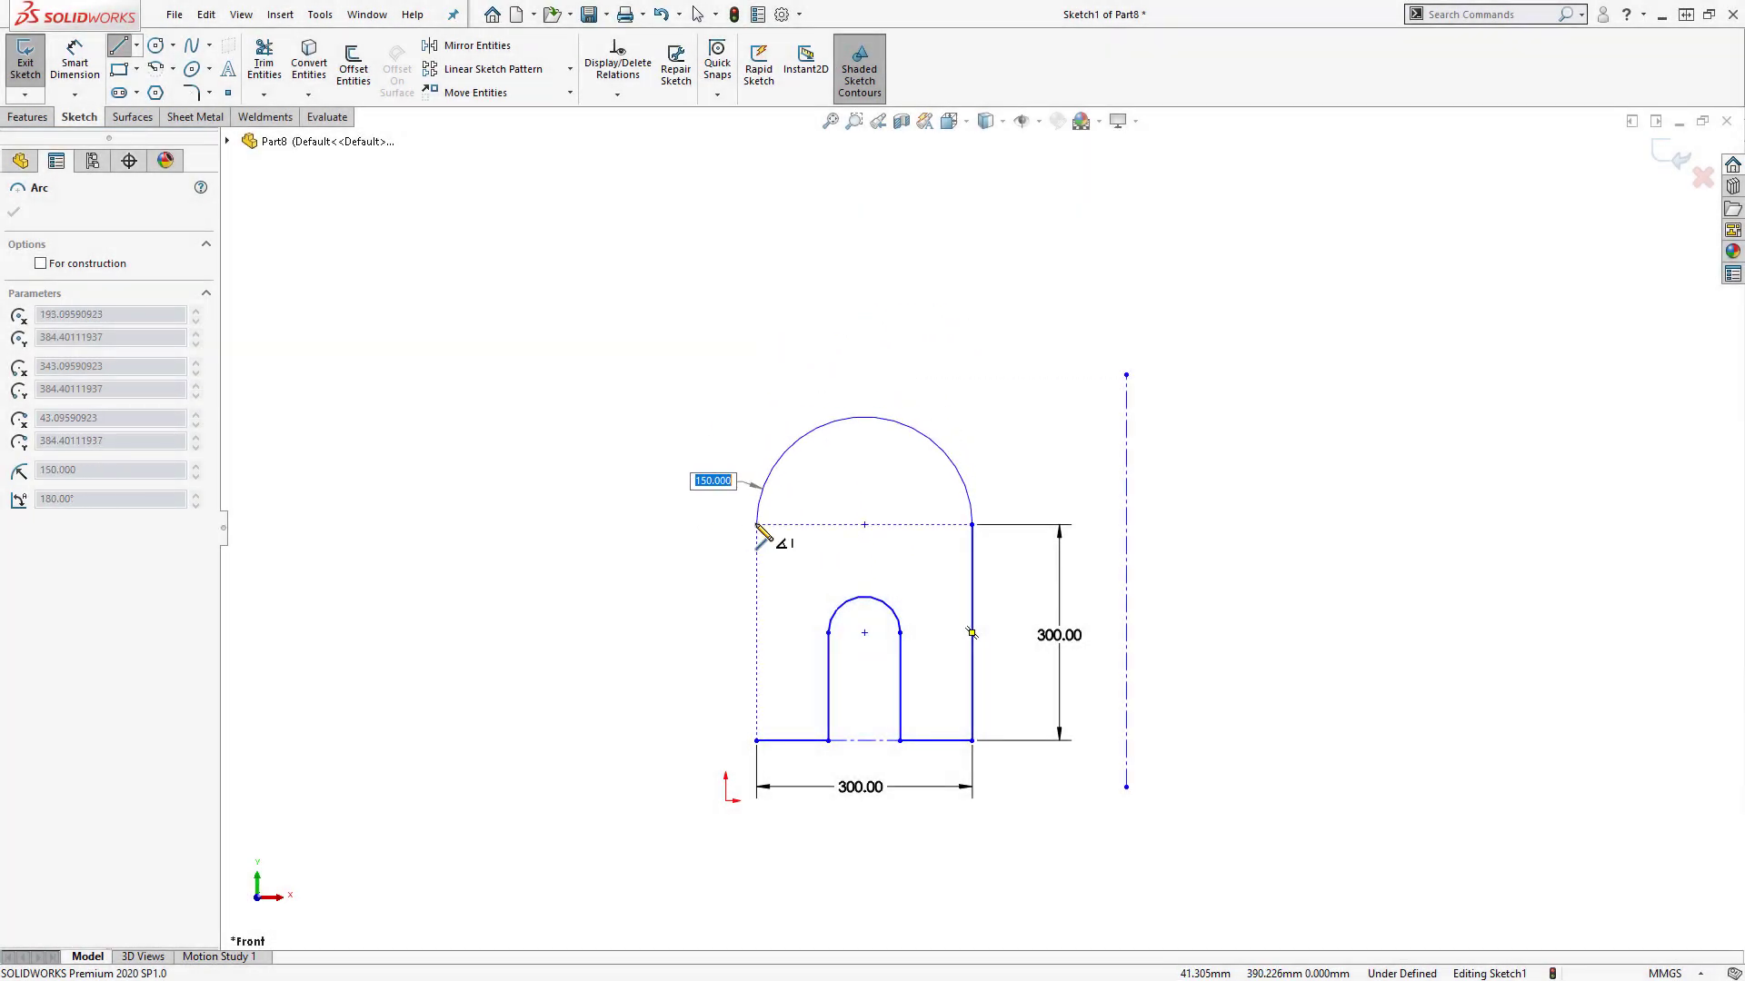
- Close the arch outline with a 150 mm radius arc and its left side line, and add a concentric circle about 147 mm in diameter
{"action": "left_click", "coordinate": [757, 525]}
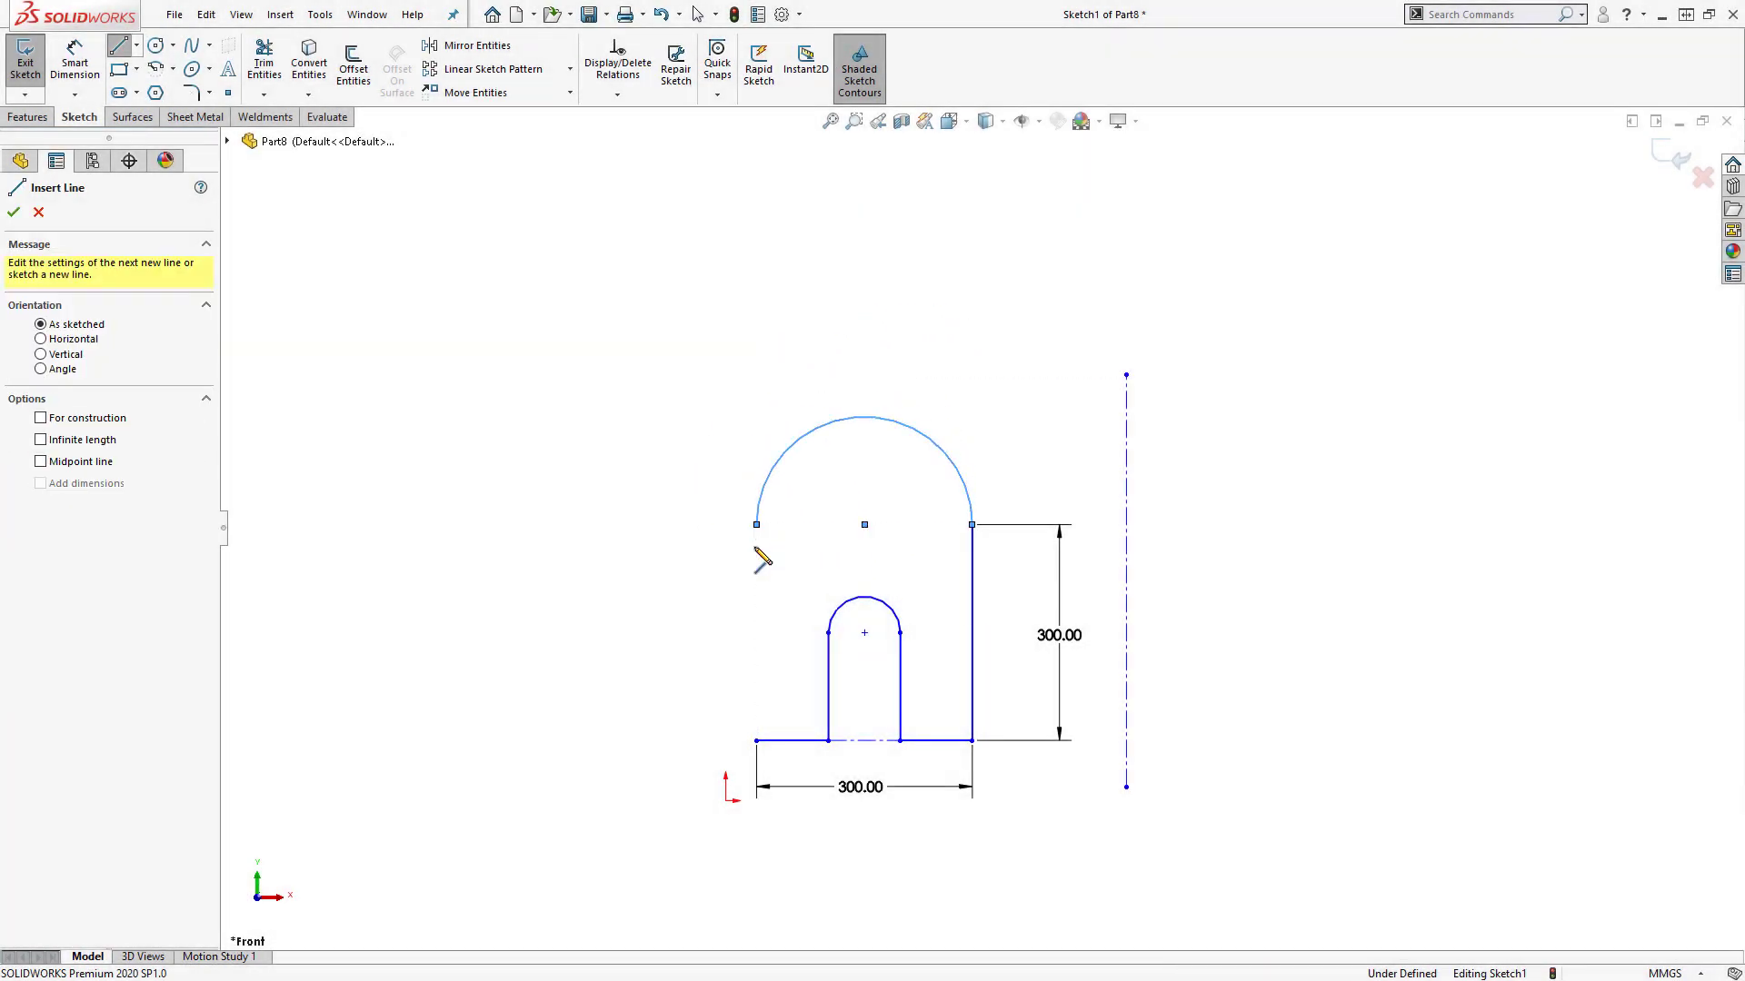
{"action": "left_click", "coordinate": [757, 740]}
{"action": "right_click_drag", "start_coordinate": [669, 701], "coordinate": [766, 688]}
{"action": "left_click", "coordinate": [864, 524]}
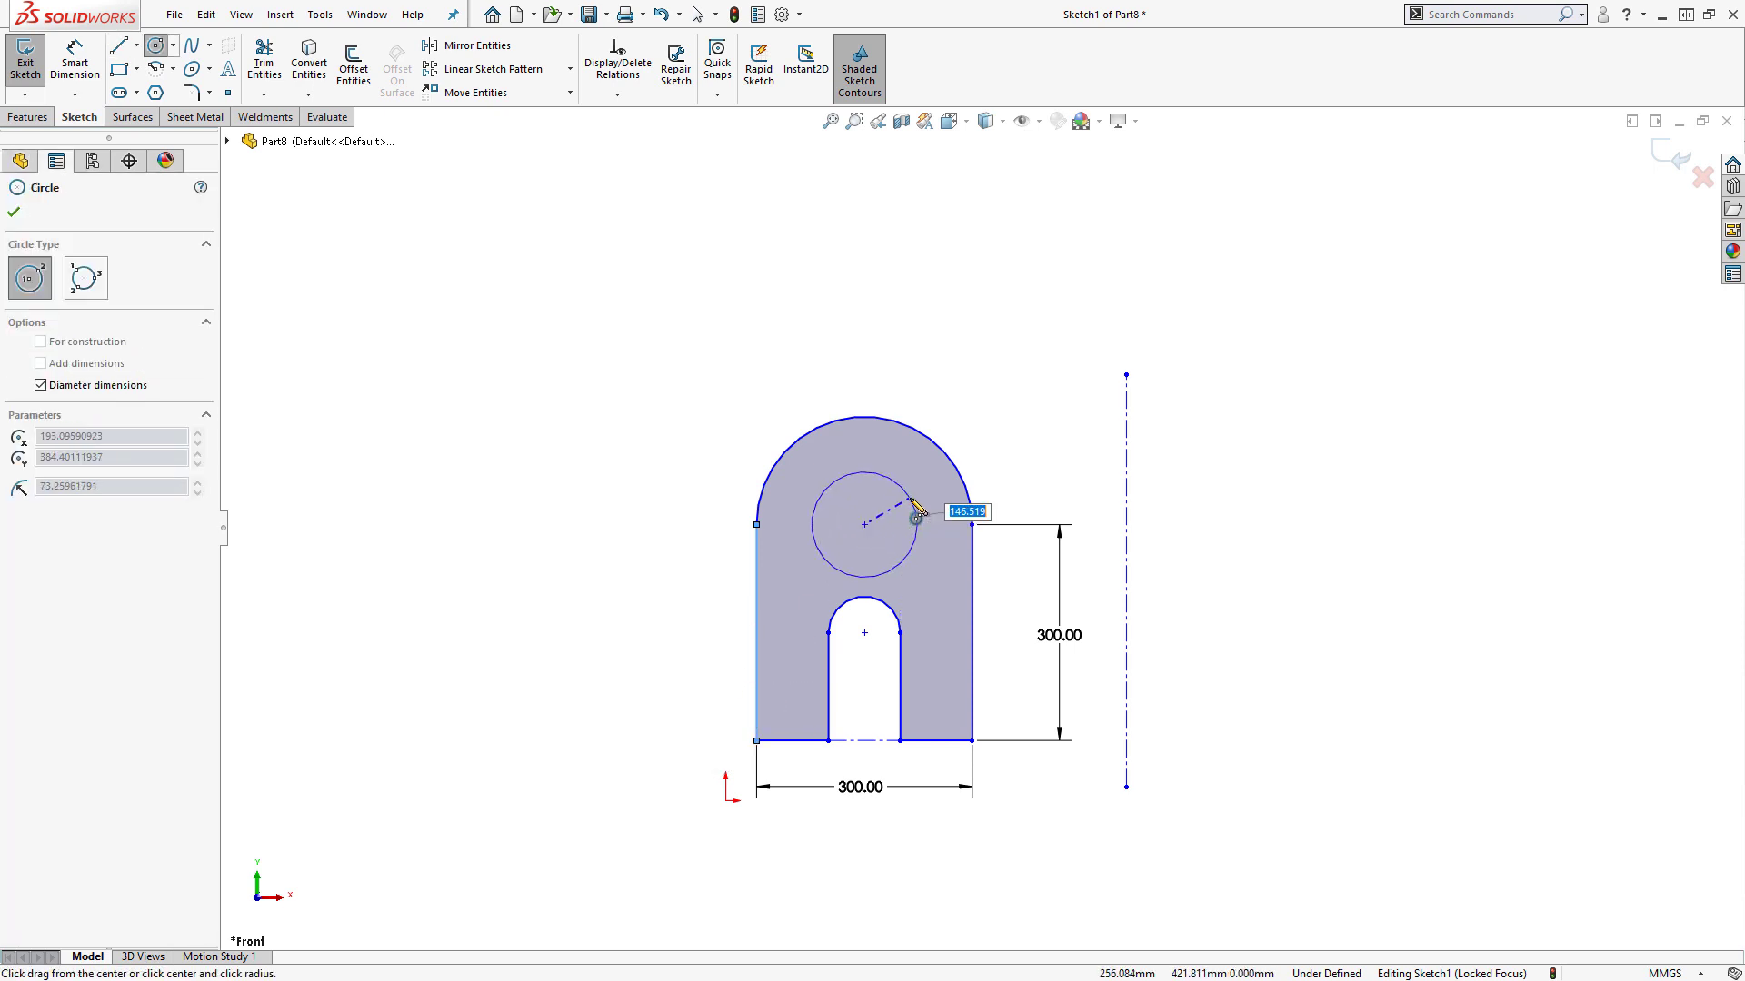
{"action": "left_click", "coordinate": [916, 512]}
{"action": "key", "text": "Escape"}
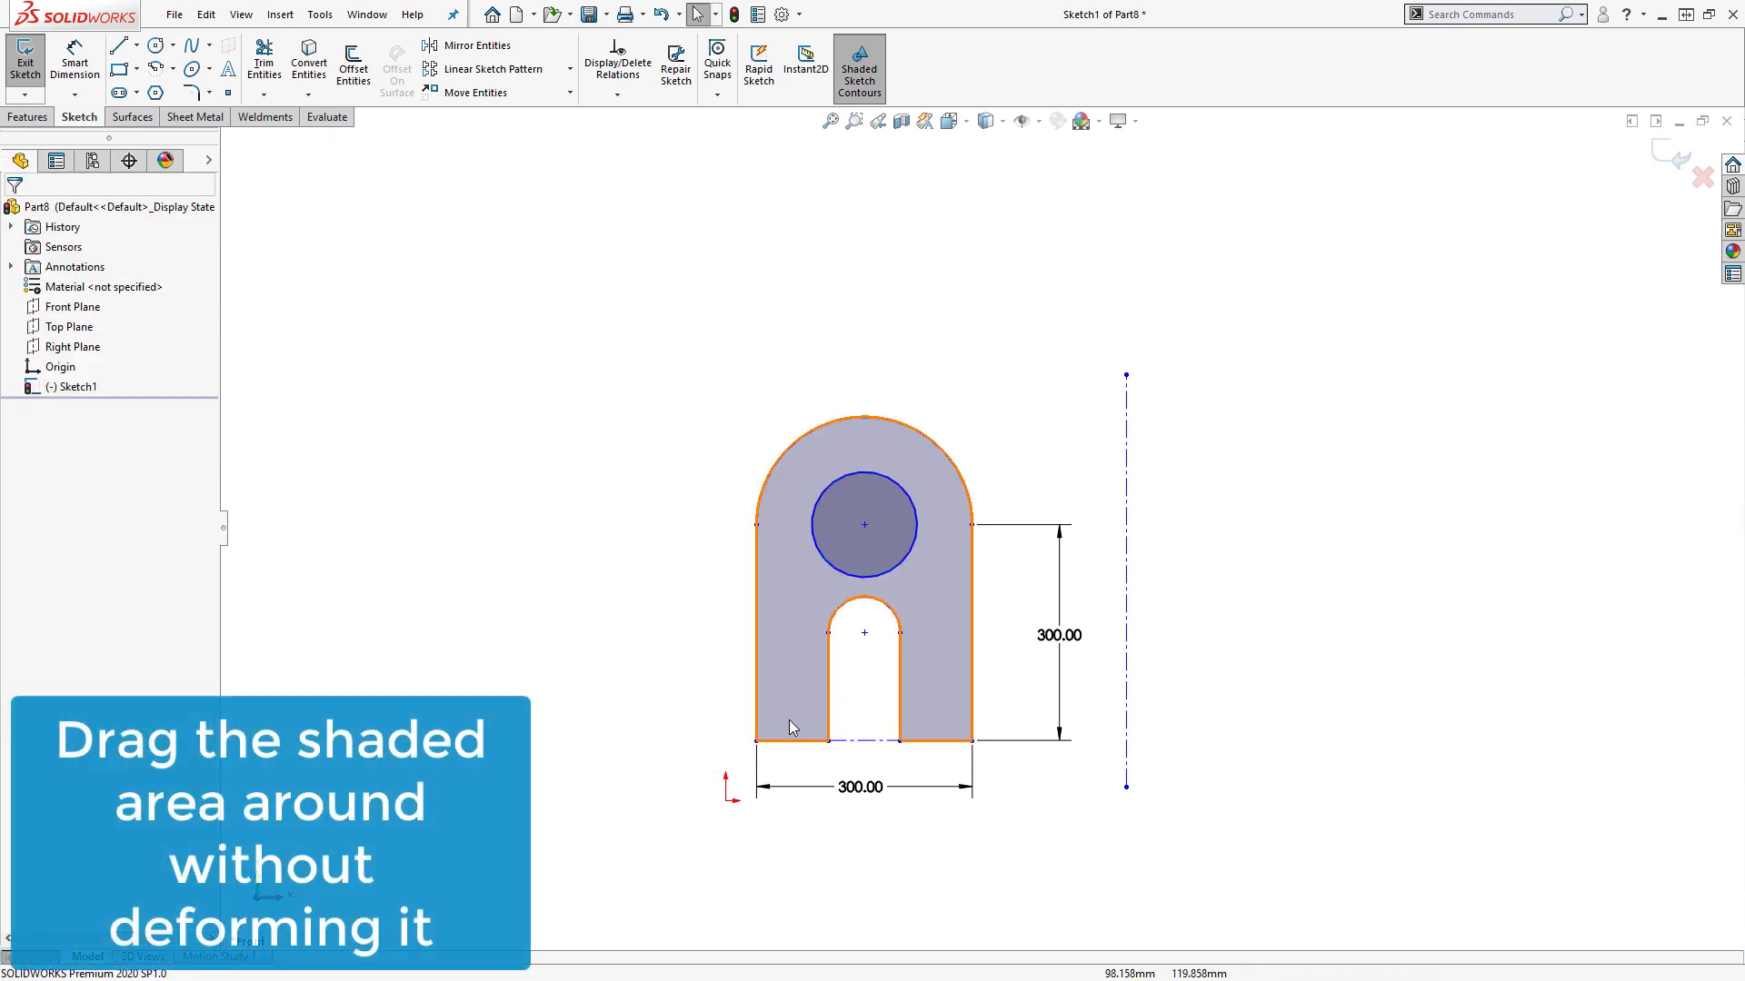
- Move the whole shaded arch profile slightly up and to the right, closer to the centerline, without deforming it
{"action": "left_click", "coordinate": [758, 740]}
{"action": "mouse_move", "coordinate": [781, 728]}
{"action": "left_mouse_down"}
{"action": "mouse_move", "coordinate": [779, 772]}
{"action": "mouse_move", "coordinate": [823, 718]}
{"action": "mouse_move", "coordinate": [806, 725]}
{"action": "left_mouse_up"}
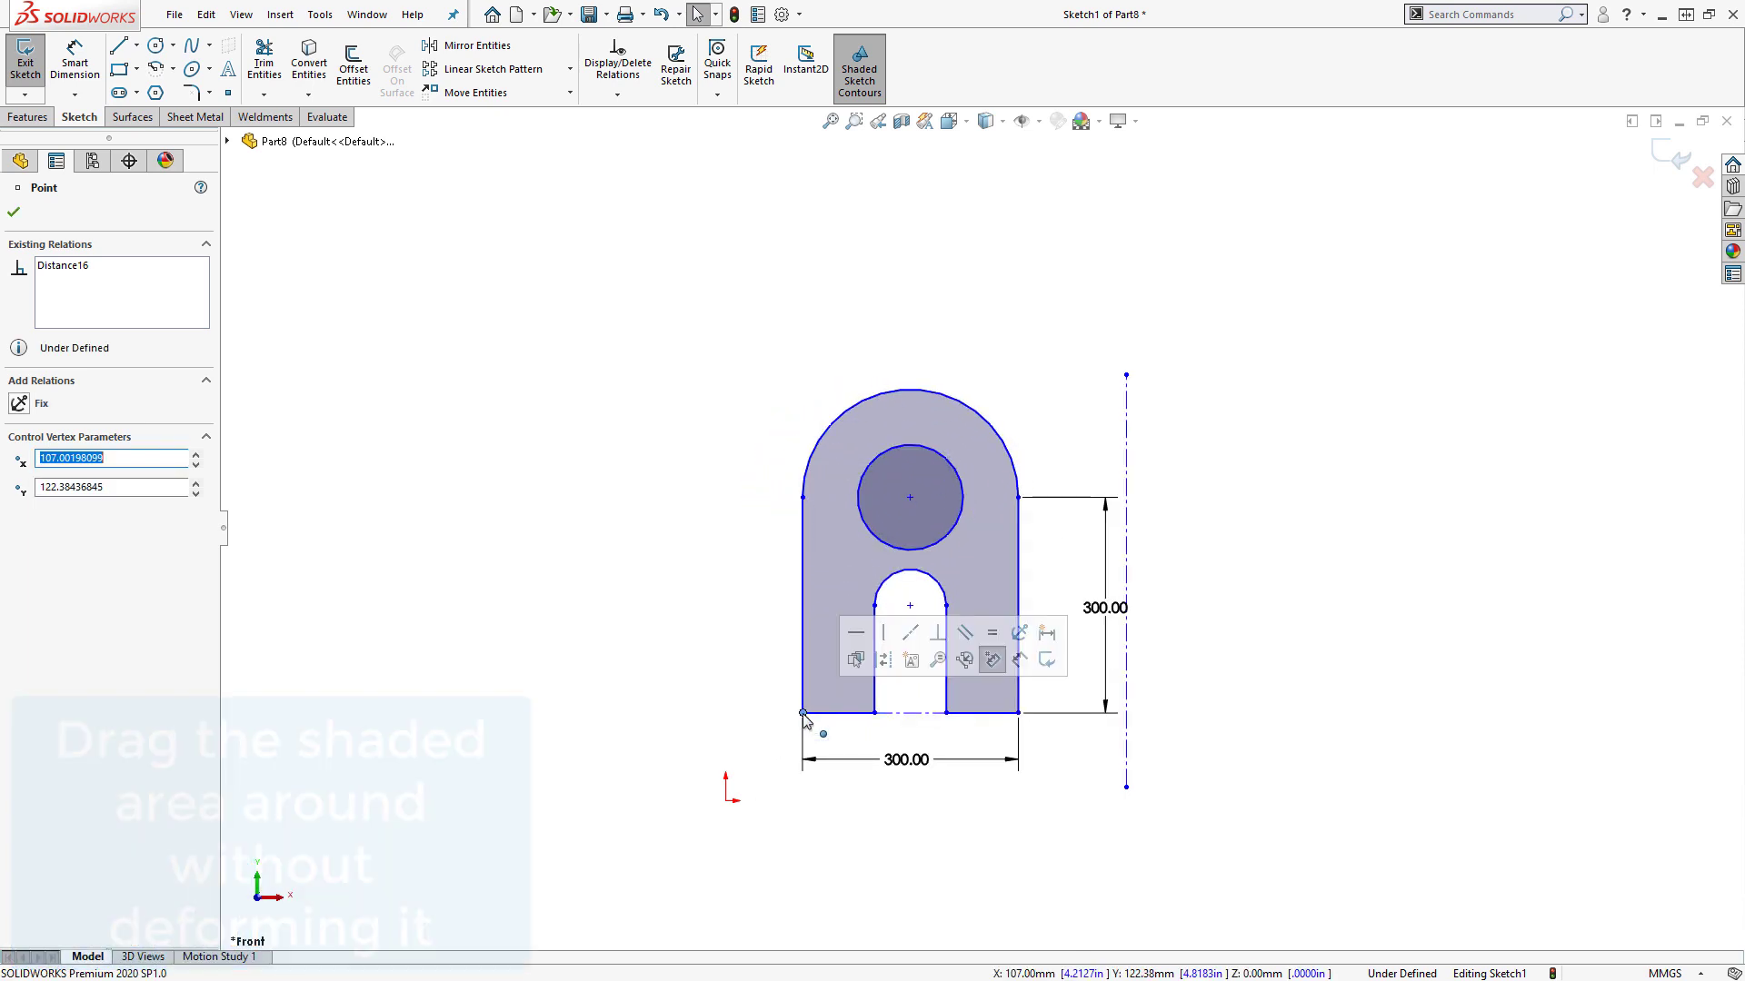
{"action": "key", "text": "Escape"}
- Mirror the shaded arch contour and its inner circle about the vertical centerline, keeping the original
{"action": "left_click", "coordinate": [473, 46]}
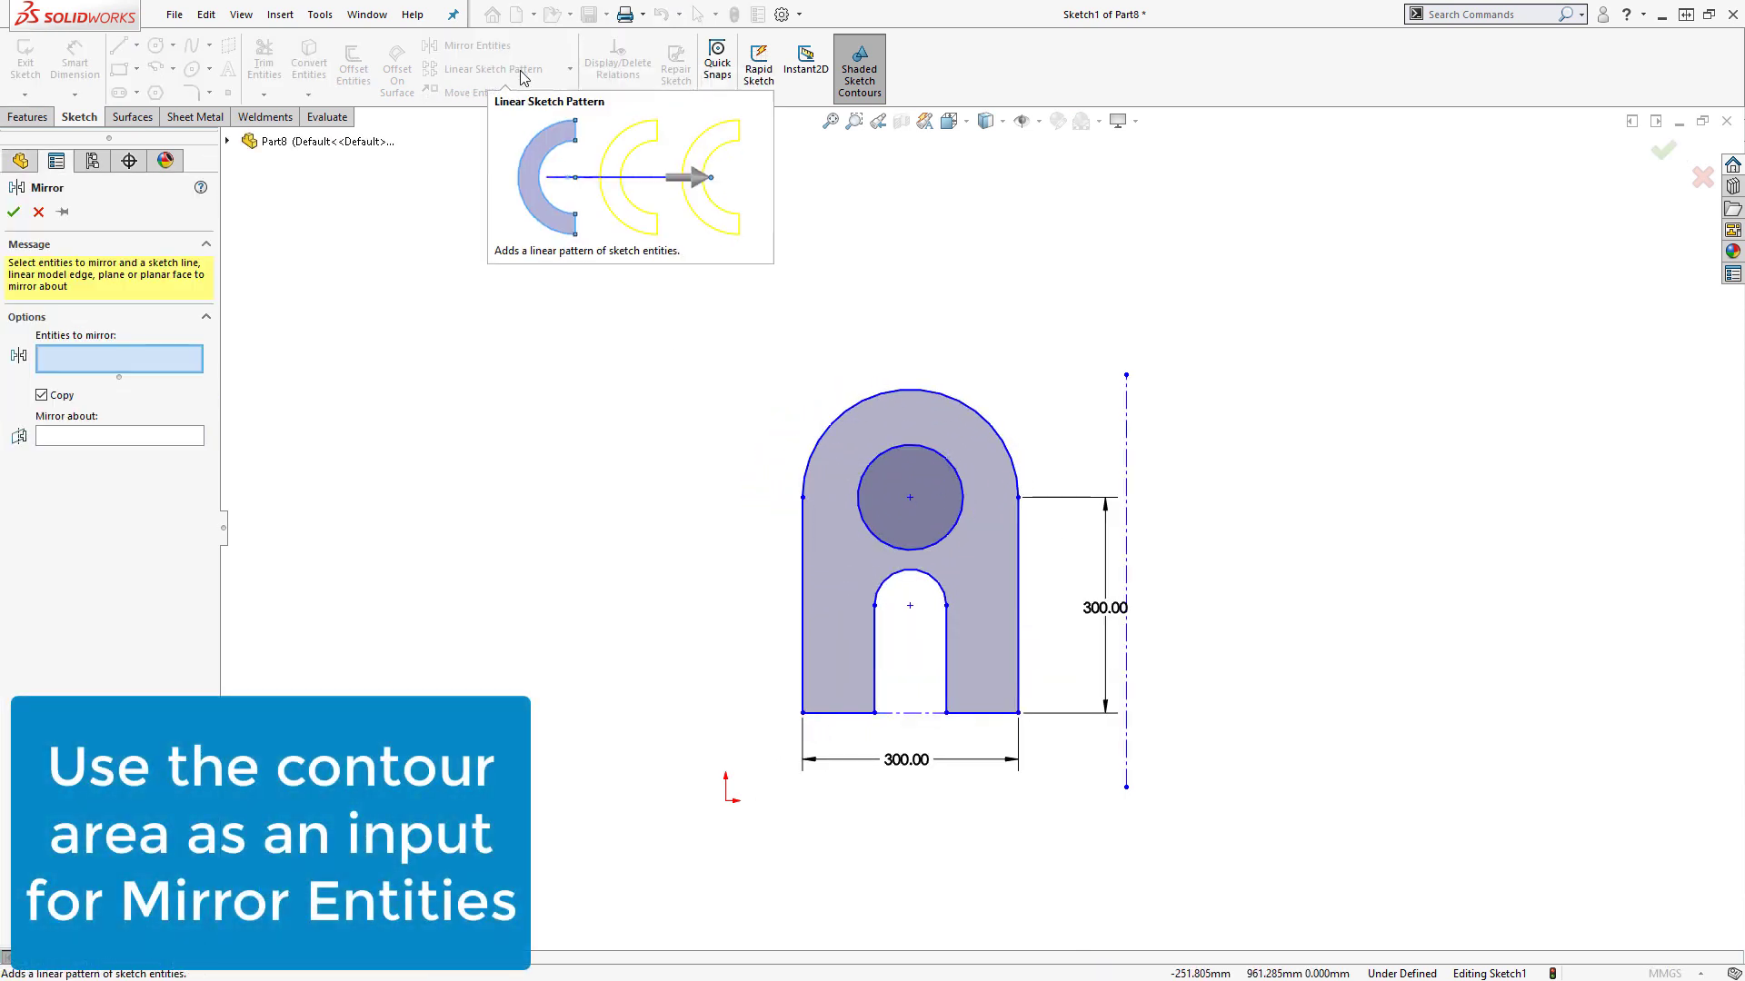
{"action": "left_click", "coordinate": [981, 457]}
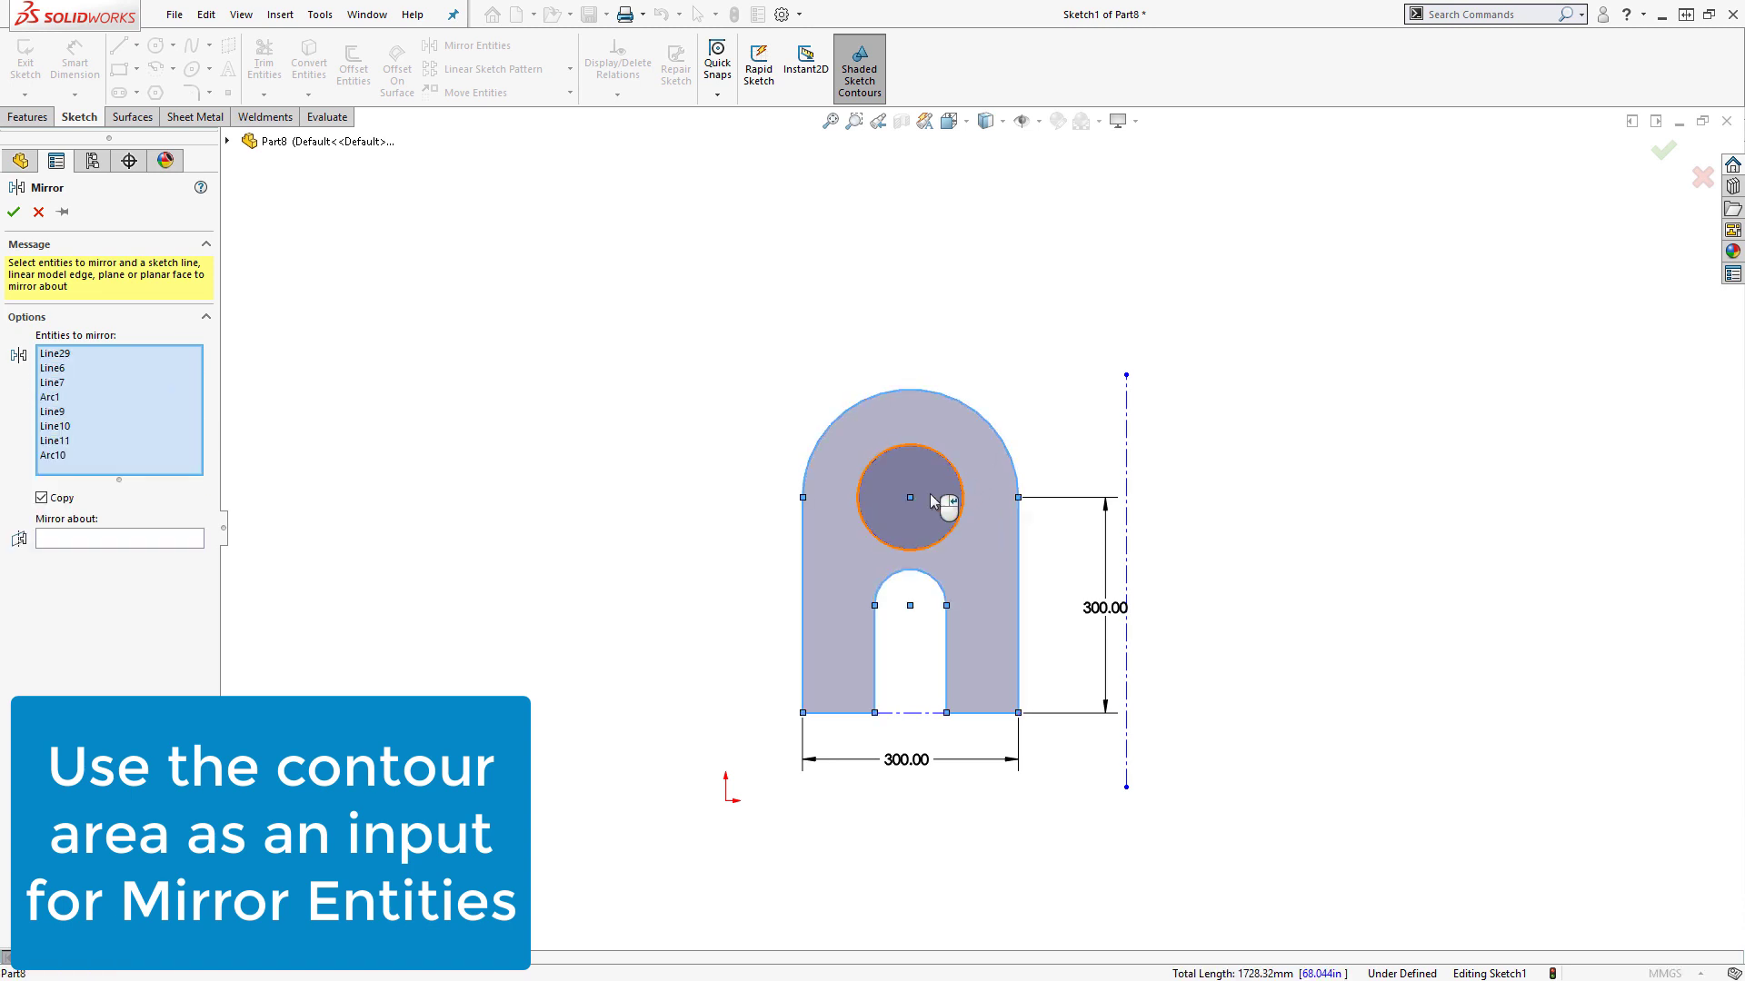
{"action": "left_click", "coordinate": [1127, 471]}
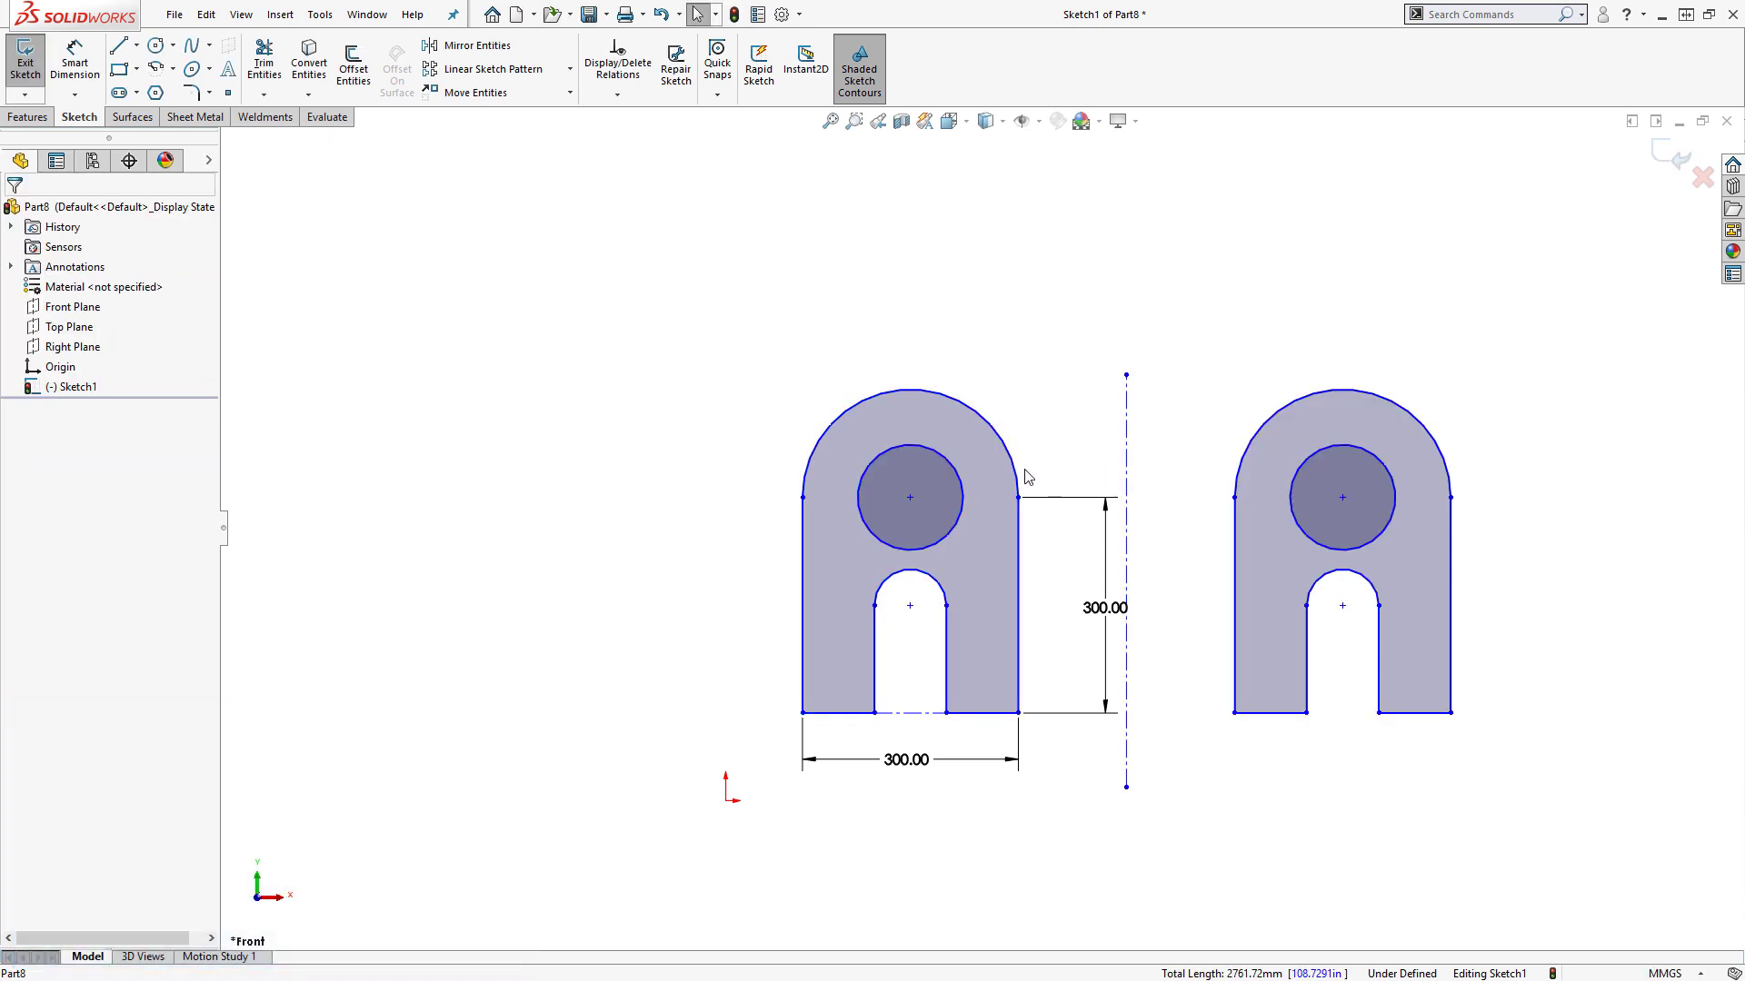
- Extrude the left arch's shaded contour as a blind boss, using only that selected contour
{"action": "right_click", "coordinate": [989, 475]}
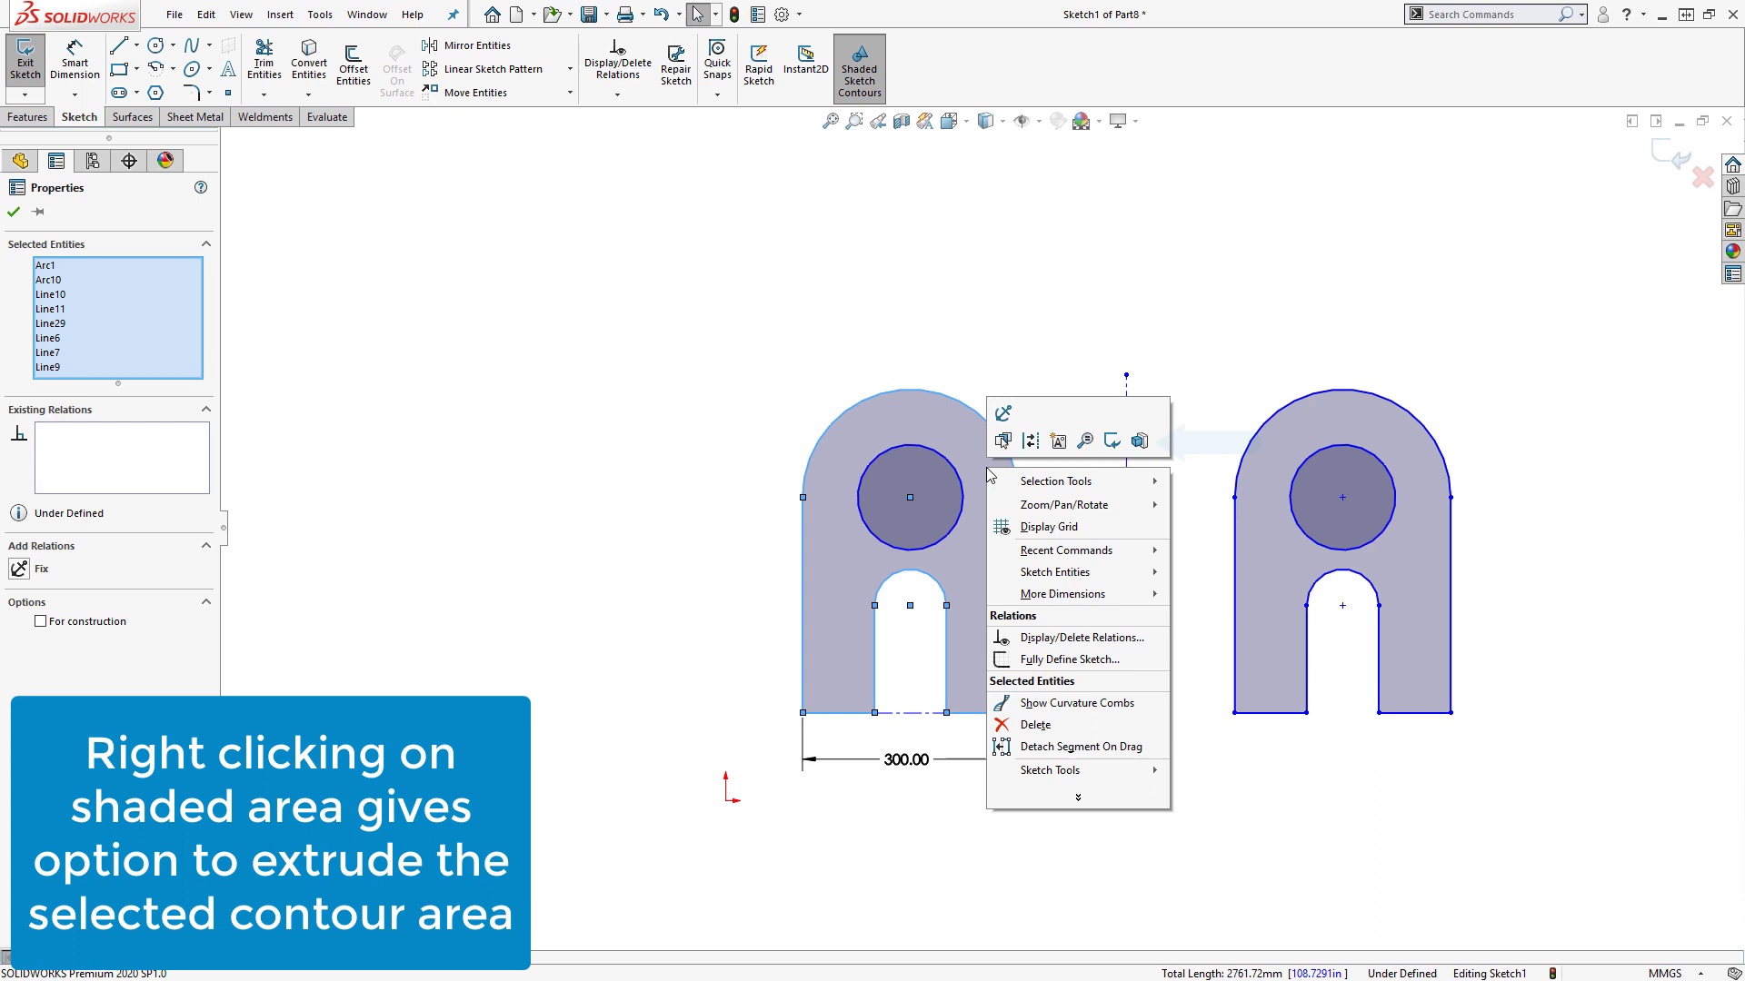
{"action": "left_click", "coordinate": [1139, 442]}
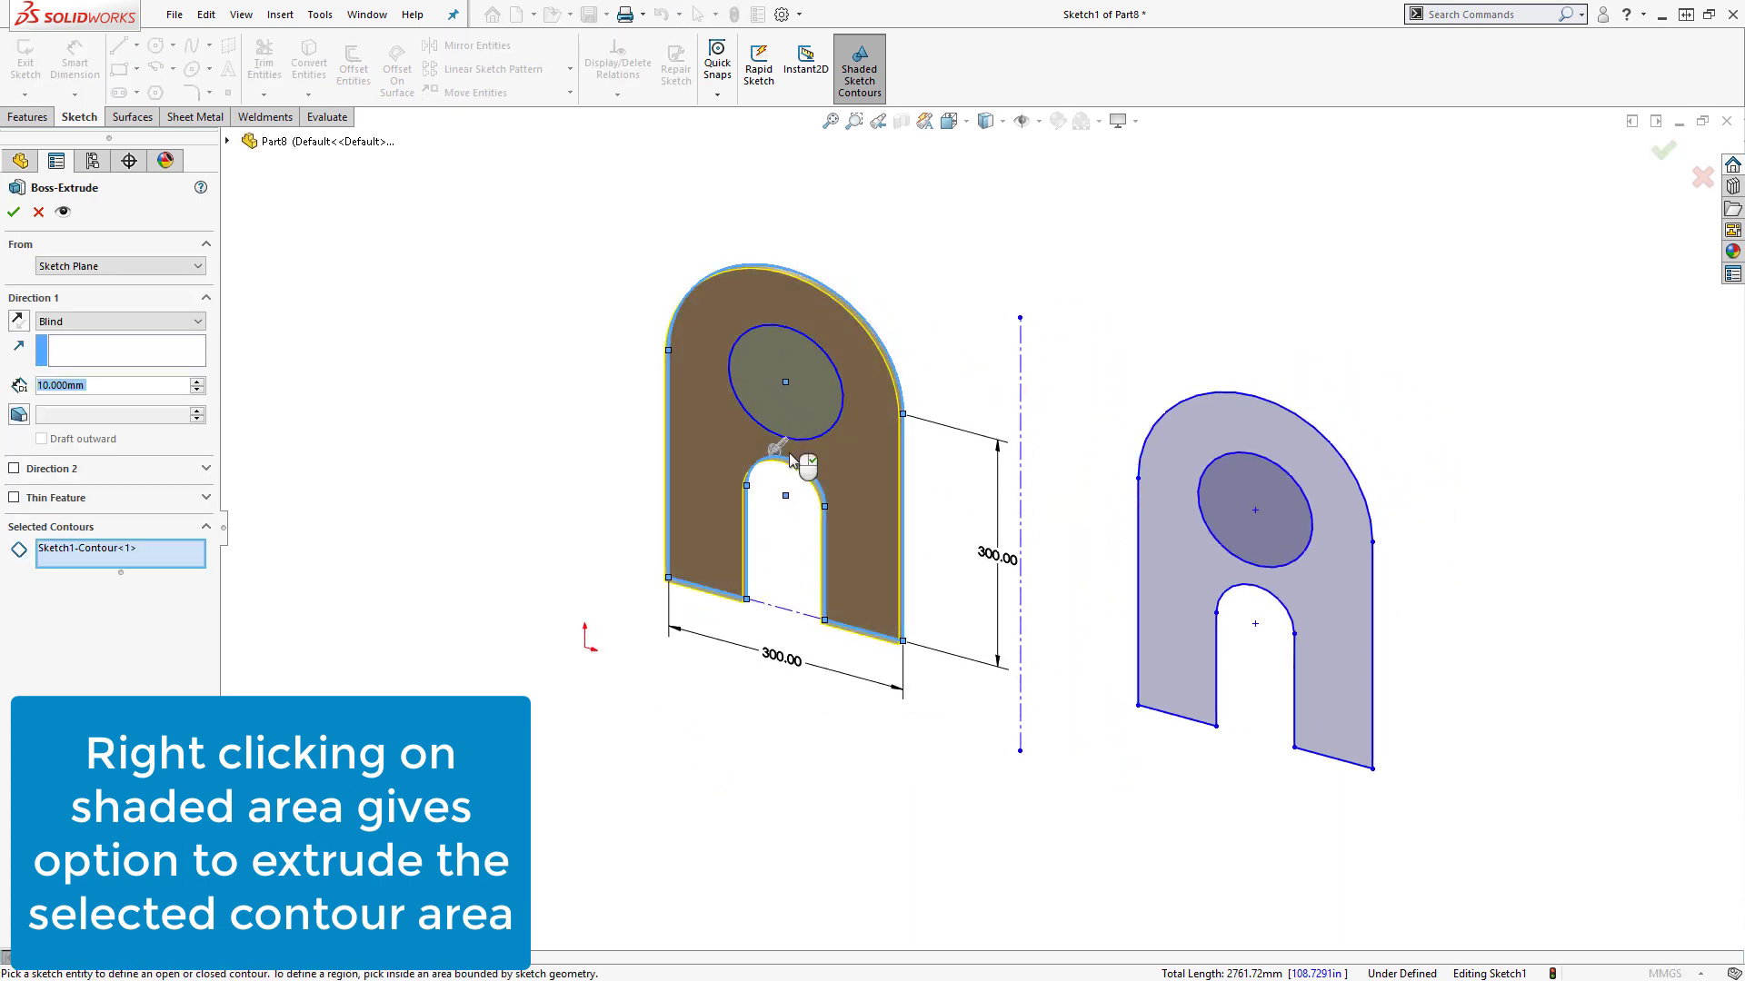
{"action": "left_click_drag", "start_coordinate": [779, 460], "coordinate": [747, 488]}
{"action": "left_click", "coordinate": [13, 211]}
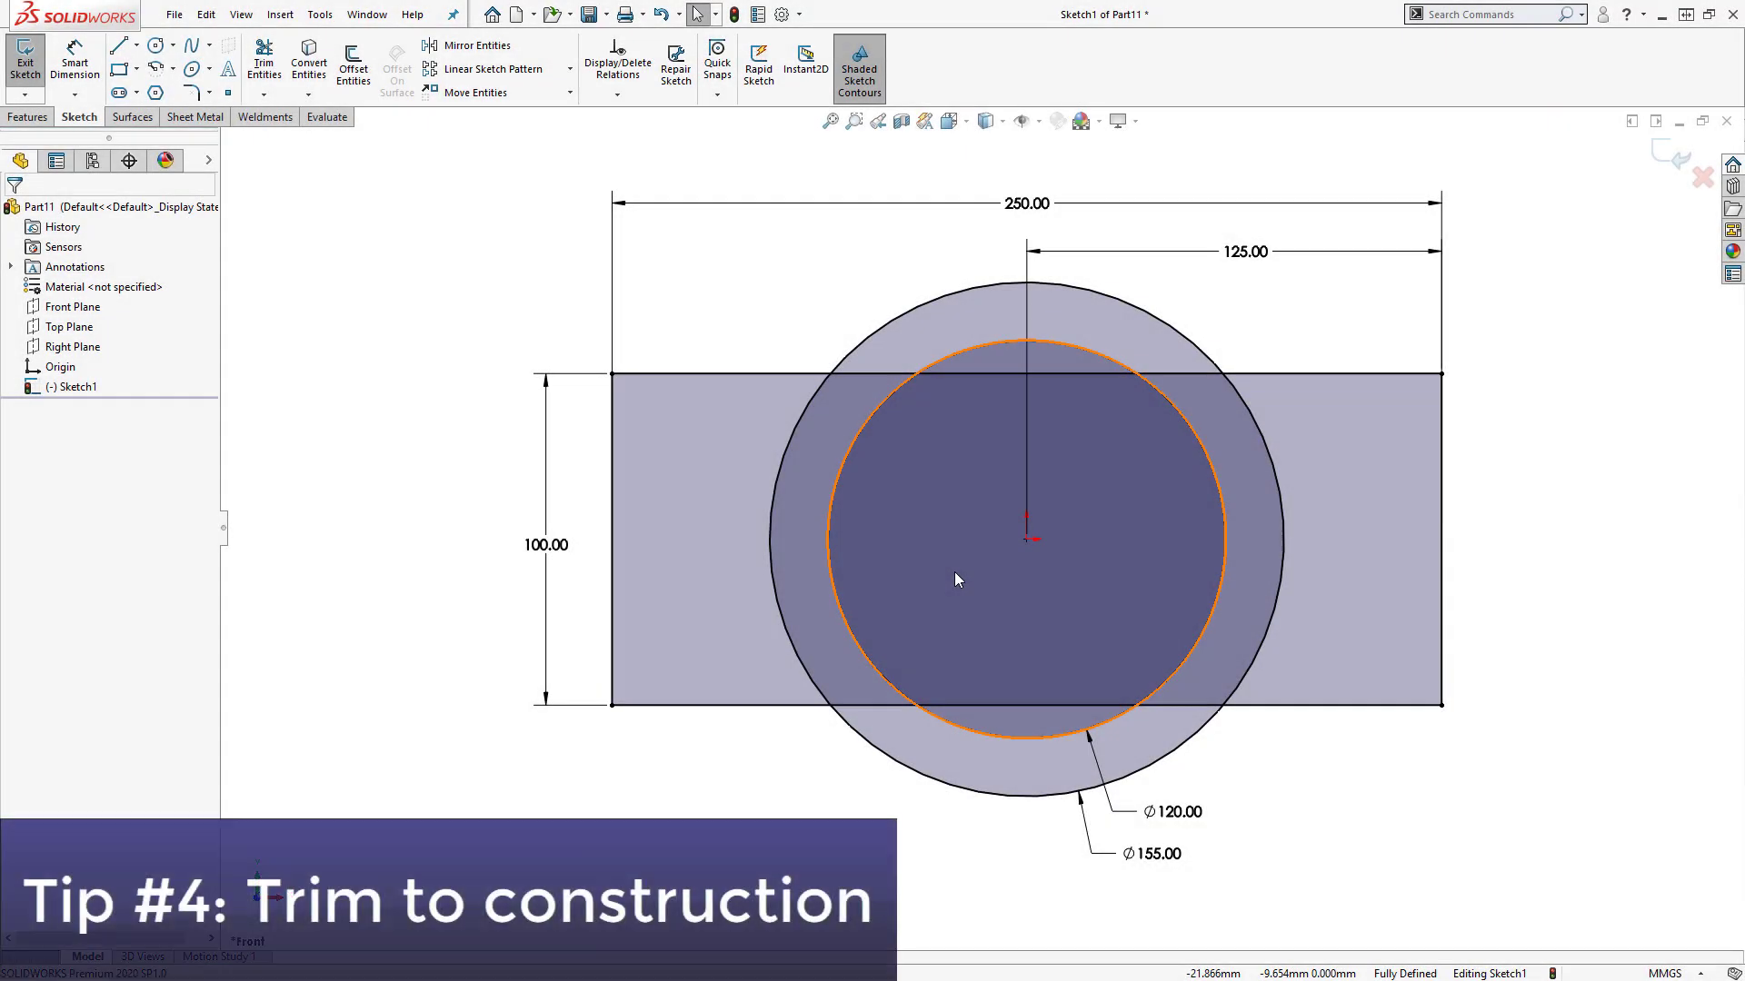
- Power trim the outer circle's arcs inside the rectangle and the rectangle's edges inside that circle, keeping the trimmed entities as construction geometry
{"action": "left_click", "coordinate": [955, 574]}
{"action": "key", "text": "t"}
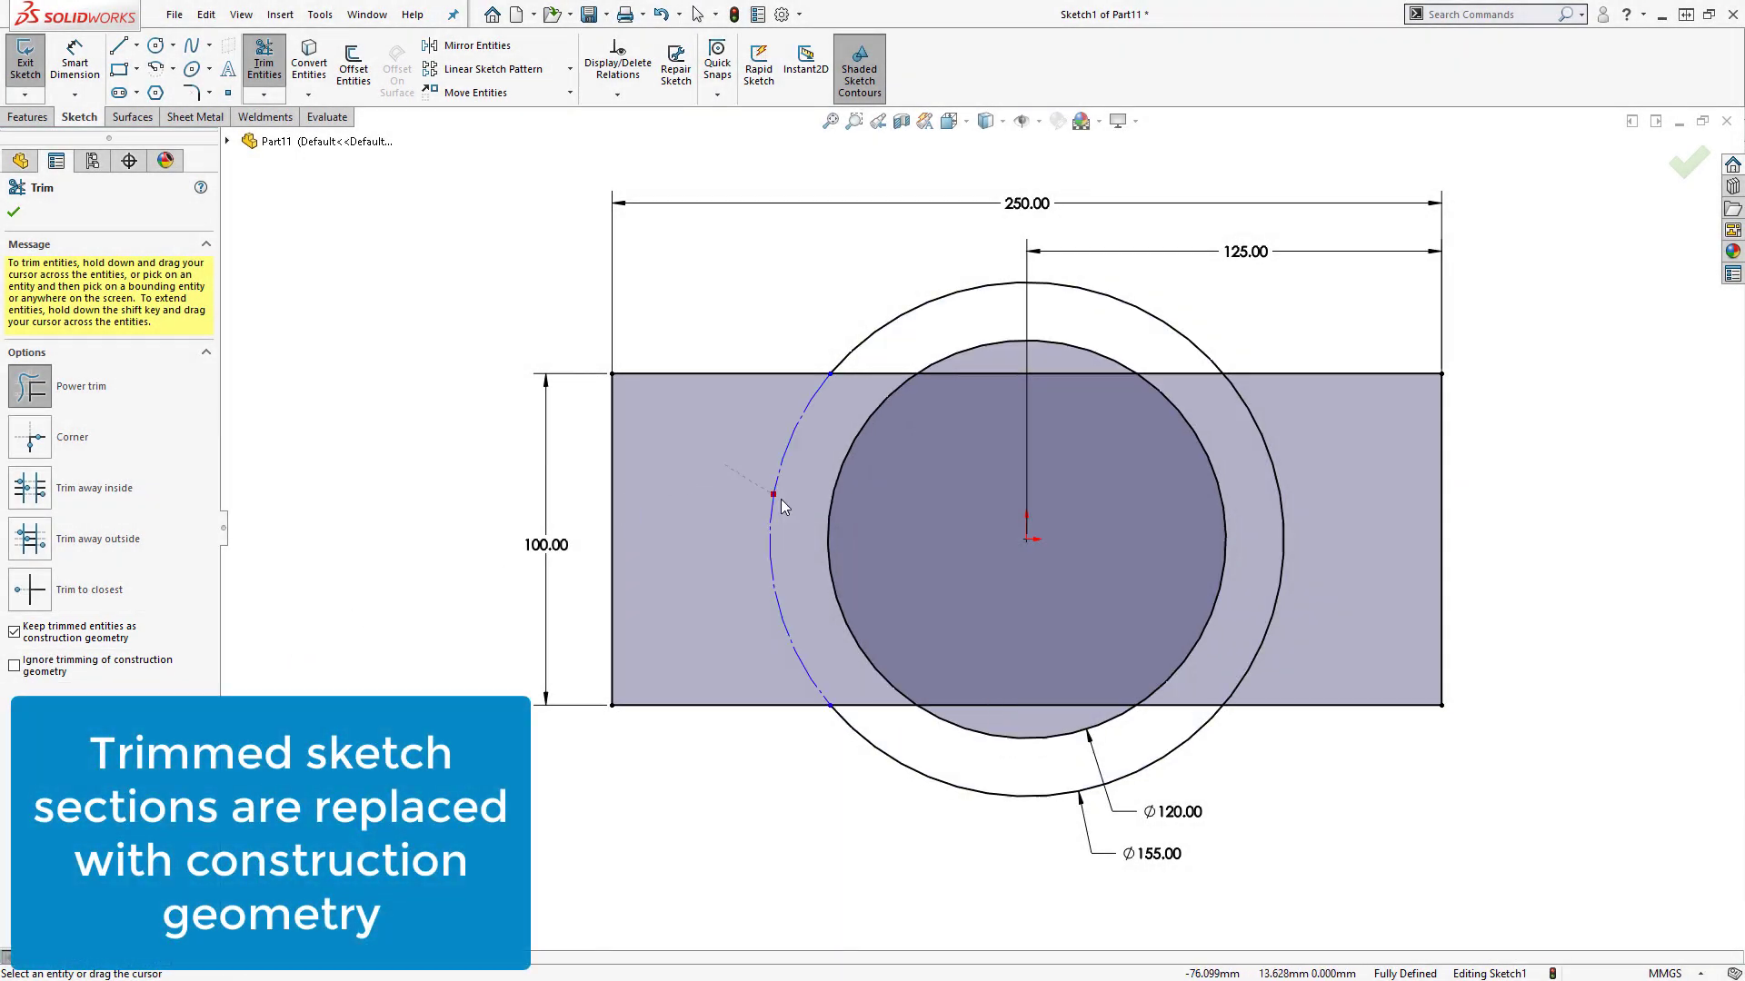
{"action": "left_click_drag", "start_coordinate": [1255, 494], "coordinate": [1305, 482]}
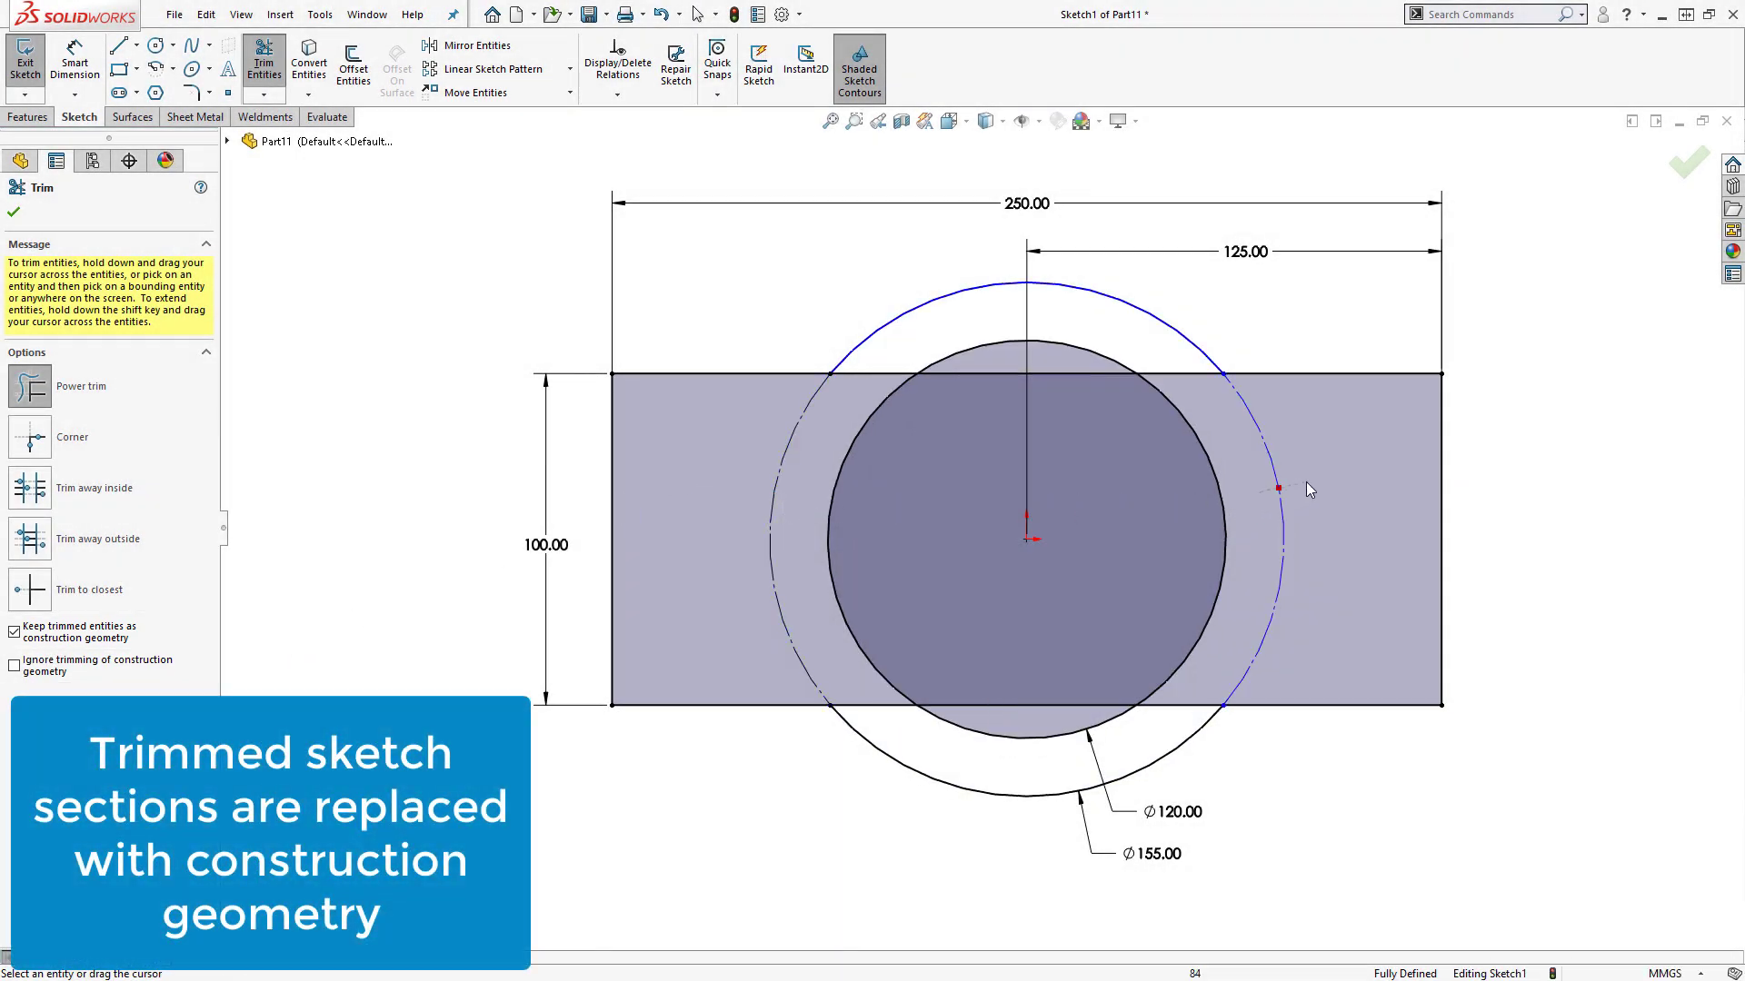
{"action": "mouse_move", "coordinate": [1189, 387]}
{"action": "left_mouse_down"}
{"action": "mouse_move", "coordinate": [1168, 362]}
{"action": "mouse_move", "coordinate": [837, 394]}
{"action": "mouse_move", "coordinate": [868, 368]}
{"action": "left_mouse_up"}
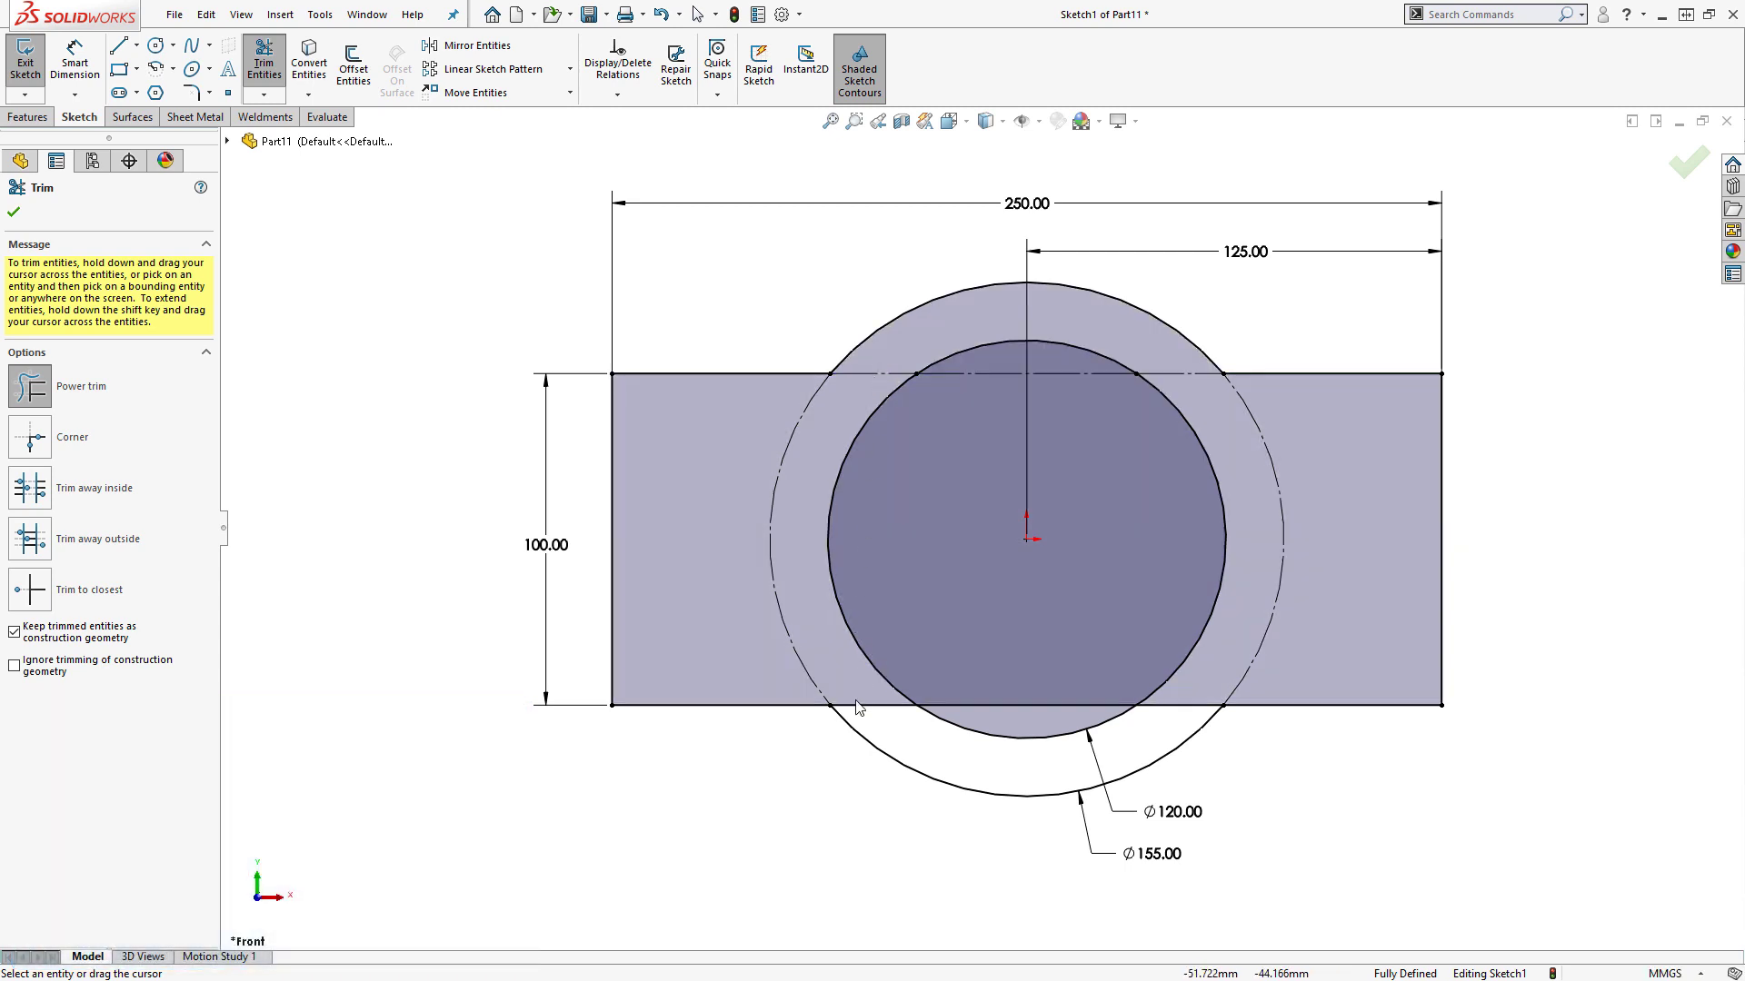
{"action": "mouse_move", "coordinate": [857, 707]}
{"action": "left_mouse_down"}
{"action": "mouse_move", "coordinate": [979, 689]}
{"action": "mouse_move", "coordinate": [1044, 718]}
{"action": "left_mouse_up"}
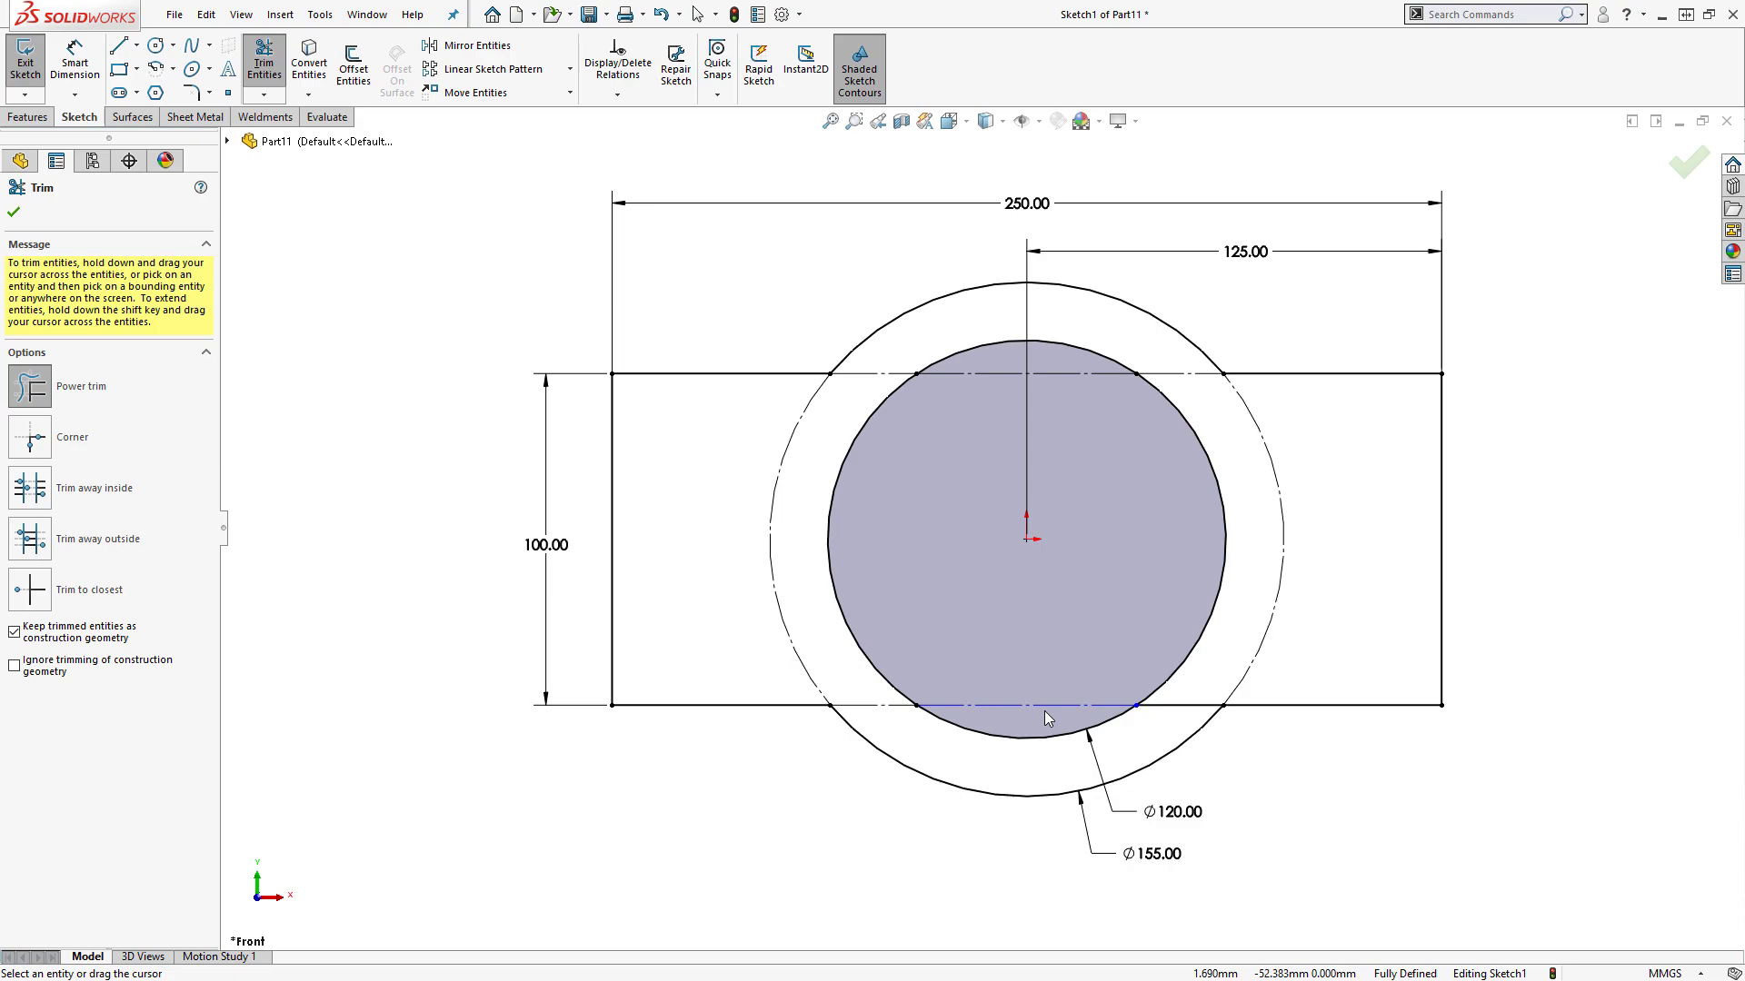
{"action": "left_click_drag", "start_coordinate": [1215, 688], "coordinate": [1193, 725]}
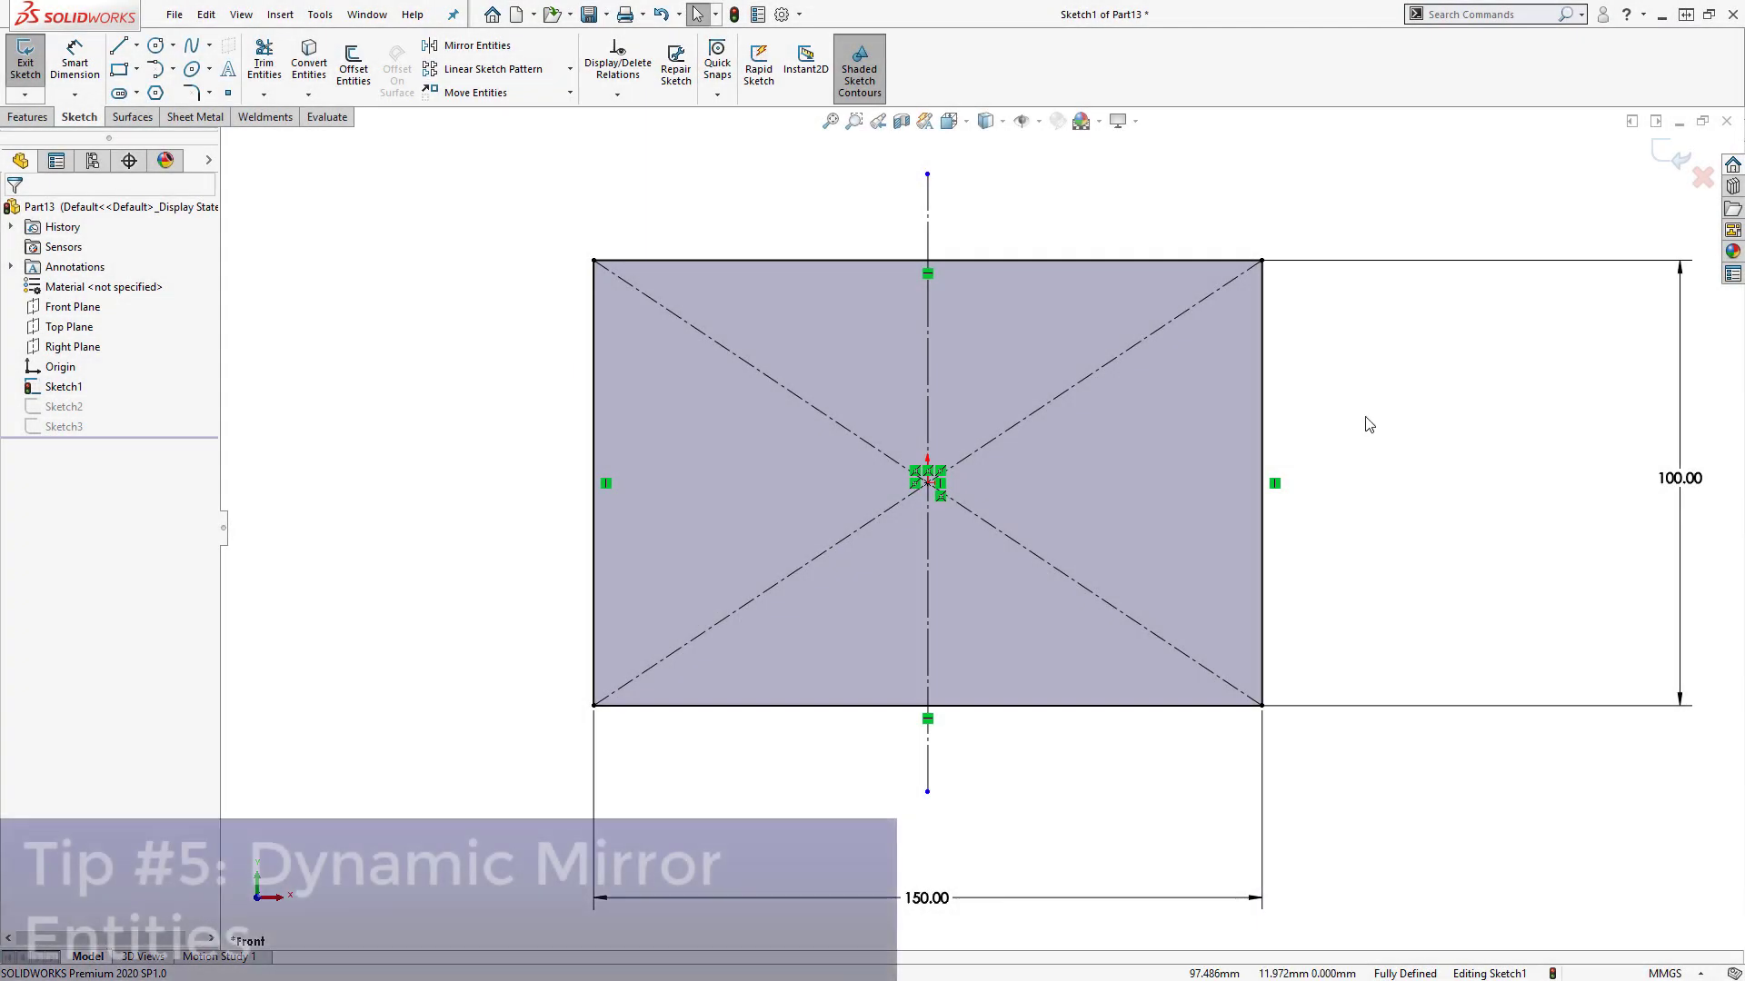
- Find the Dynamic Mirror Entities command through a command search for "DYNAMIC" and apply it to the rectangle's vertical centerline
{"action": "left_click", "coordinate": [1501, 12]}
{"action": "type", "text": "D"}
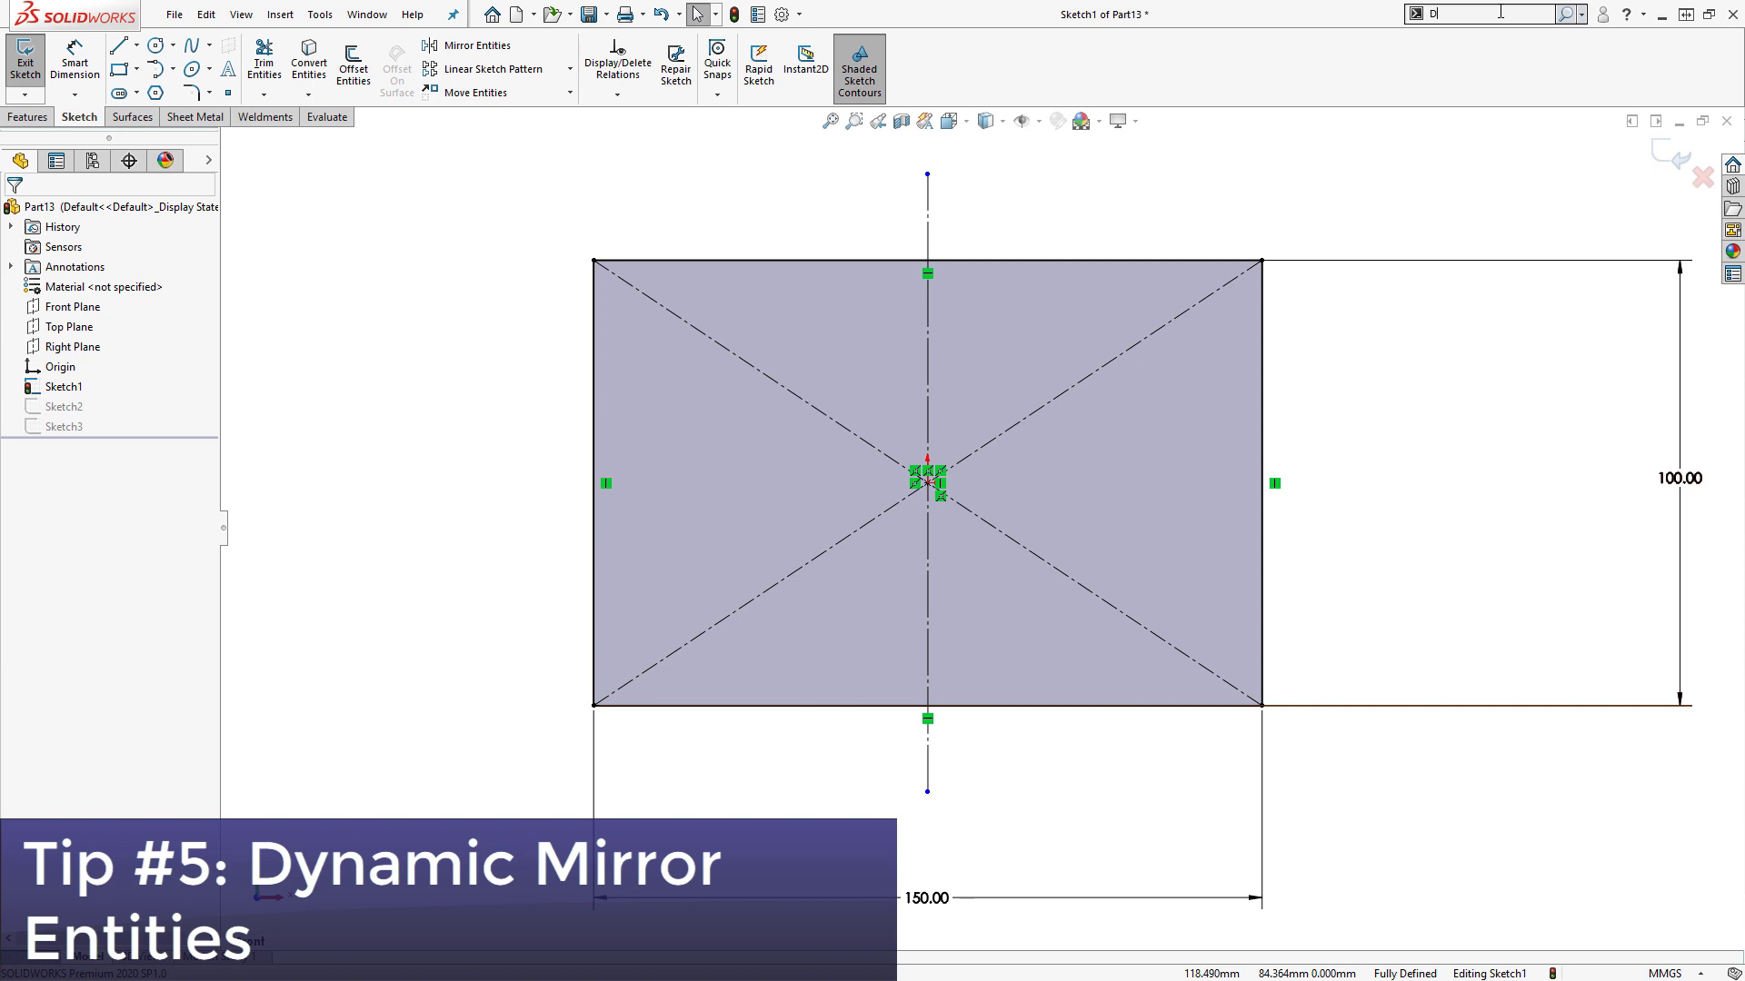
{"action": "type", "text": "YNAMIC"}
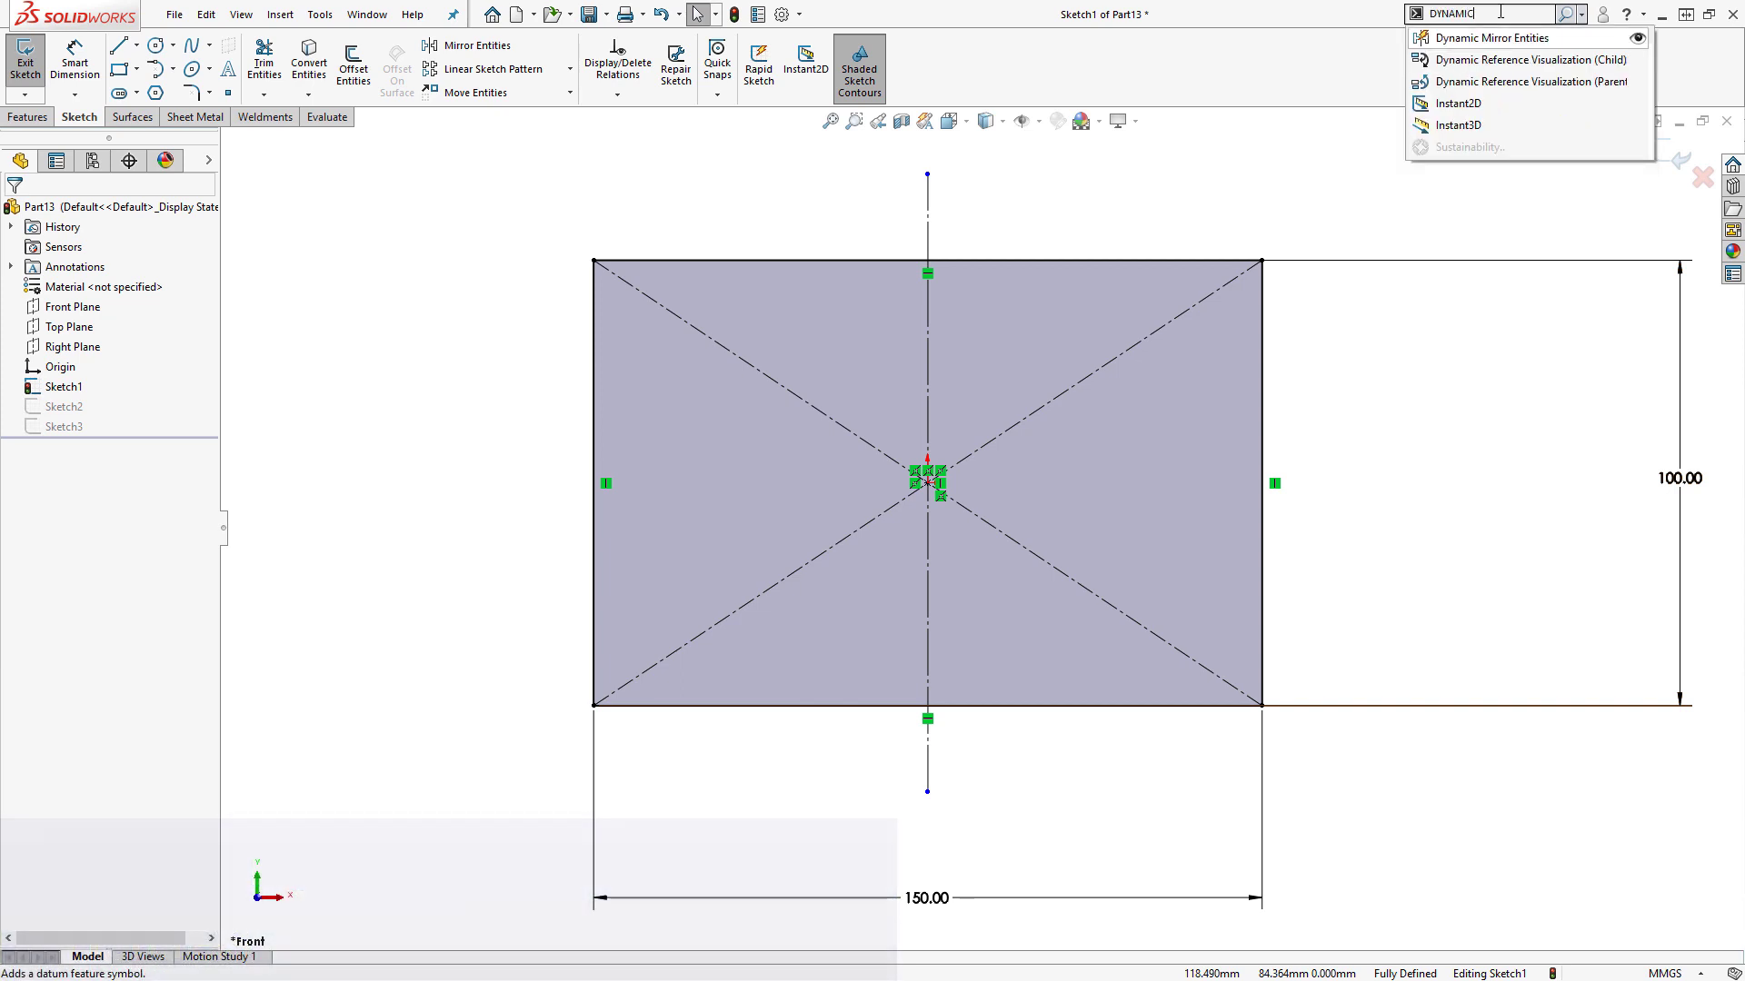
{"action": "left_click", "coordinate": [1607, 40]}
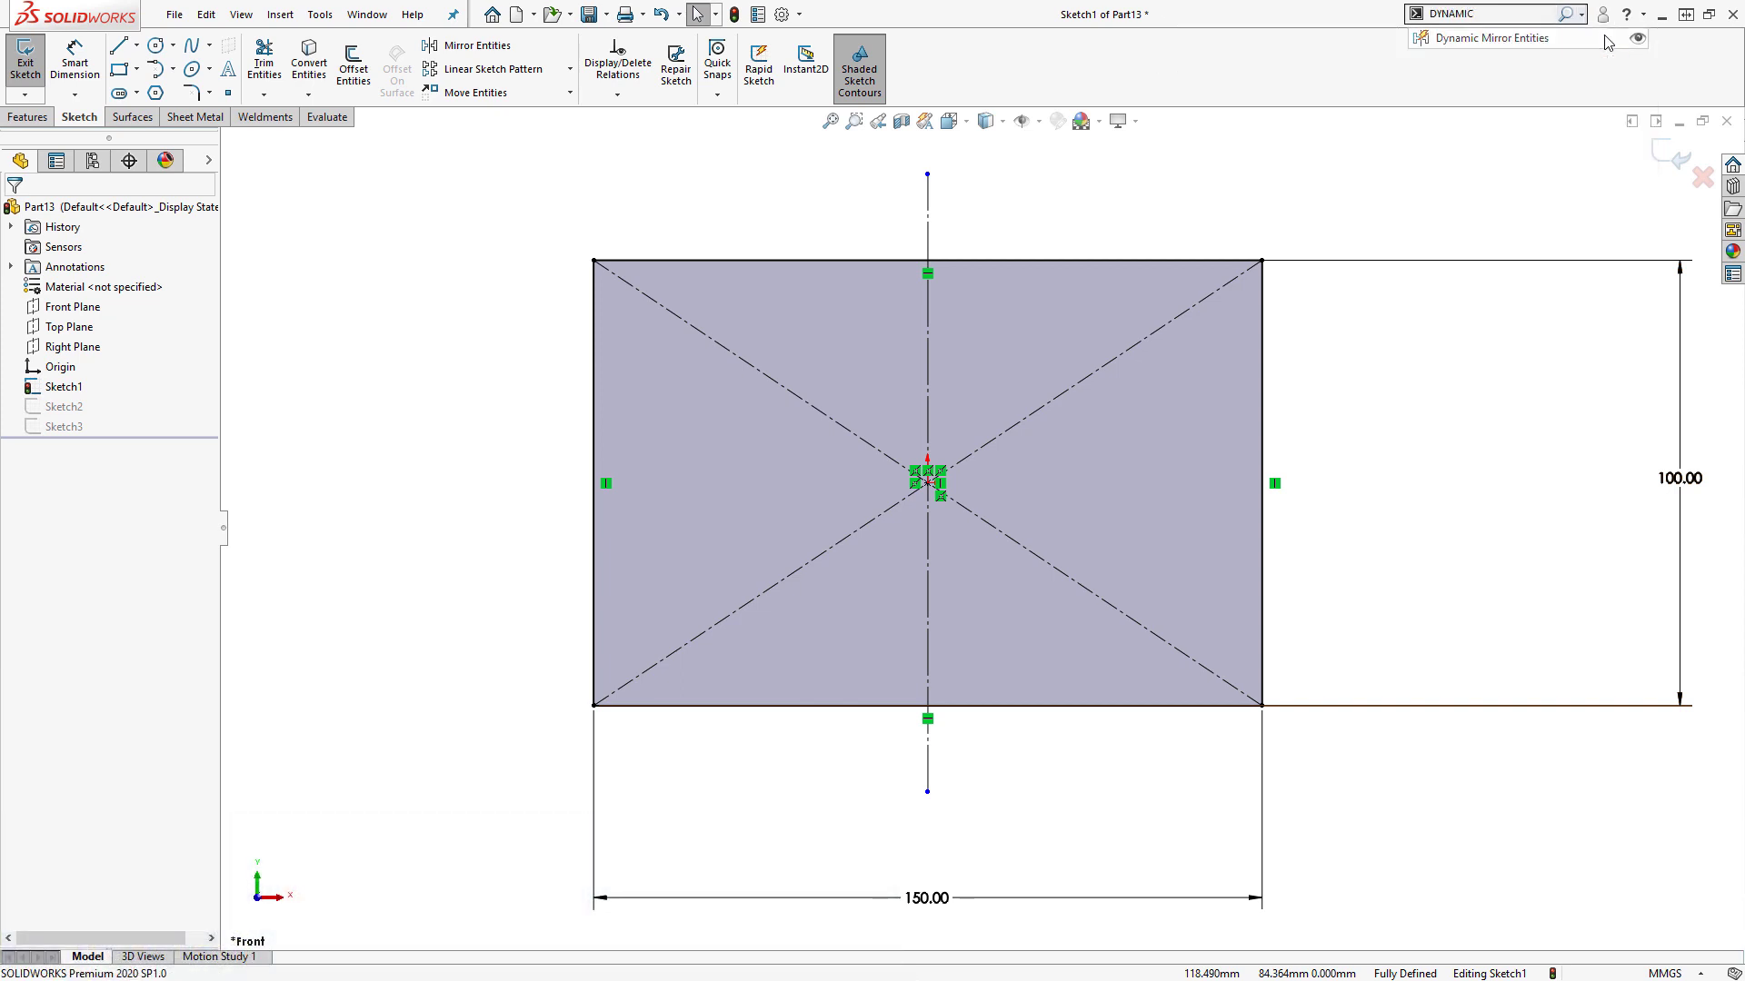
{"action": "left_click", "coordinate": [928, 242]}
- Sketch a tangent arc from the rectangle's upper-left corner to its lower-left corner, mirrored dynamically across the centerline
{"action": "left_click", "coordinate": [155, 69]}
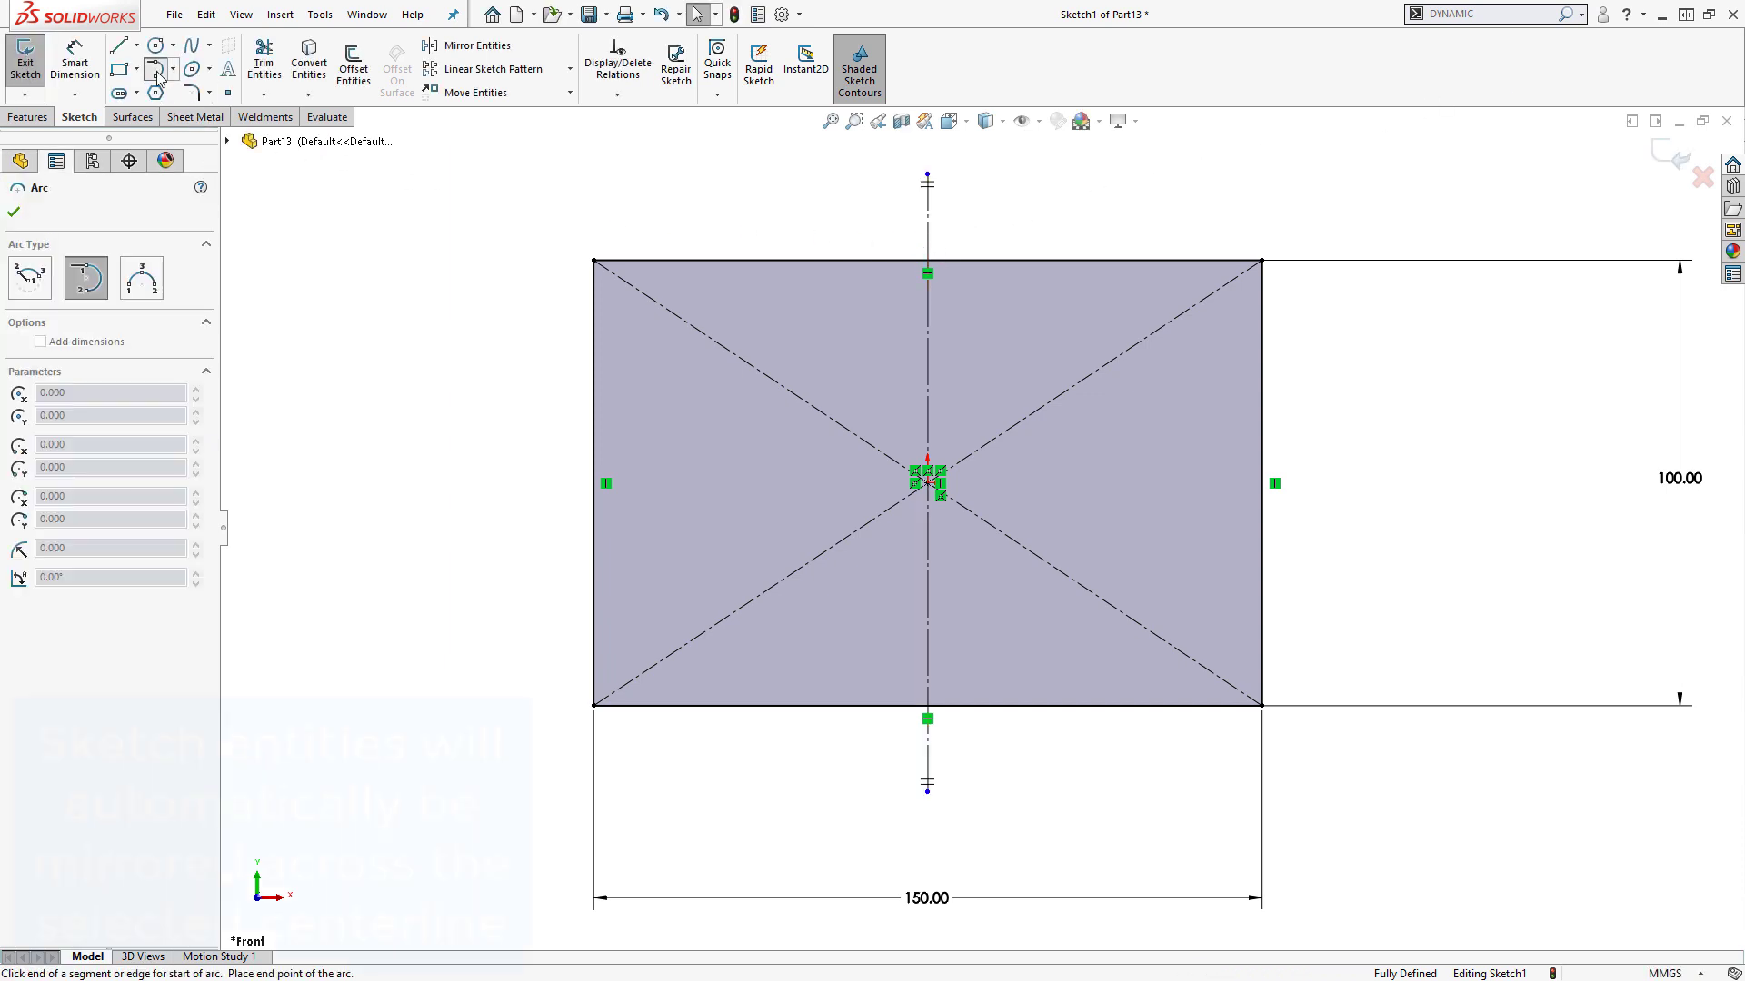
{"action": "left_click", "coordinate": [593, 261]}
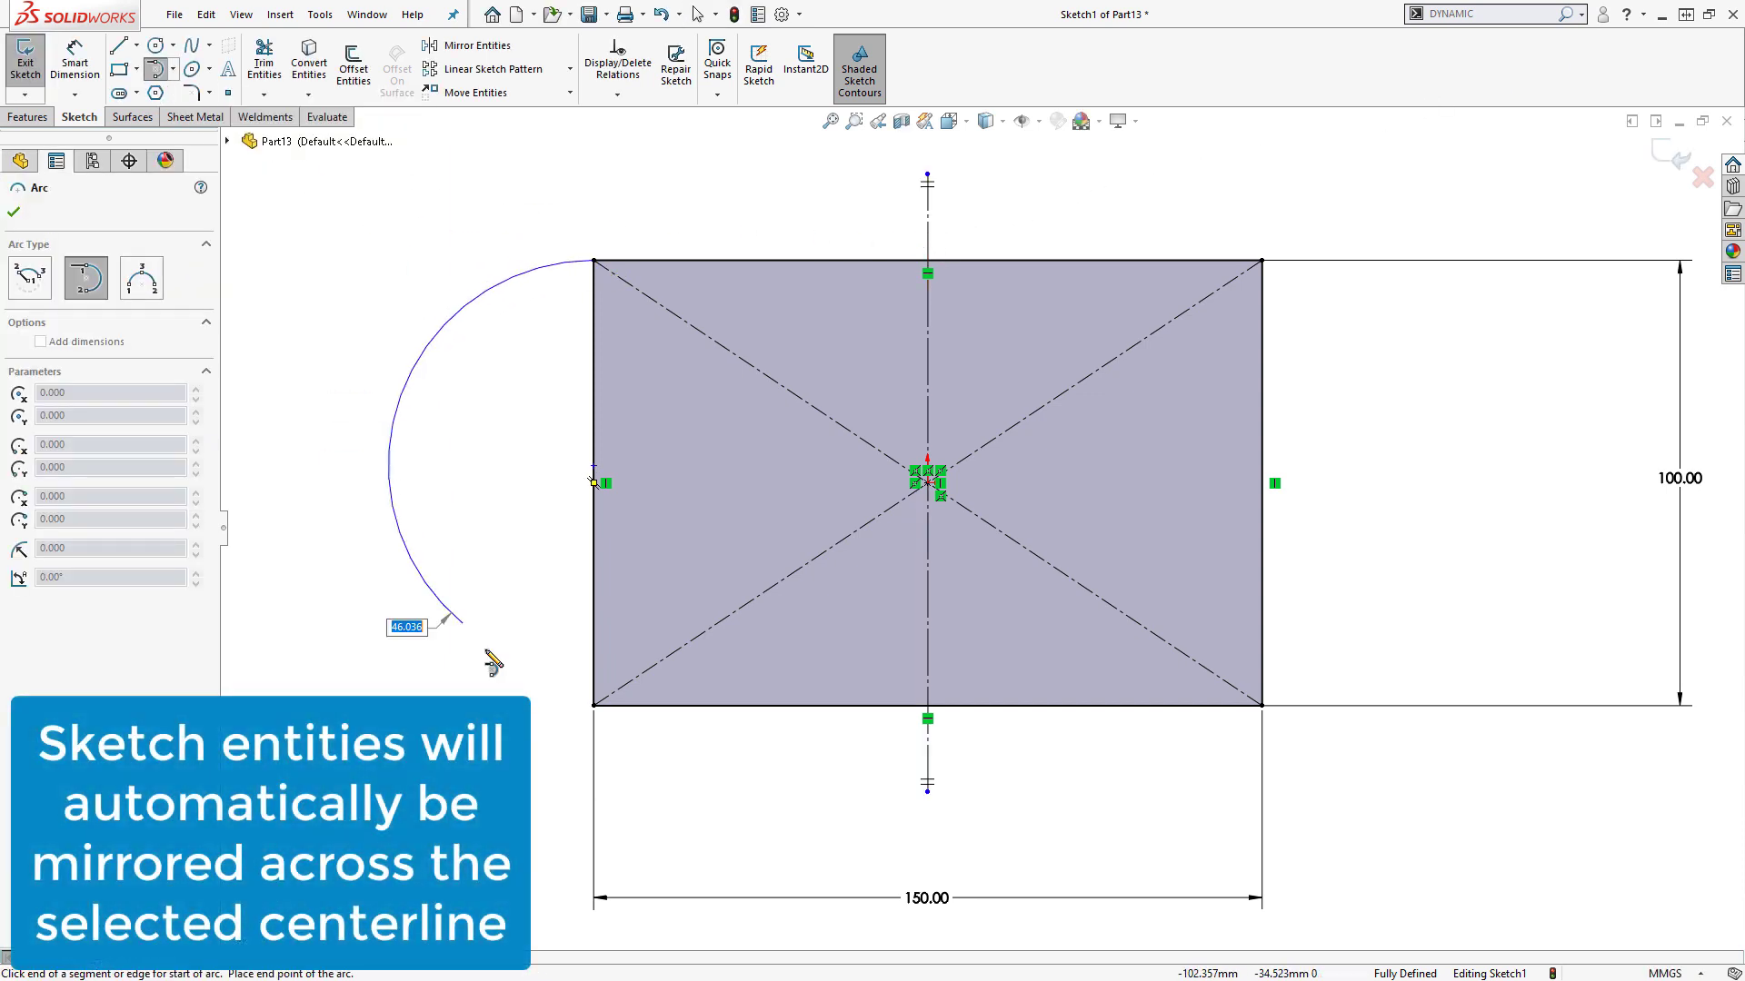
{"action": "left_click", "coordinate": [593, 705]}
{"action": "key", "text": "Escape"}
- Sketch a four-line half-hexagonal outline inside the left arc, starting and ending on the rectangle's left side, with dynamic mirroring active
{"action": "key", "text": "l"}
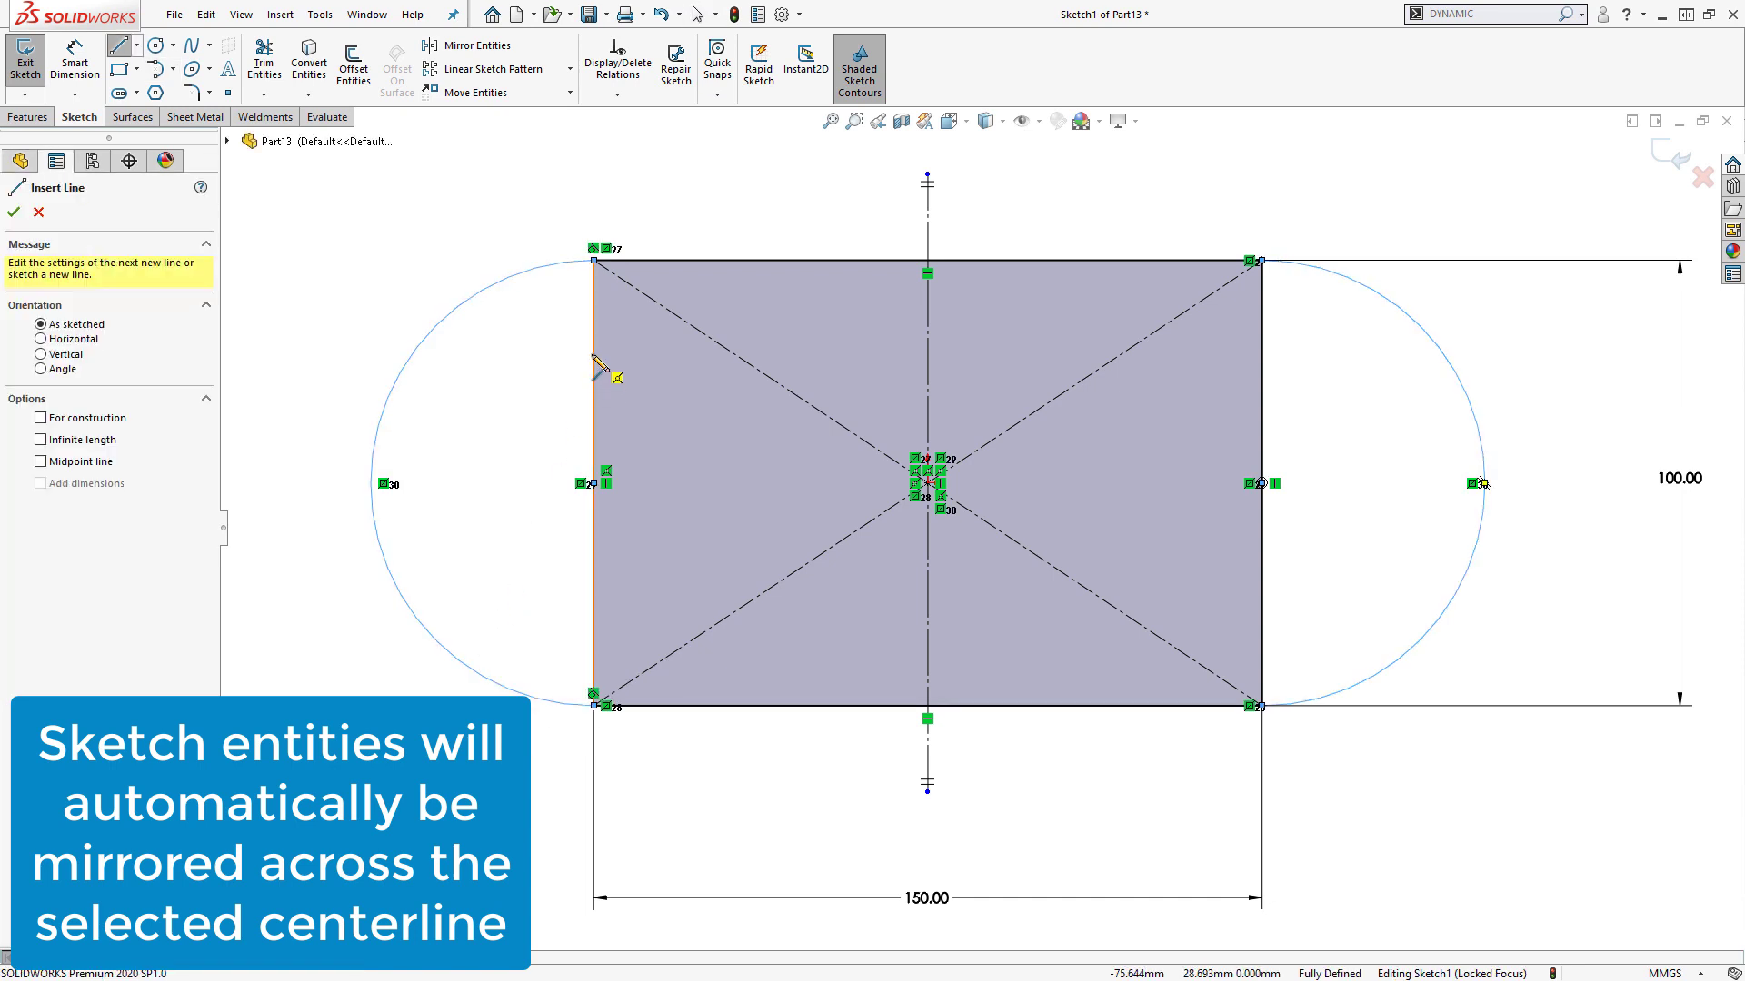
{"action": "left_click", "coordinate": [593, 353]}
{"action": "left_click", "coordinate": [519, 353]}
{"action": "left_click", "coordinate": [441, 484]}
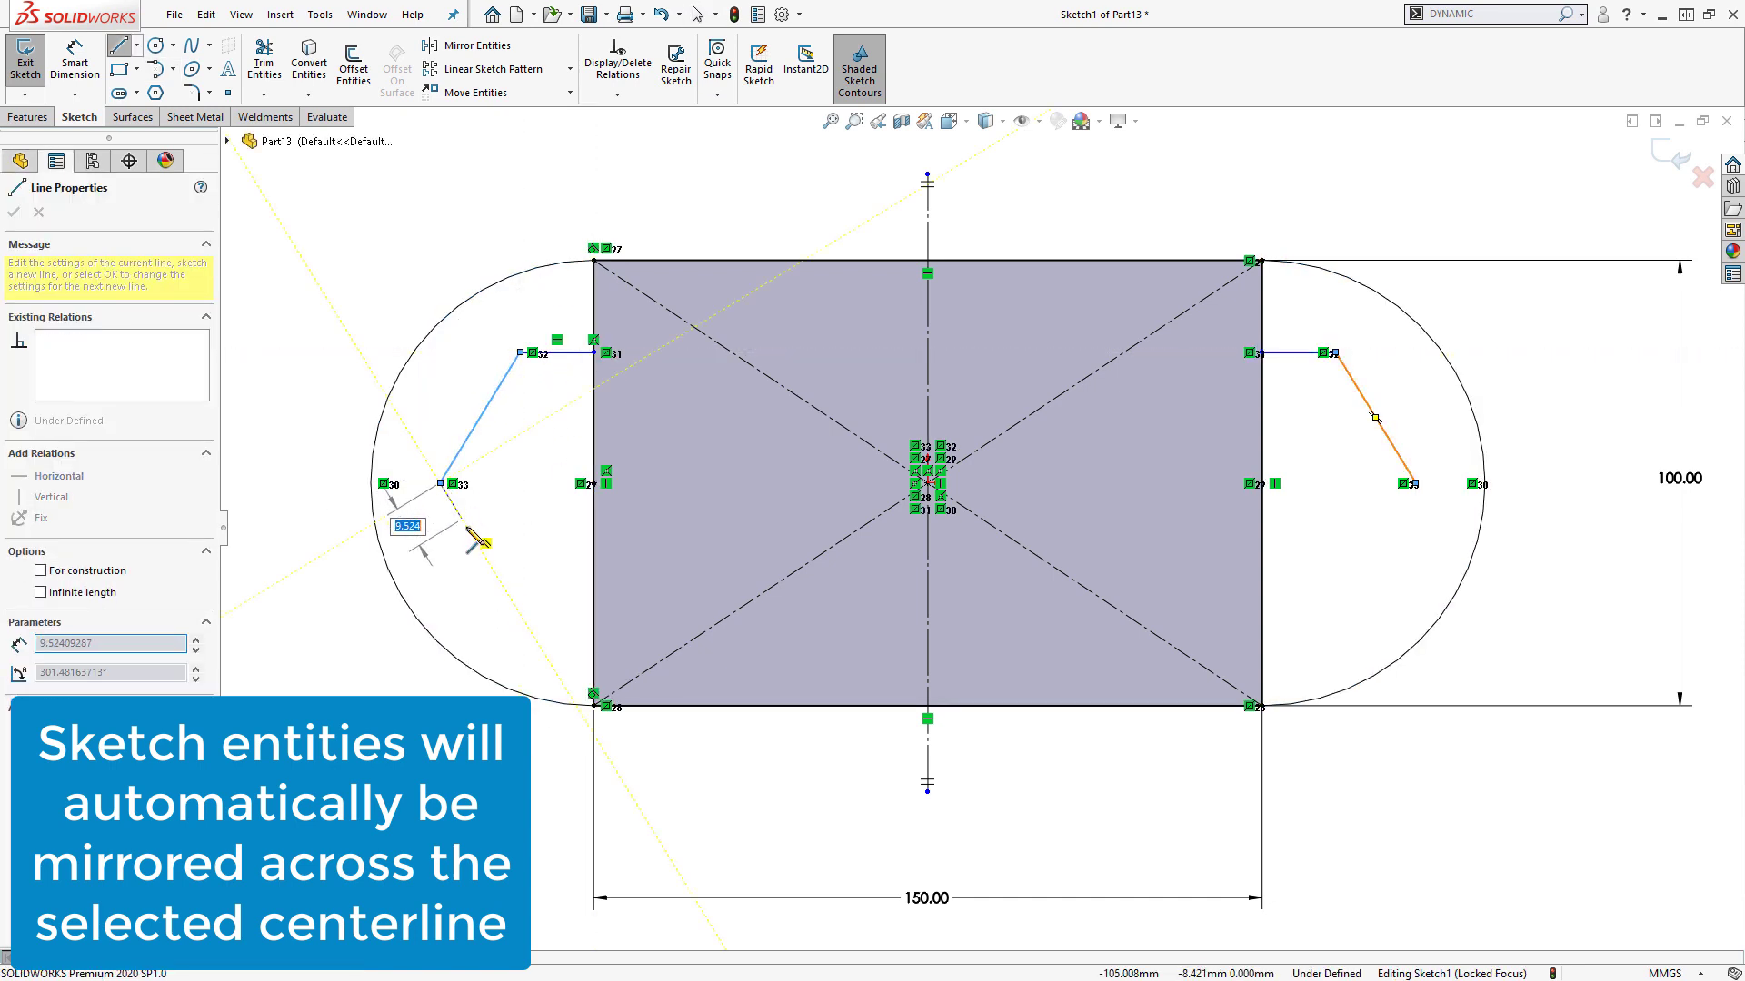
{"action": "left_click", "coordinate": [520, 613]}
{"action": "left_click", "coordinate": [594, 614]}
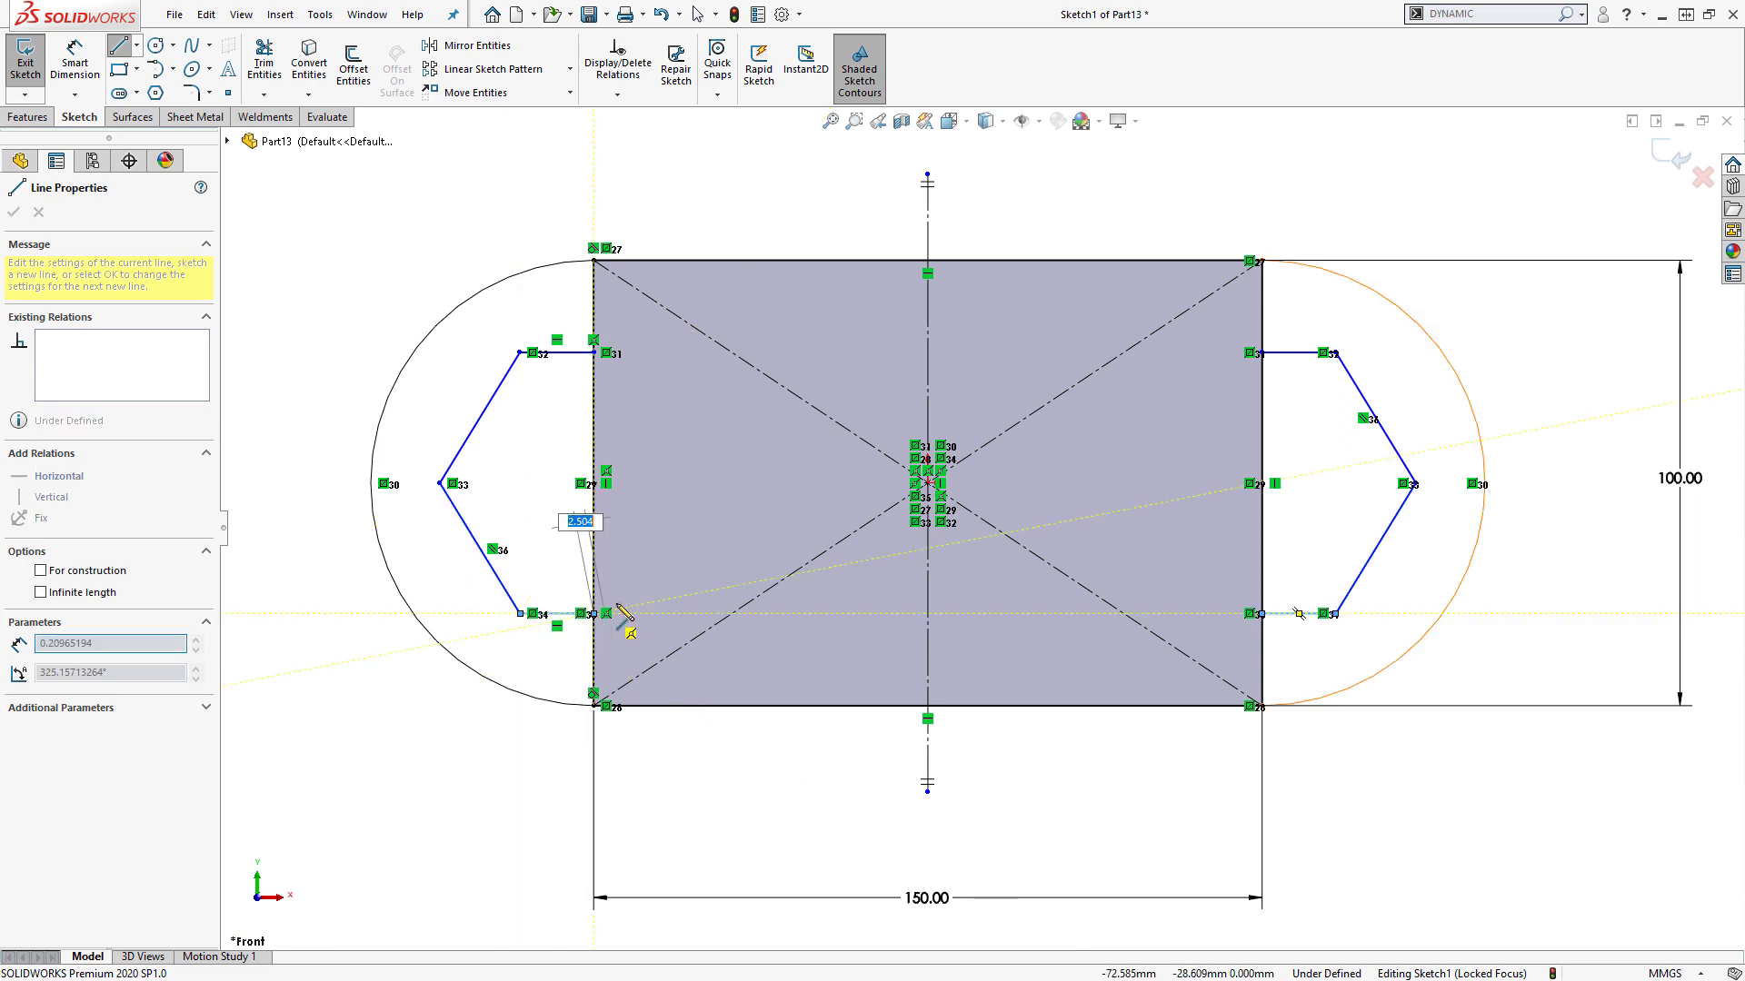
{"action": "key", "text": "Escape"}
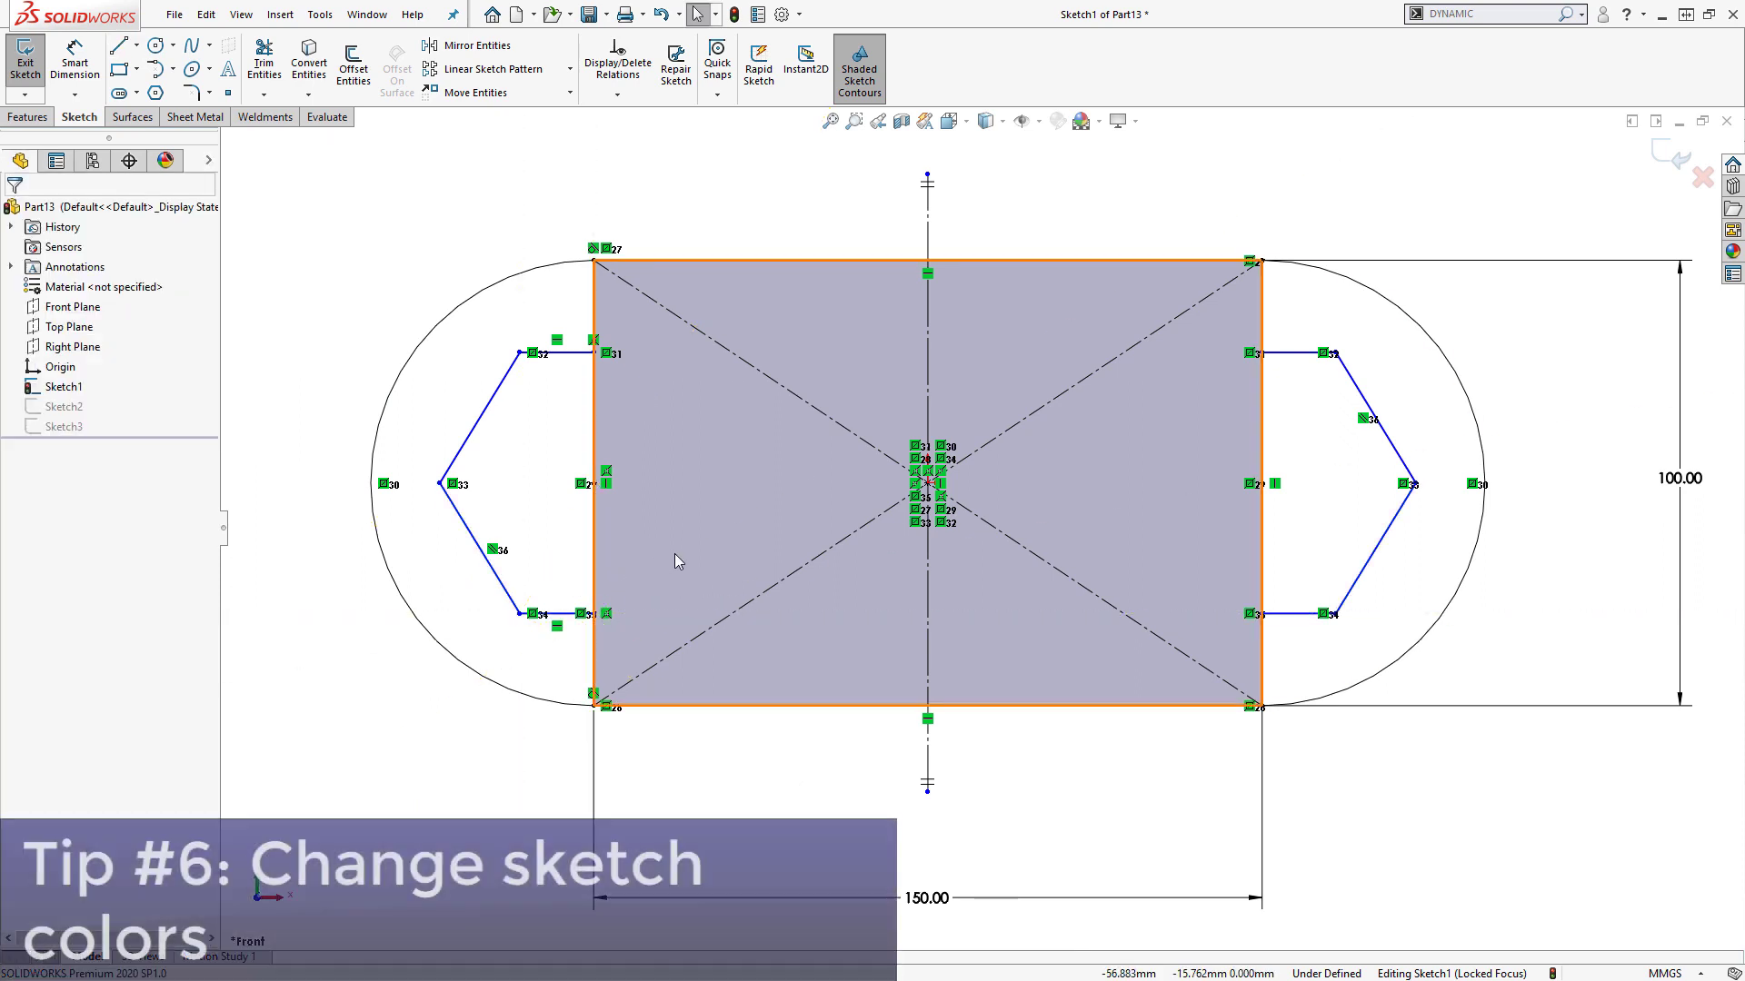
- Exit the sketch and highlight Sketch1, Sketch2 and Sketch3 one after another in the isometric view
{"action": "left_click", "coordinate": [1676, 152]}
{"action": "key", "text": "ctrl+7"}
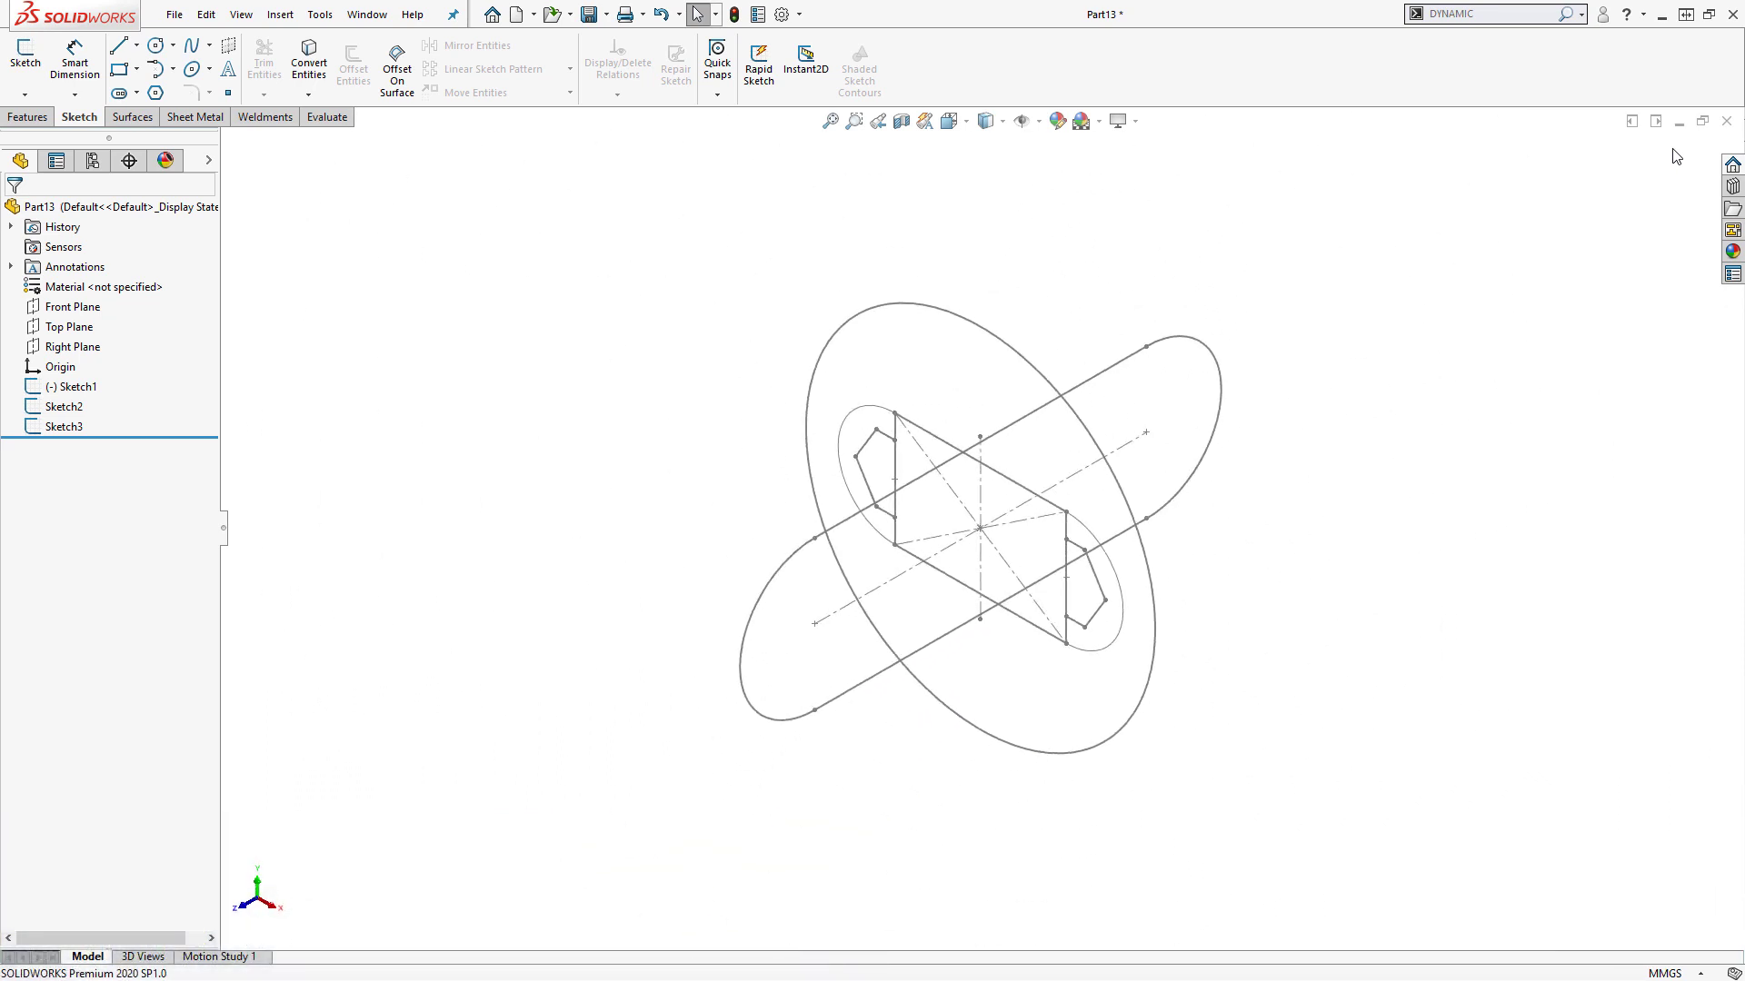
{"action": "left_click", "coordinate": [79, 389]}
{"action": "left_click", "coordinate": [63, 407]}
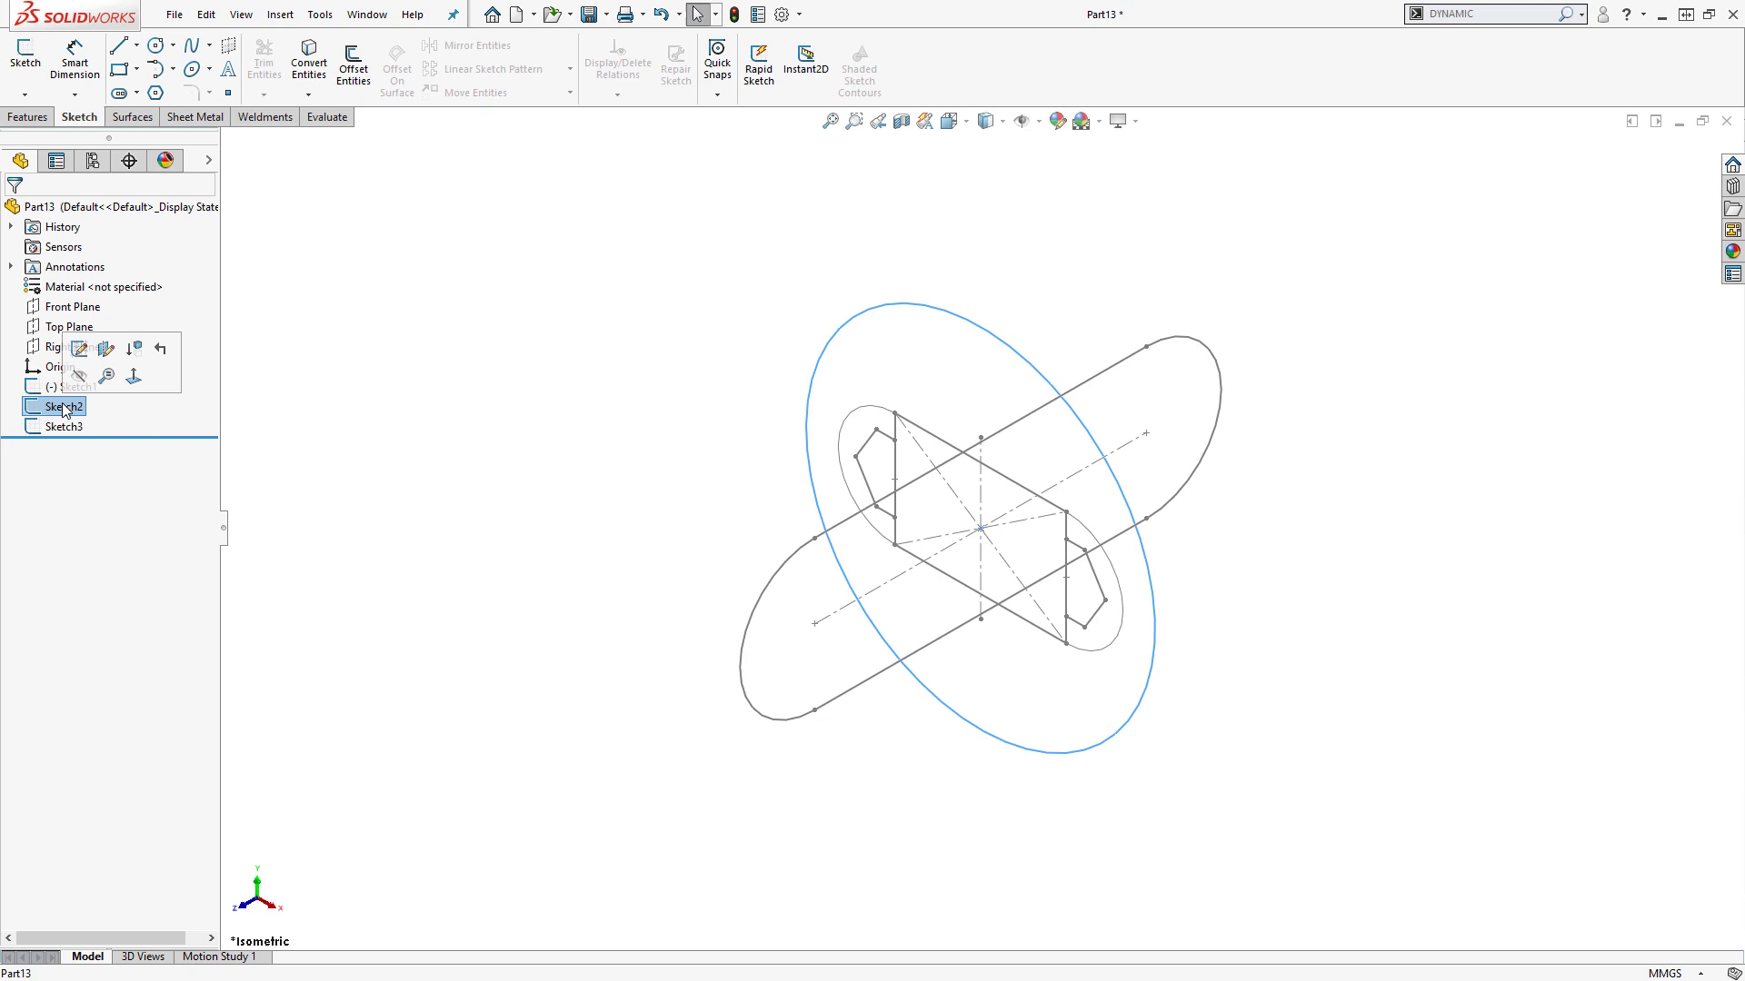
{"action": "left_click", "coordinate": [64, 427]}
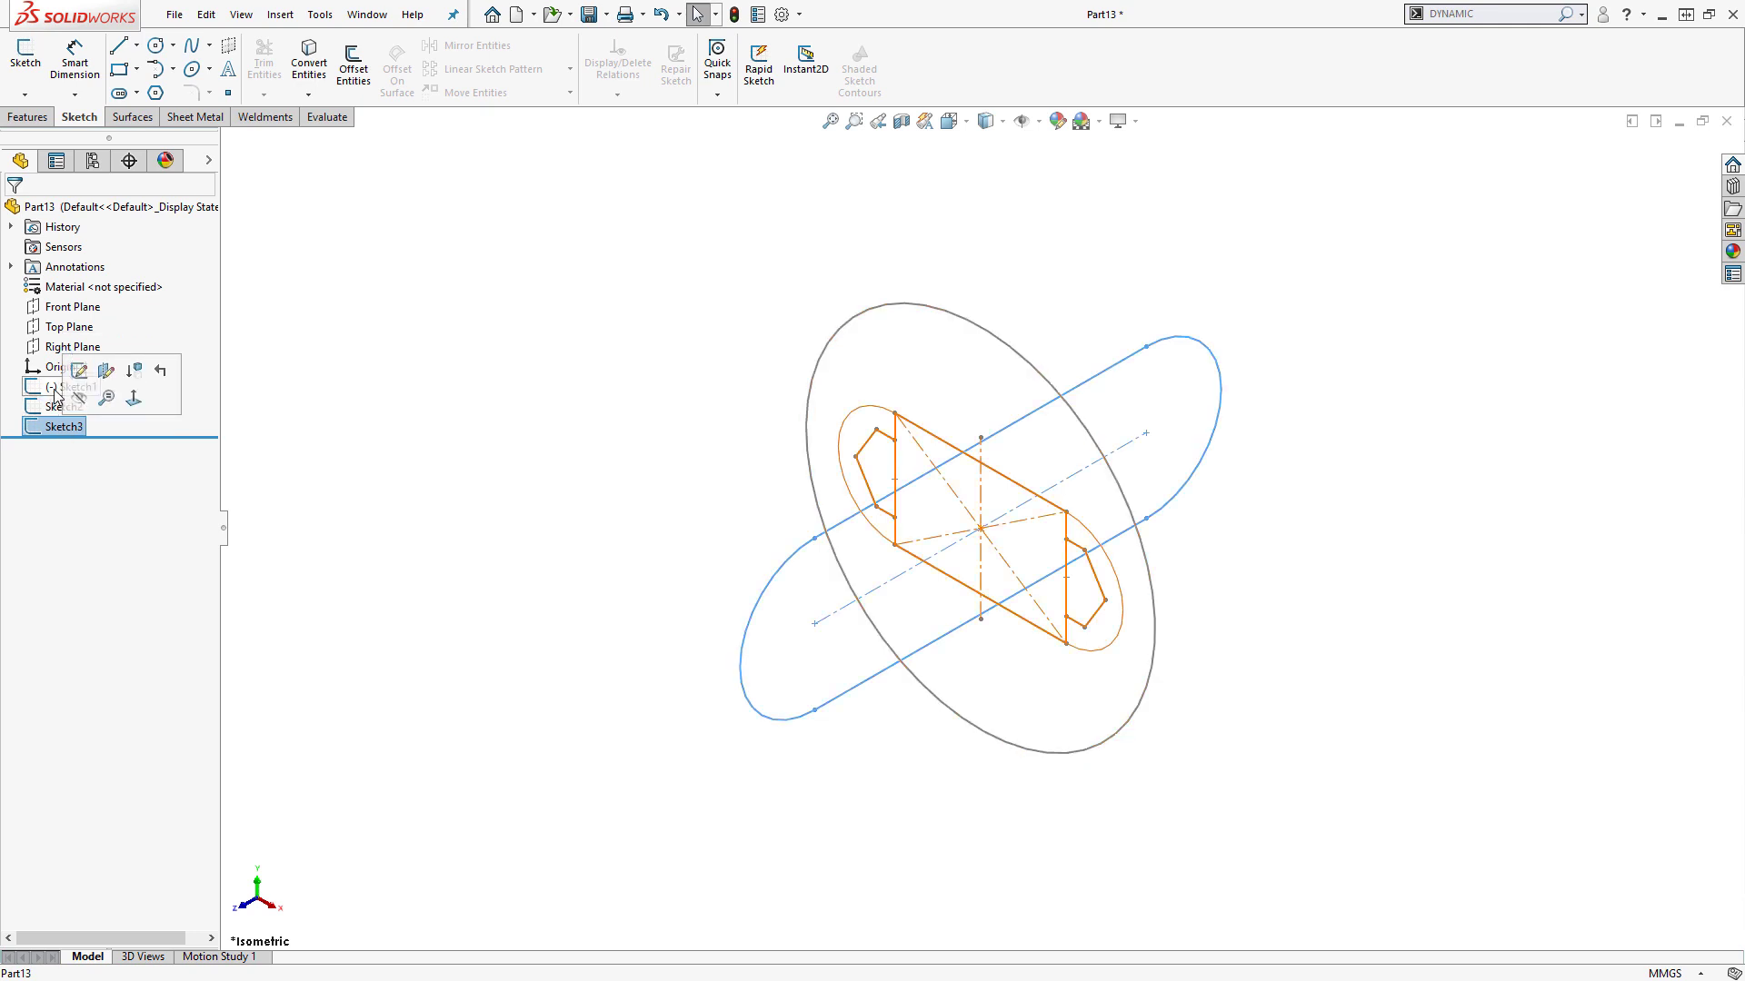
- Set the sketch color of Sketch1 to blue from the standard swatches, for all configurations
{"action": "right_click", "coordinate": [55, 391]}
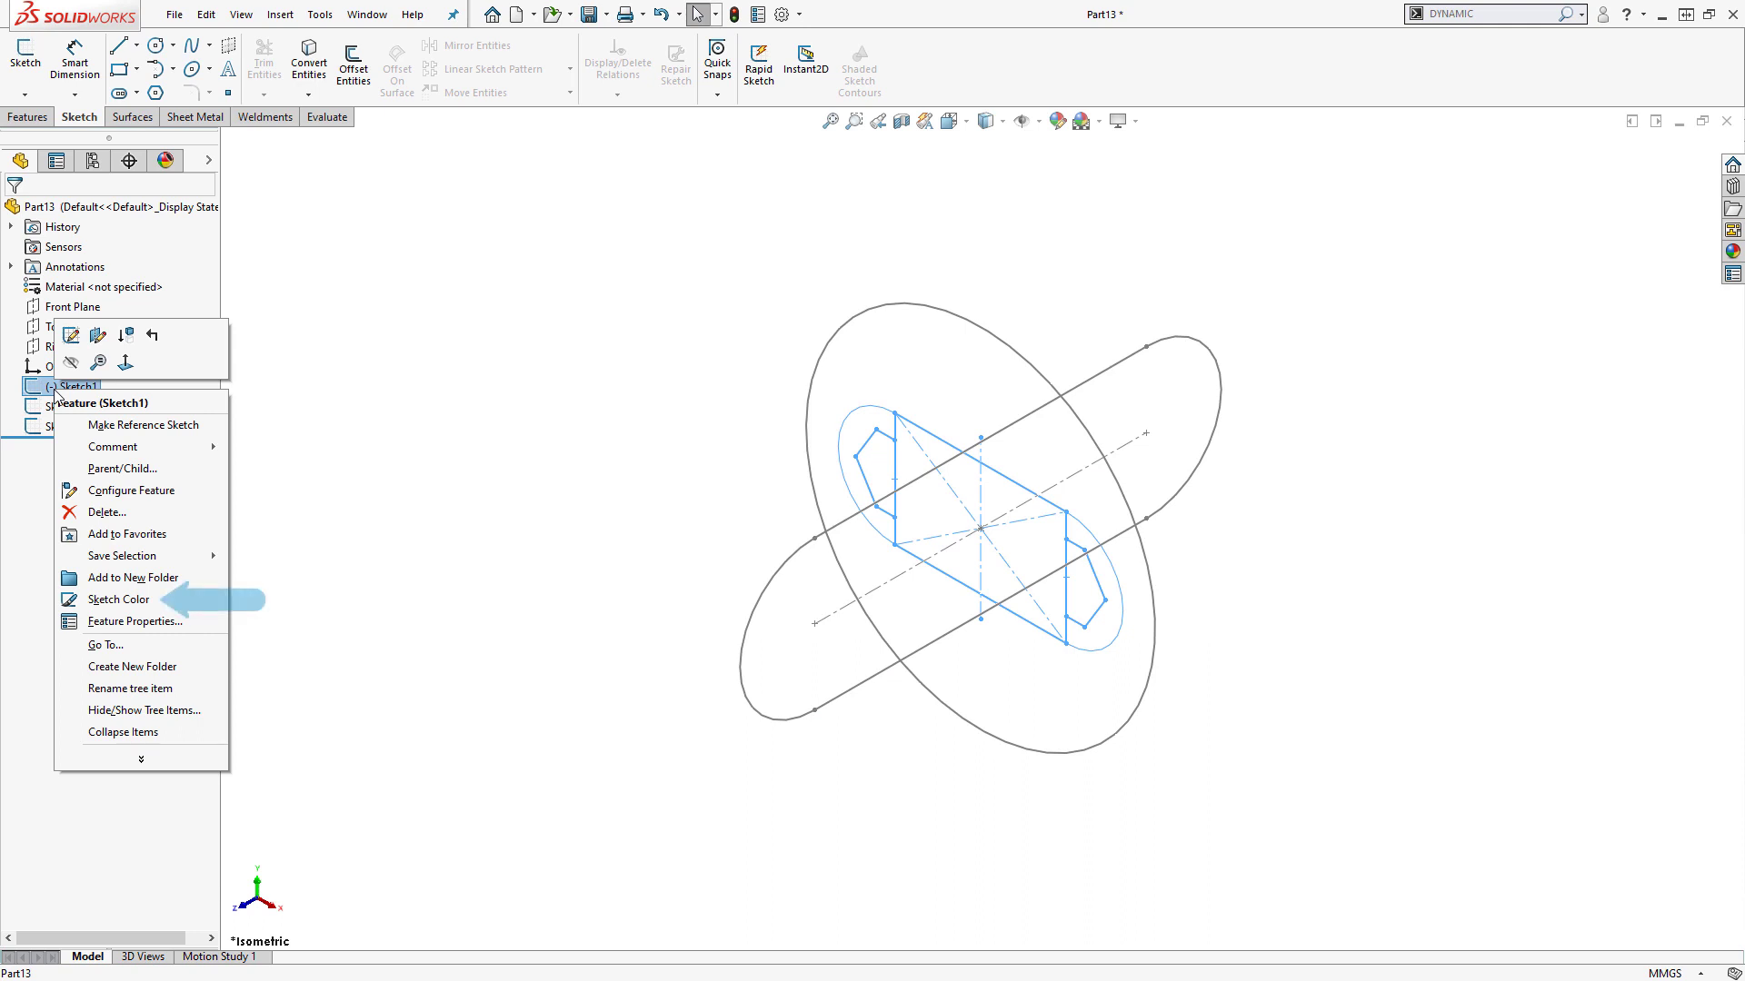
{"action": "left_click", "coordinate": [202, 600]}
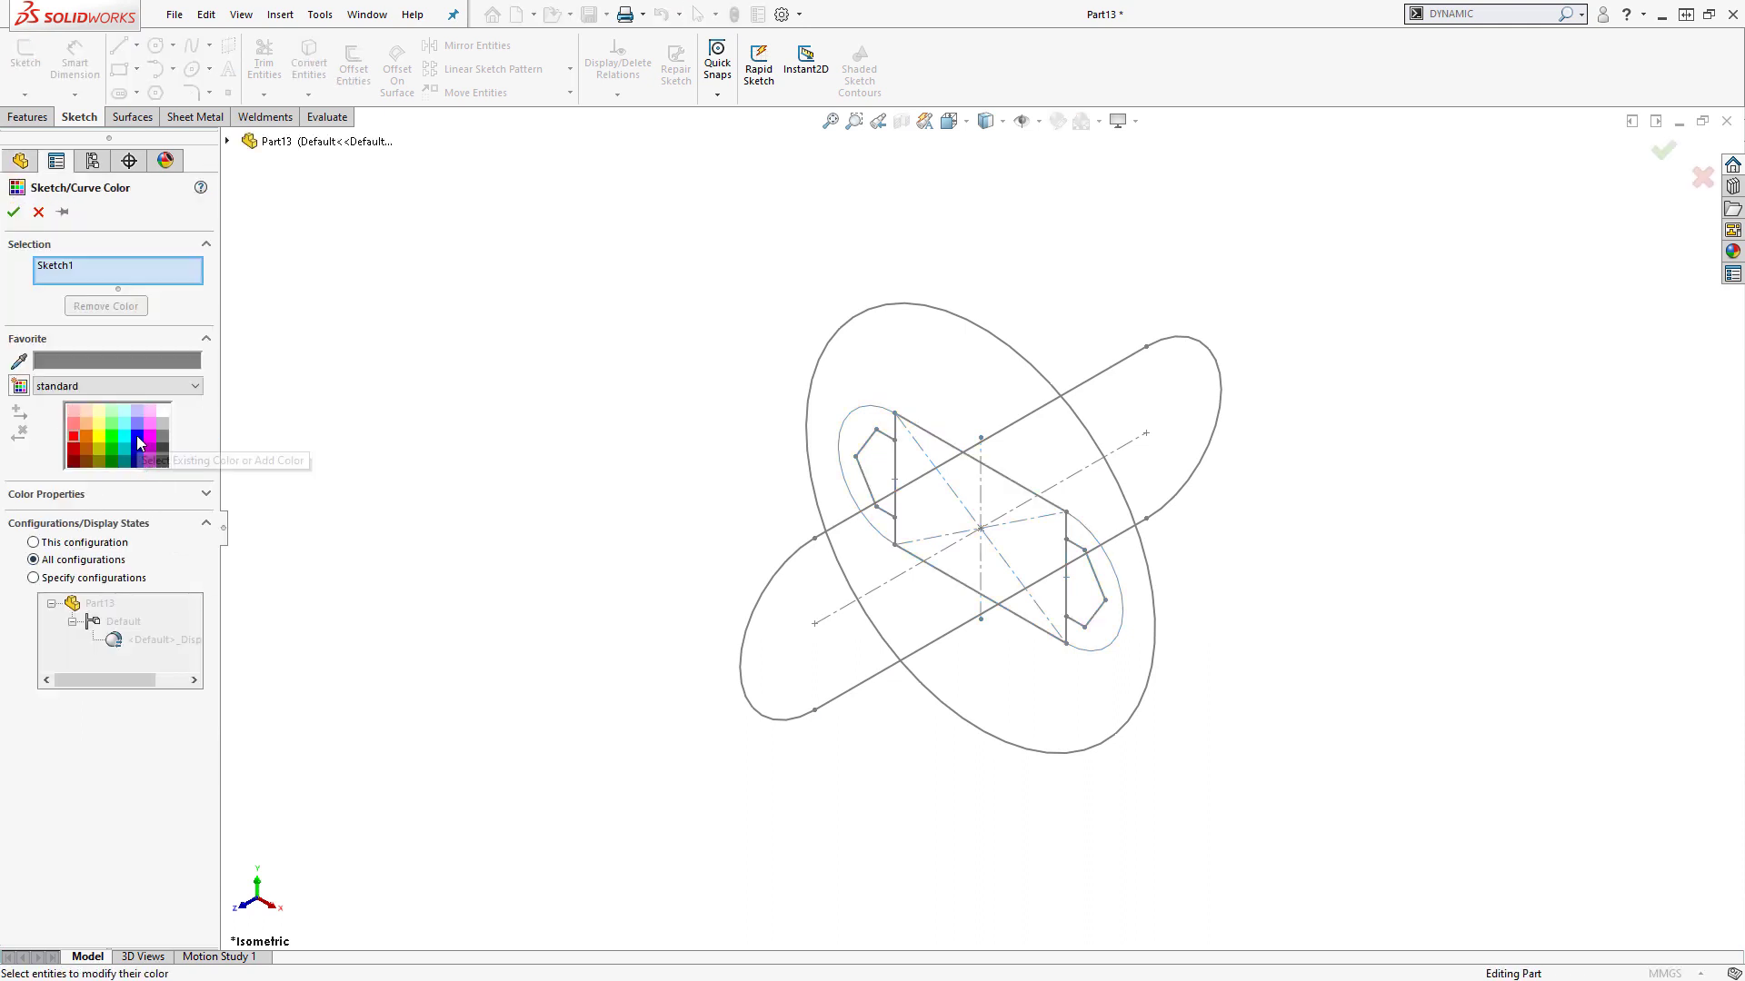
{"action": "left_click", "coordinate": [138, 450]}
{"action": "left_click", "coordinate": [13, 211]}
- Set the sketch color of Sketch2, the large circle, to bright green from the standard swatches
{"action": "right_click", "coordinate": [63, 406]}
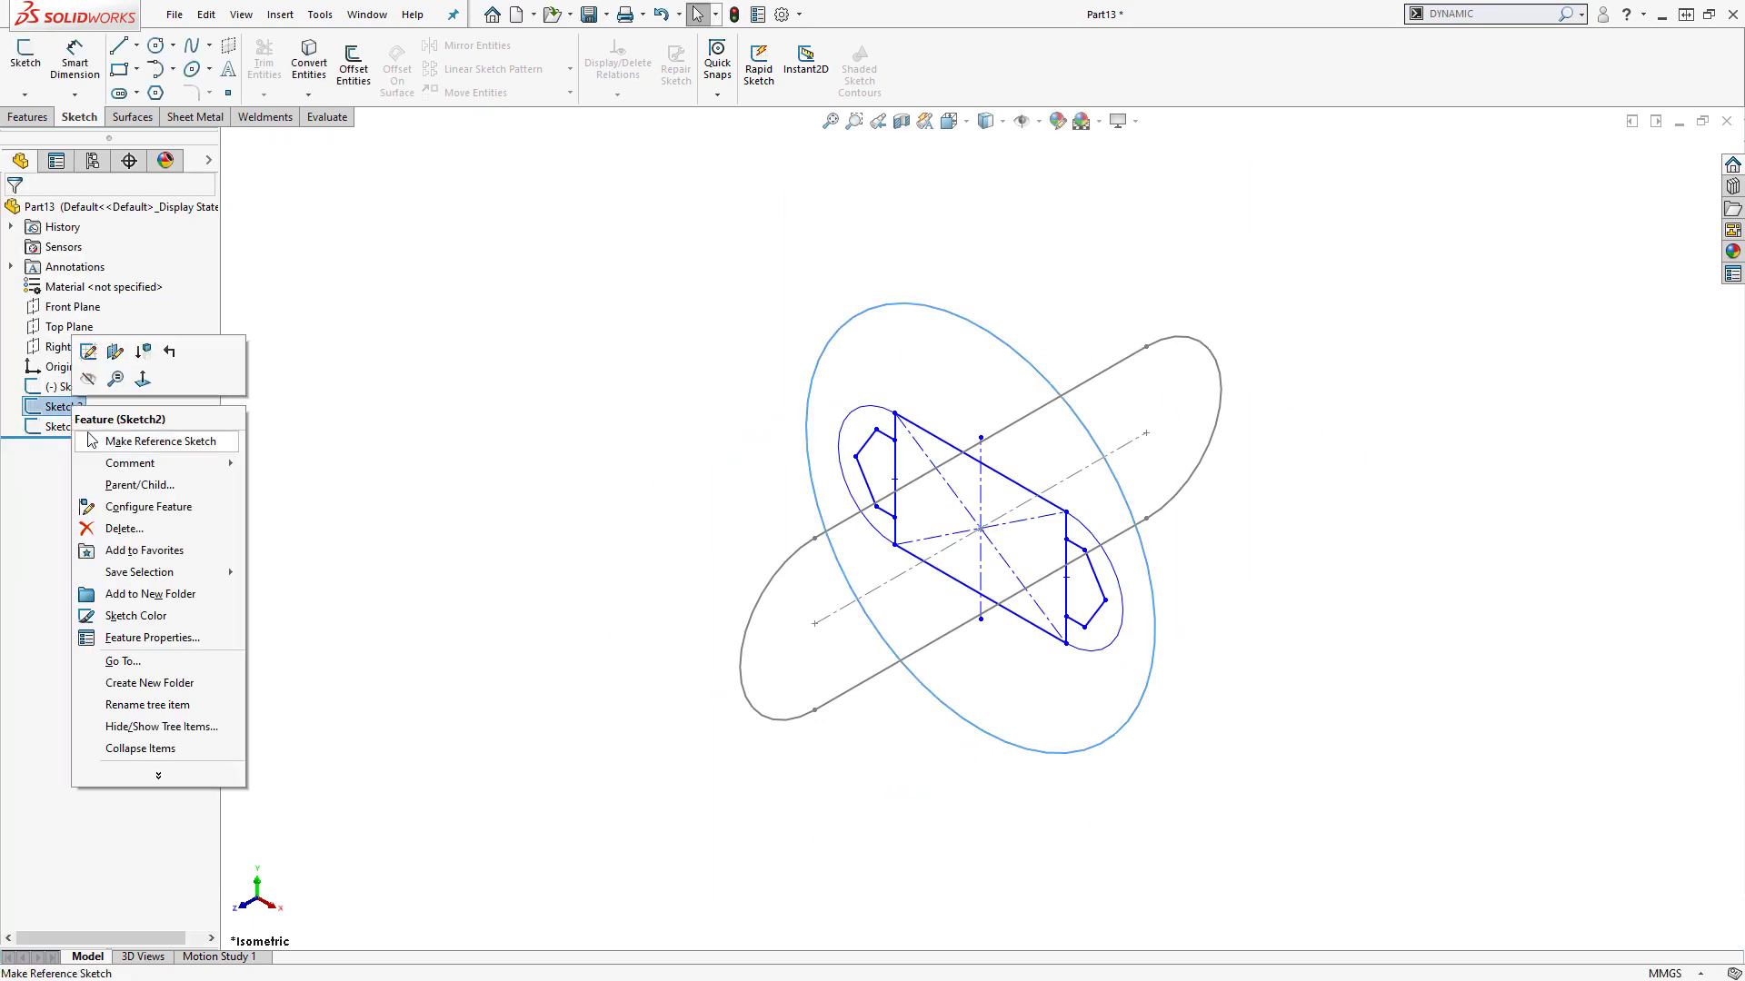
{"action": "left_click", "coordinate": [195, 617]}
{"action": "left_click", "coordinate": [115, 437]}
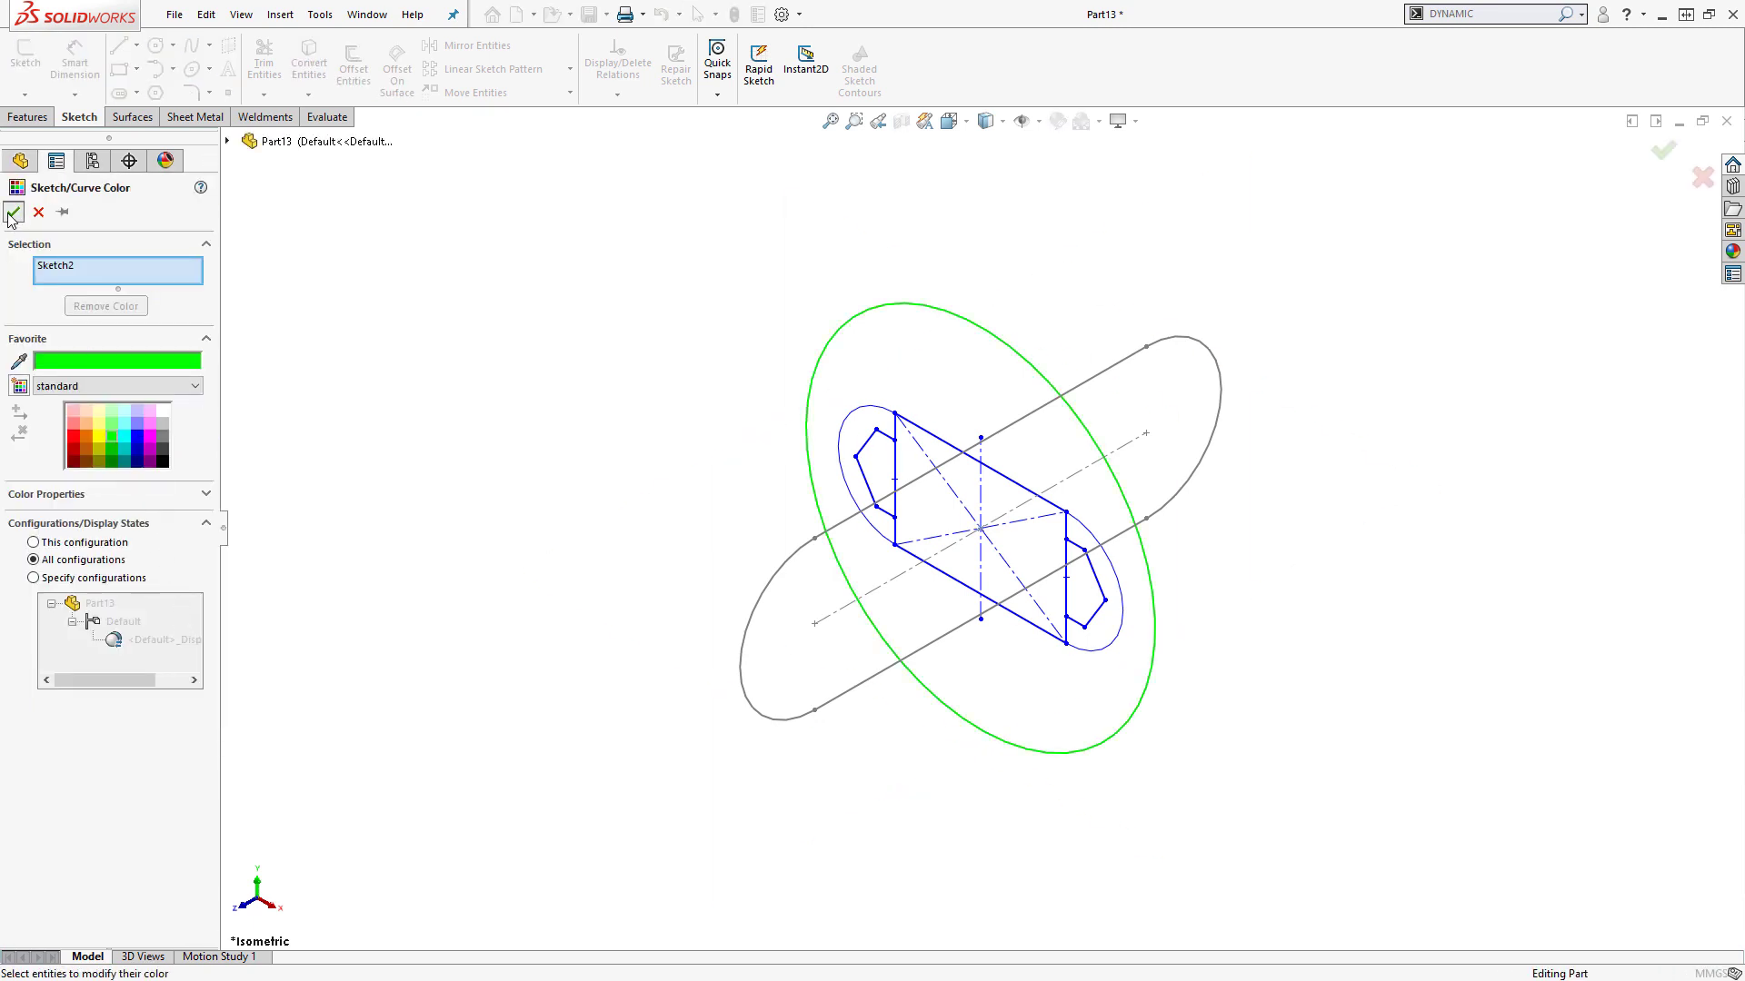
{"action": "left_click", "coordinate": [14, 212]}
- Set the sketch color of Sketch3, the long slot, to red from the standard swatches
{"action": "right_click", "coordinate": [57, 426]}
{"action": "left_click", "coordinate": [196, 616]}
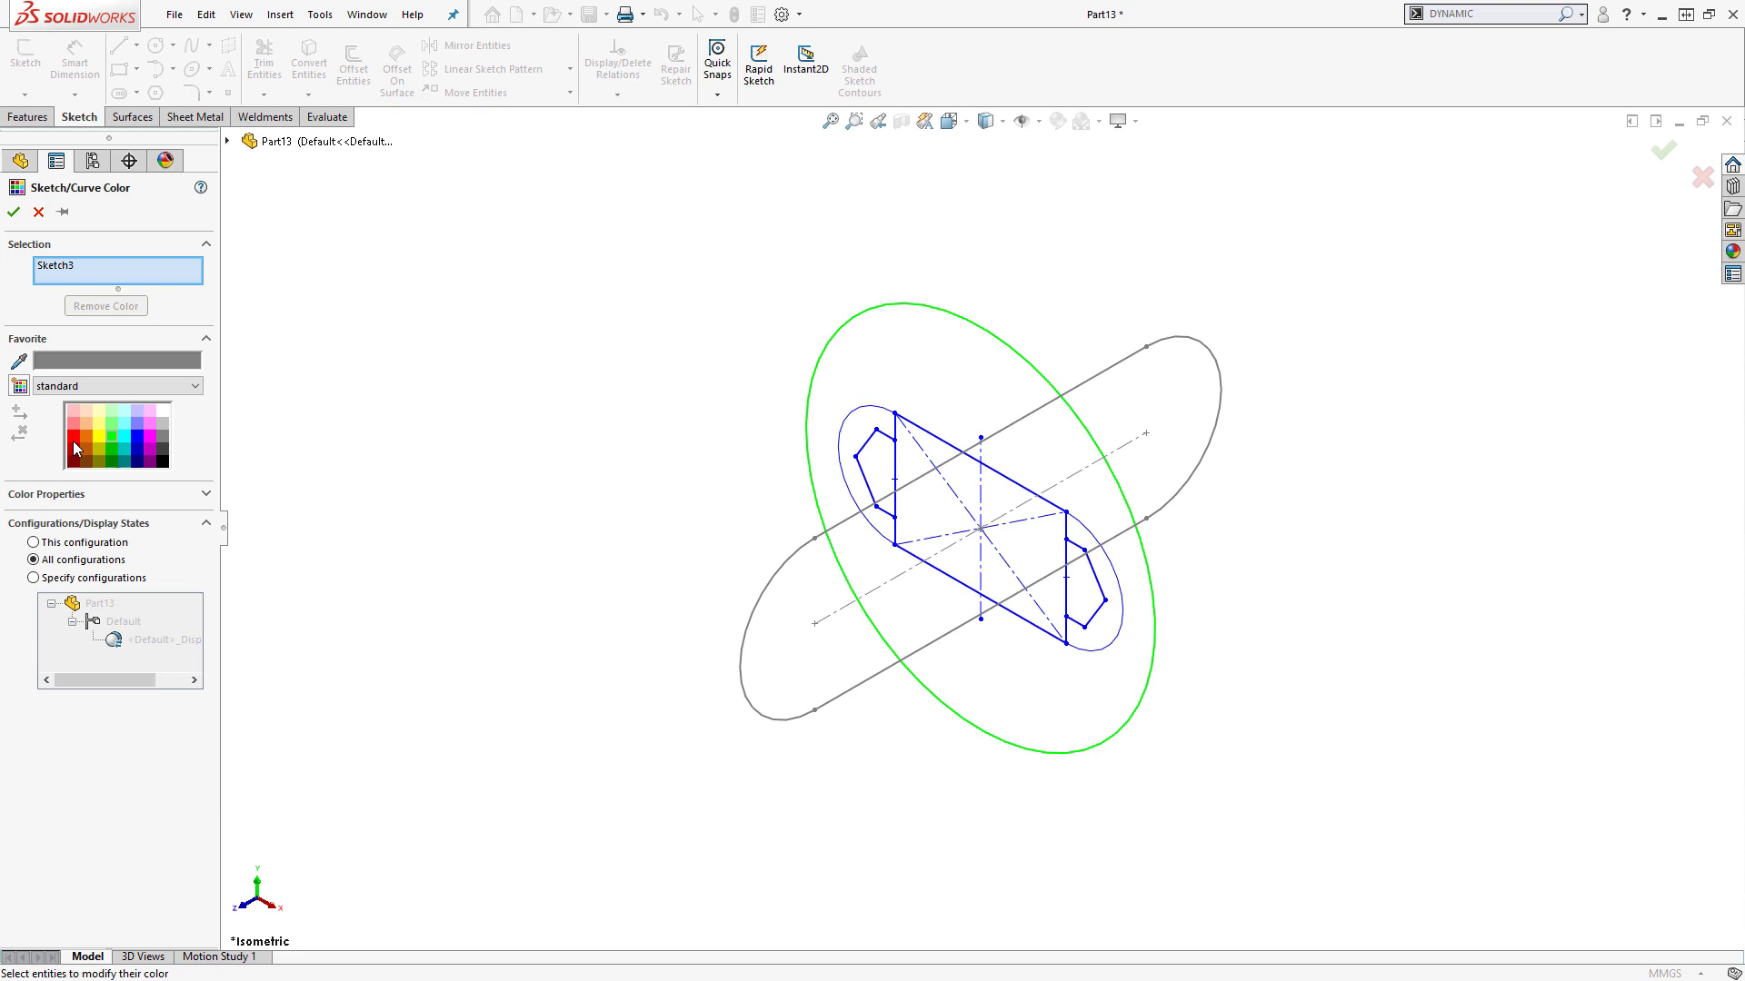
{"action": "left_click", "coordinate": [75, 445]}
{"action": "left_click", "coordinate": [13, 212]}
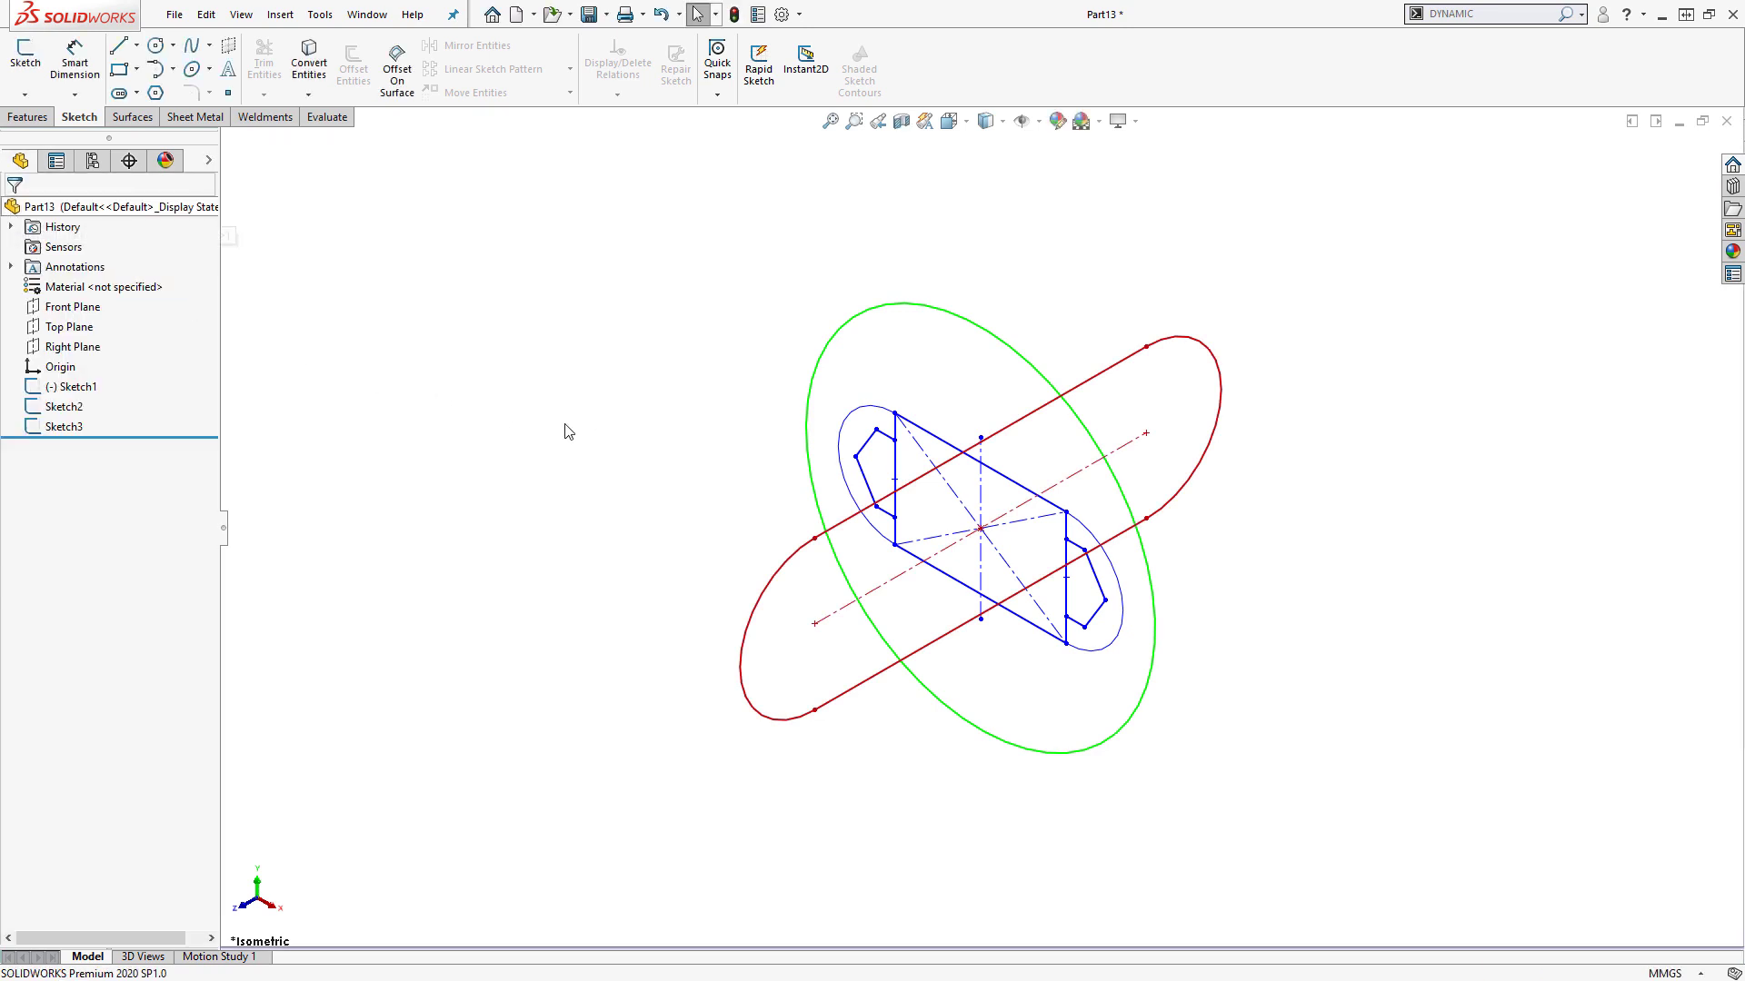